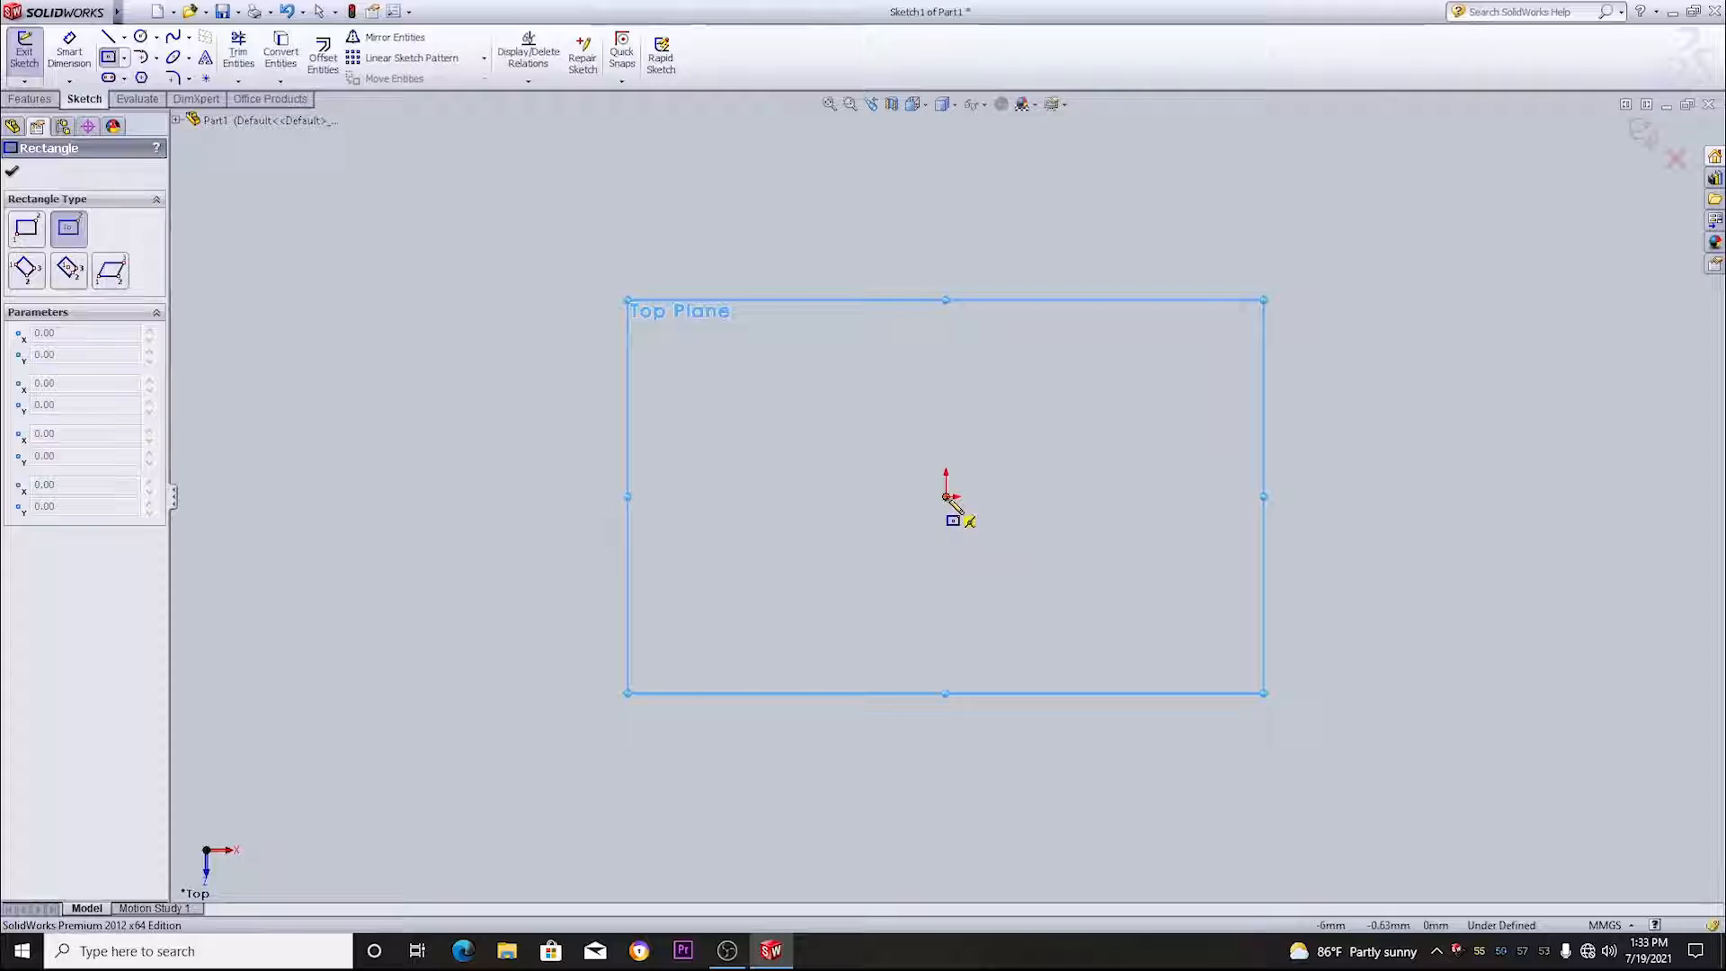
# - Sketch a center rectangle about 159 by 86 mm on the Top Plane, centered on the origin
pyautogui.click(947, 497)
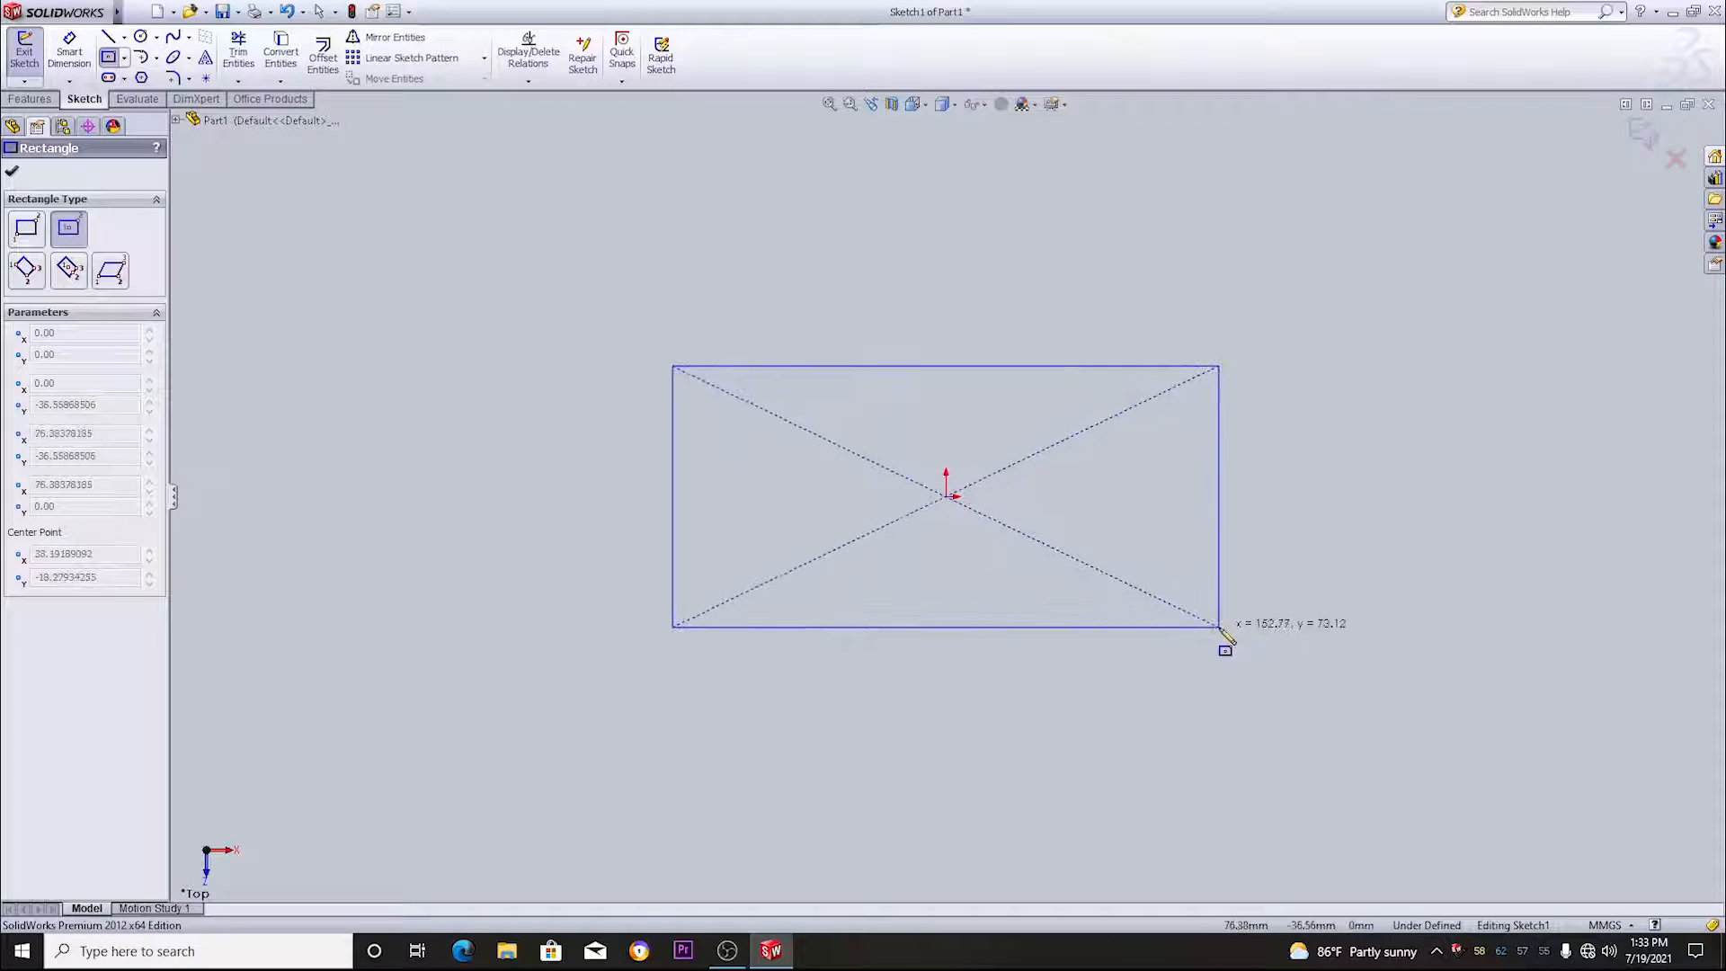
pyautogui.click(1231, 649)
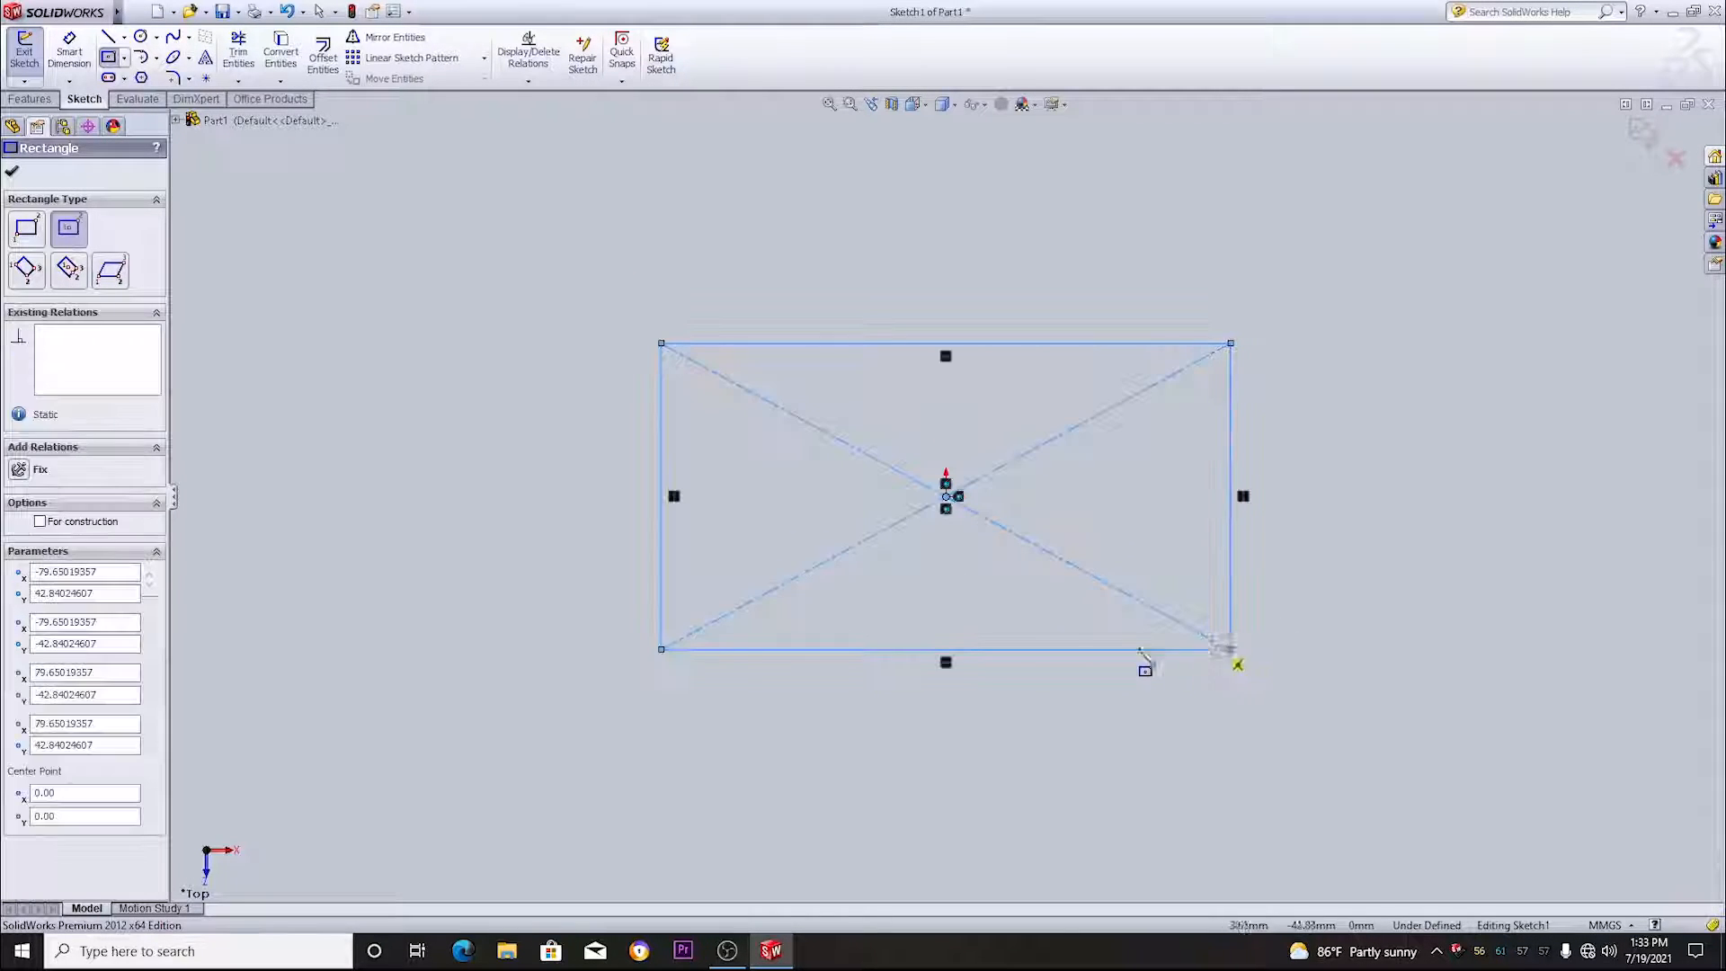
pyautogui.click(12, 172)
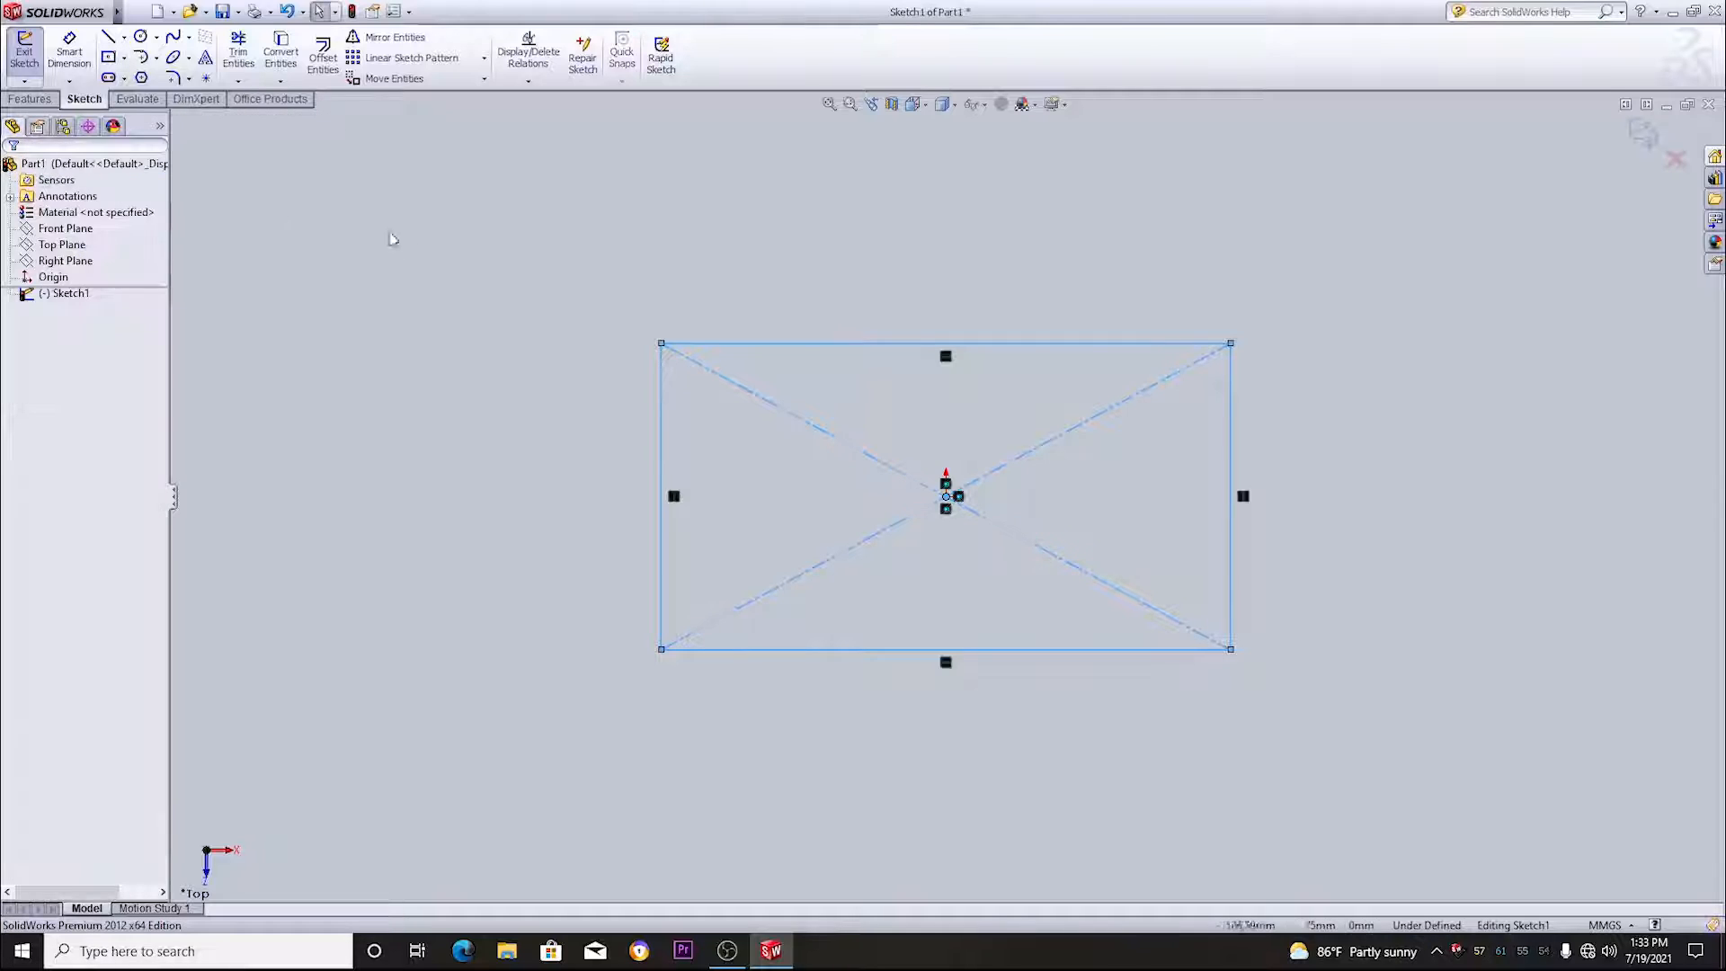
# - Dimension the rectangle's upper horizontal edge to 160 mm with Smart Dimension
pyautogui.rightClick(545, 199)
pyautogui.click(670, 170)
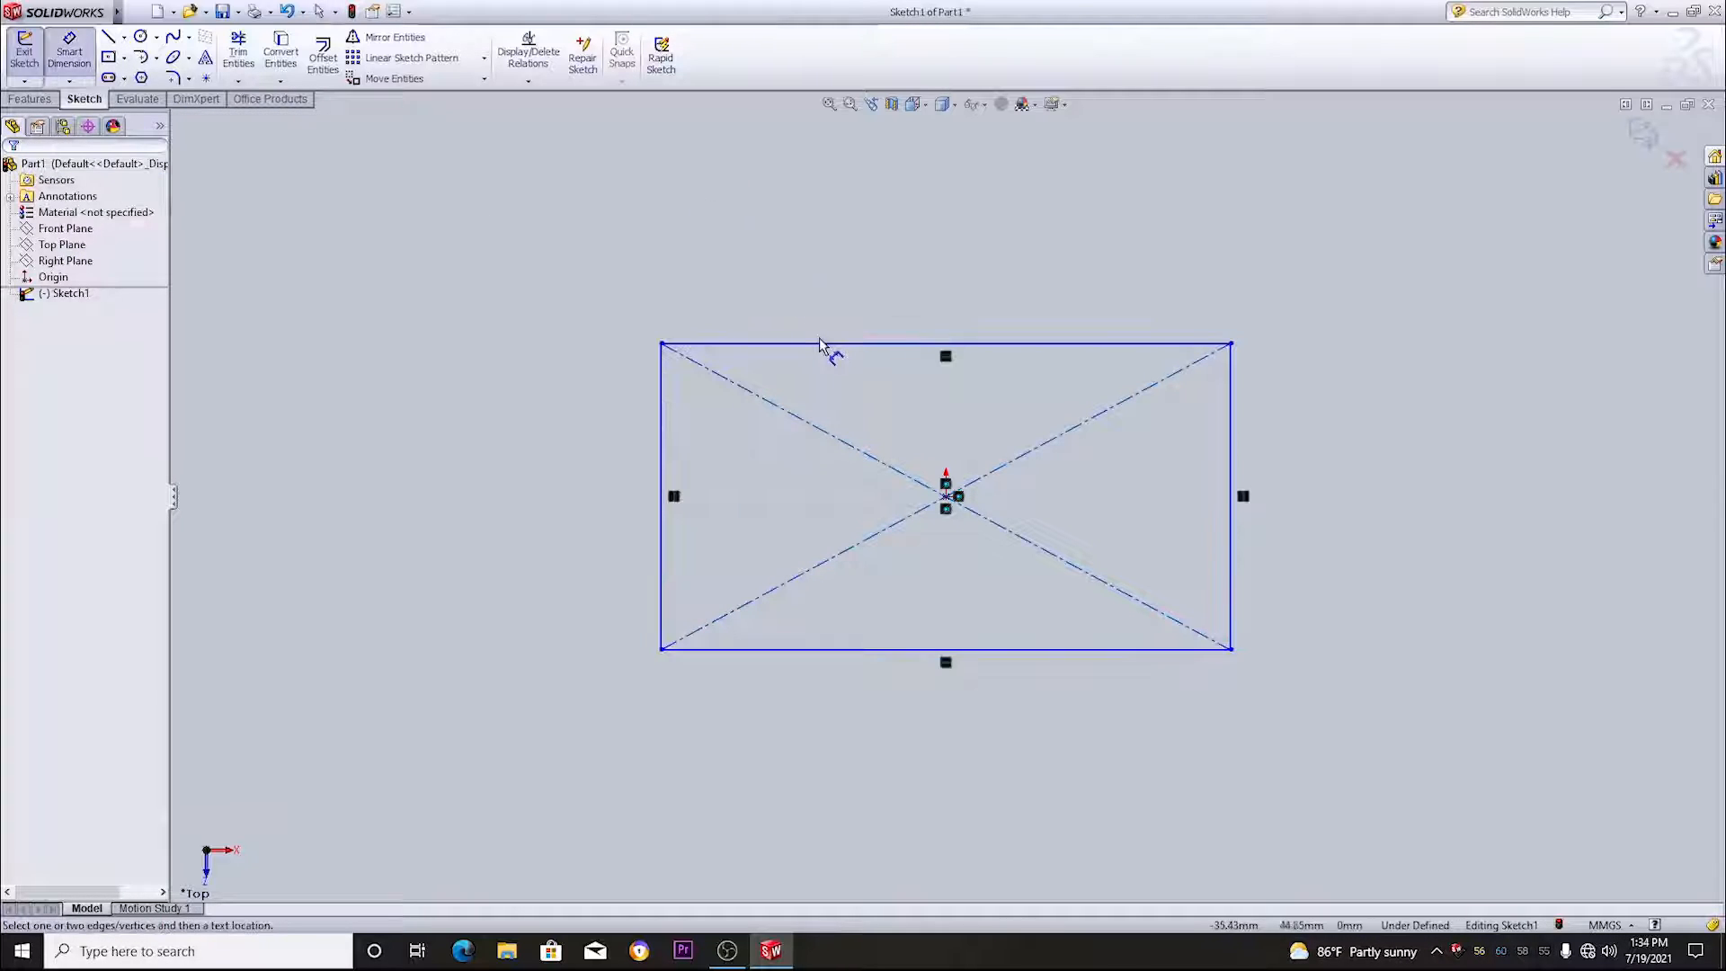
pyautogui.click(821, 344)
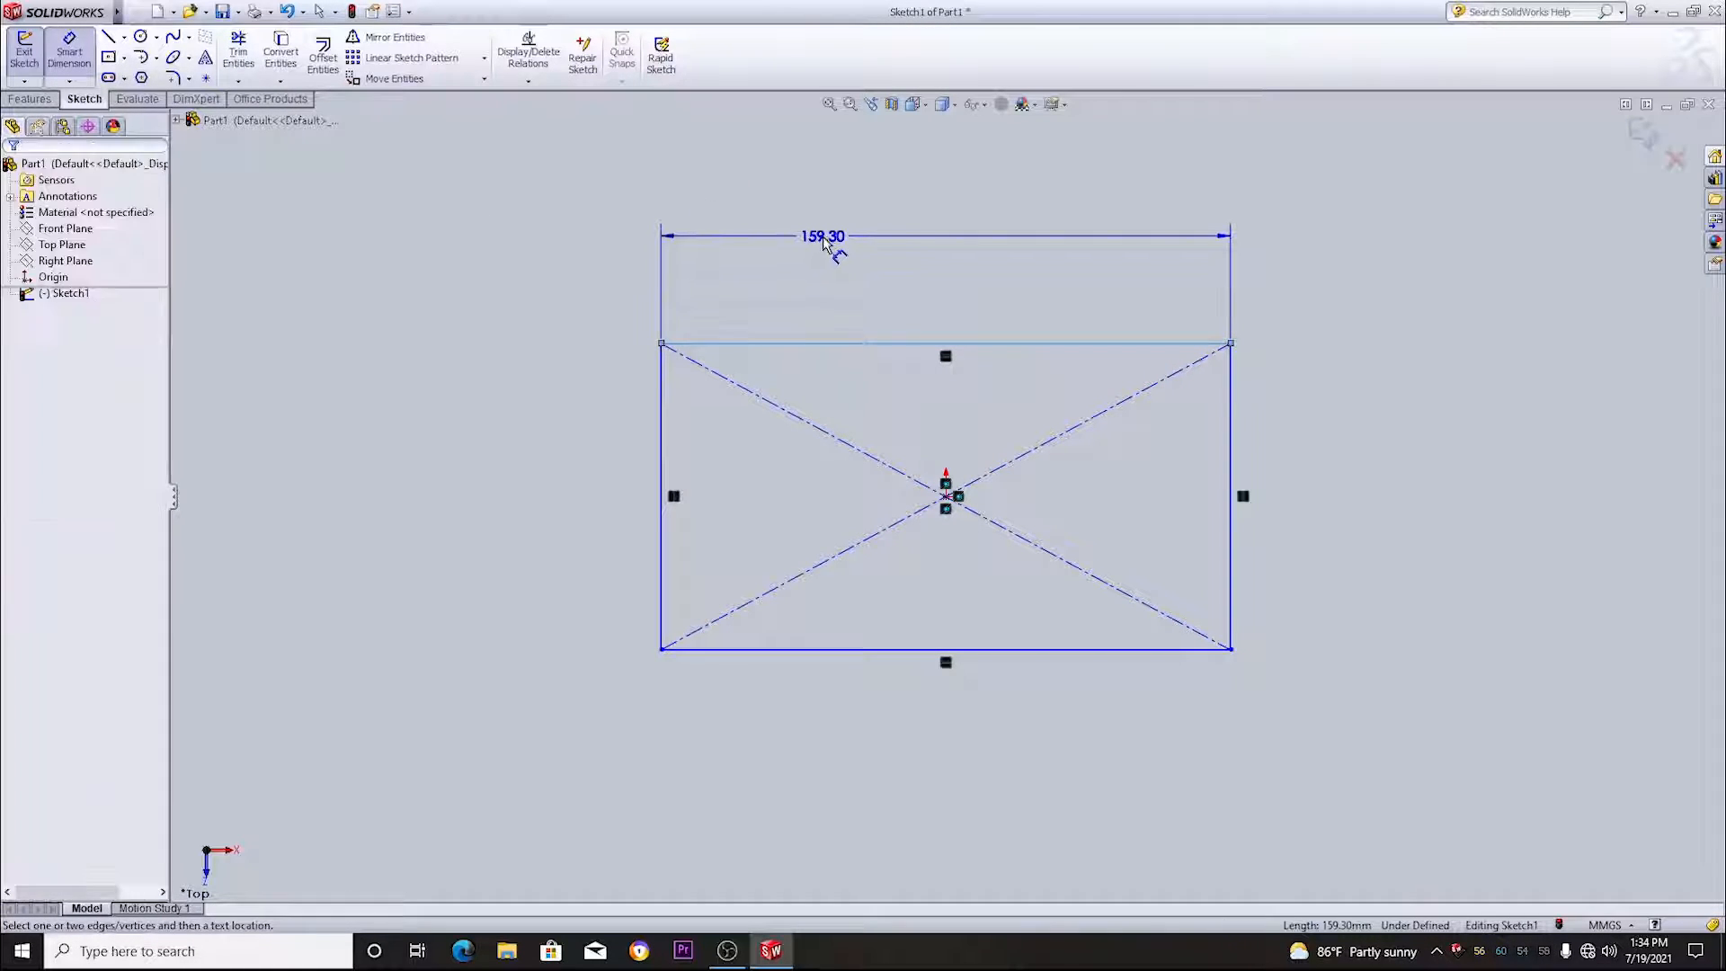
pyautogui.click(823, 241)
pyautogui.write('1')
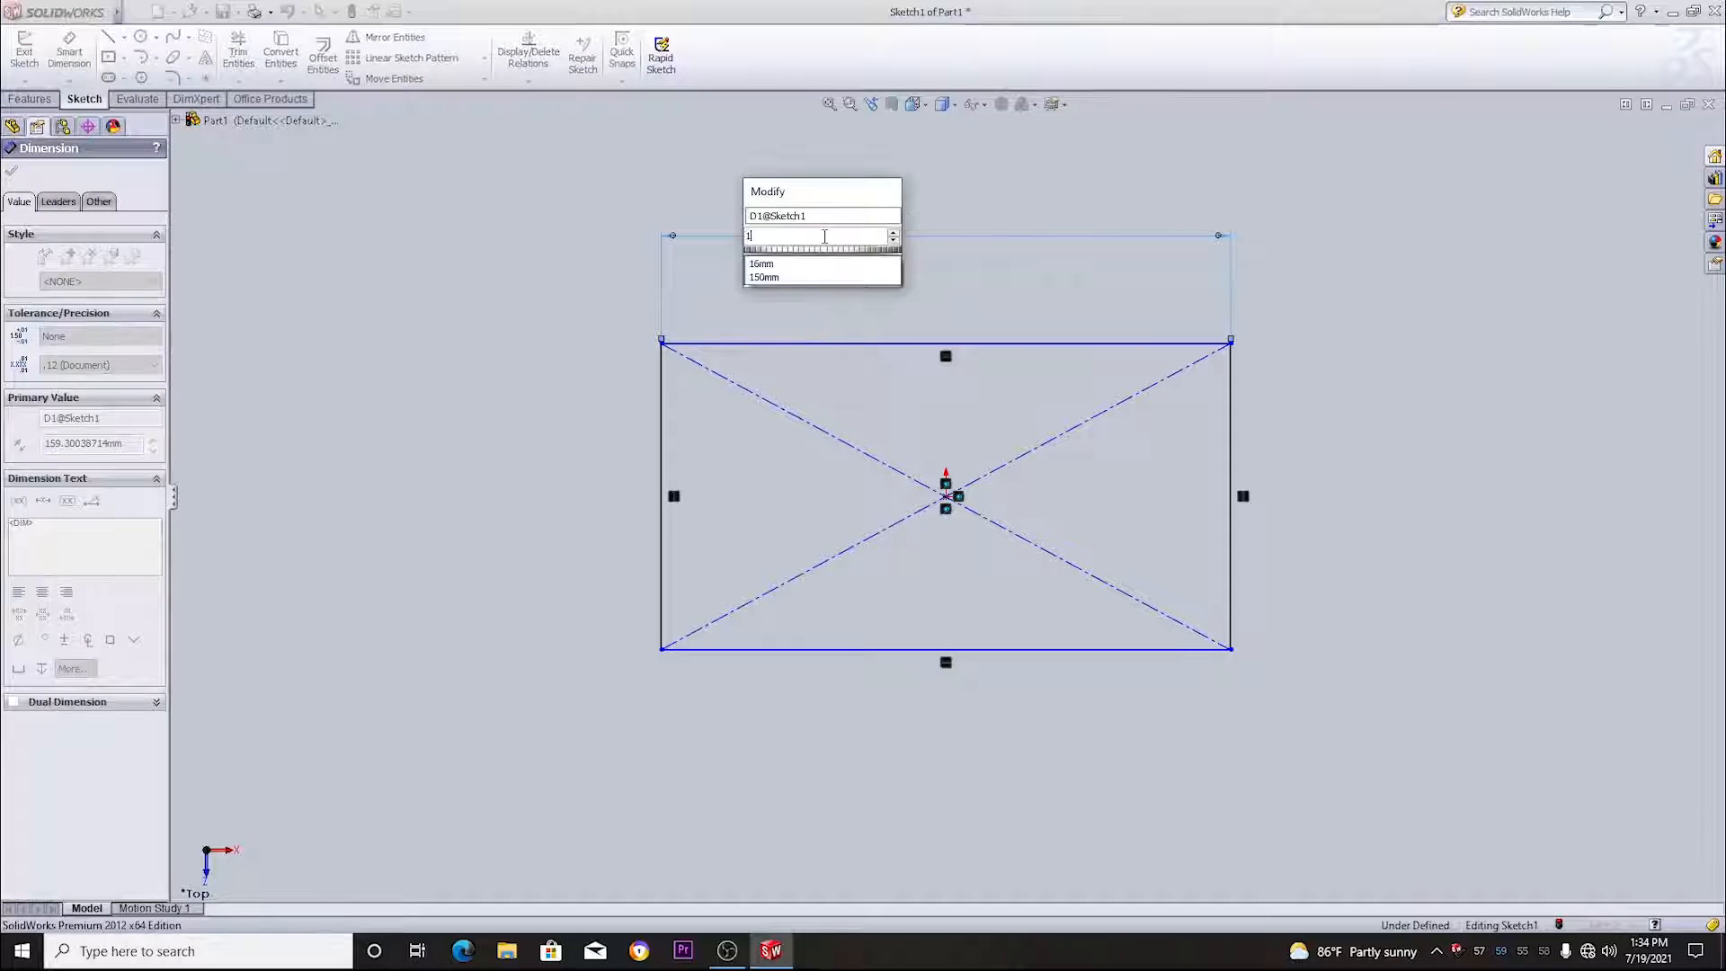
pyautogui.write('60')
pyautogui.press('Return')
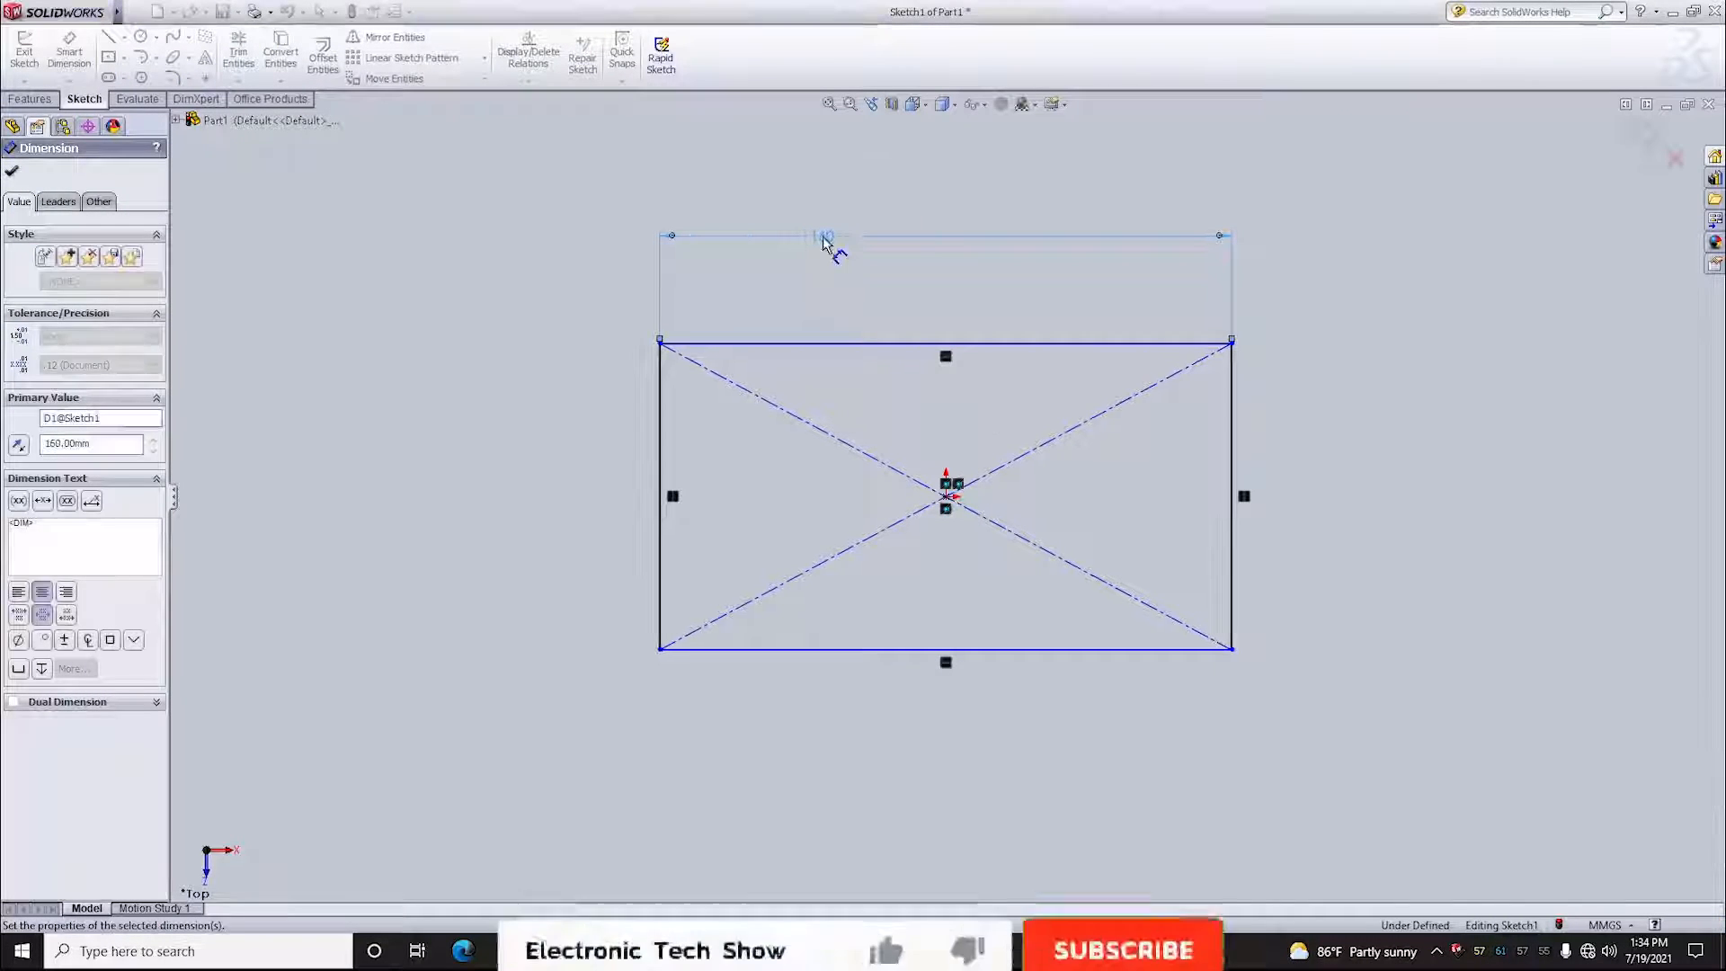
# - Dimension the rectangle's vertical side to 85 mm and exit the sketch
pyautogui.click(1233, 540)
pyautogui.click(1399, 528)
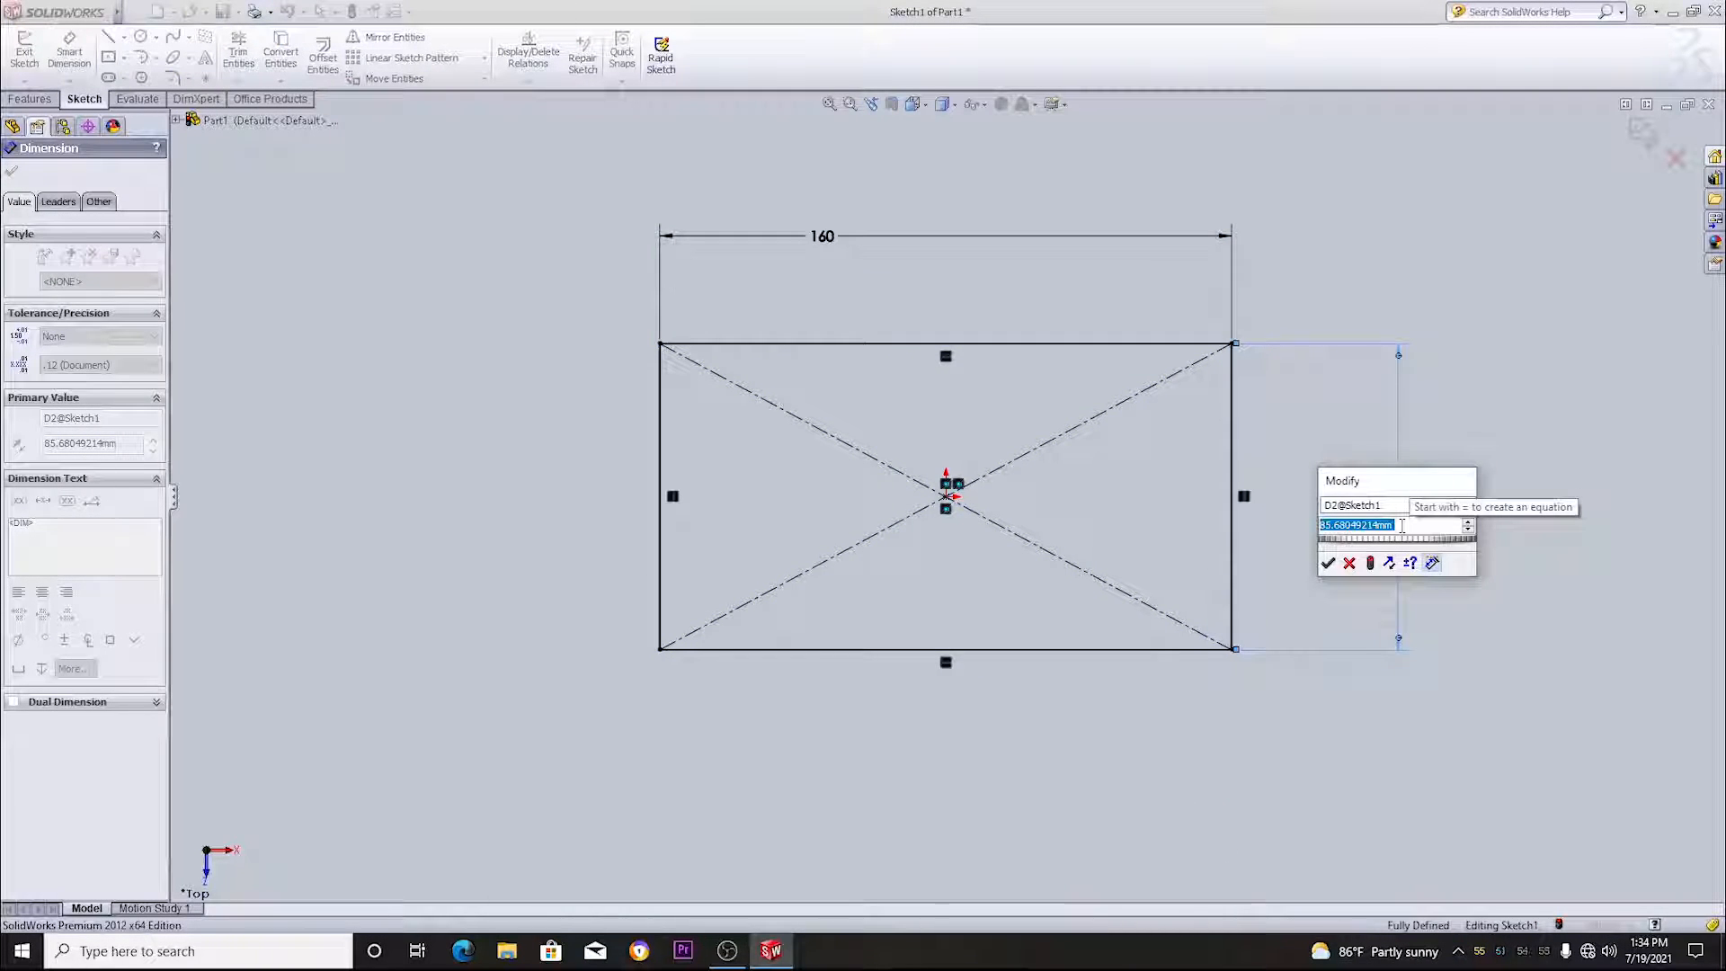
pyautogui.write('85')
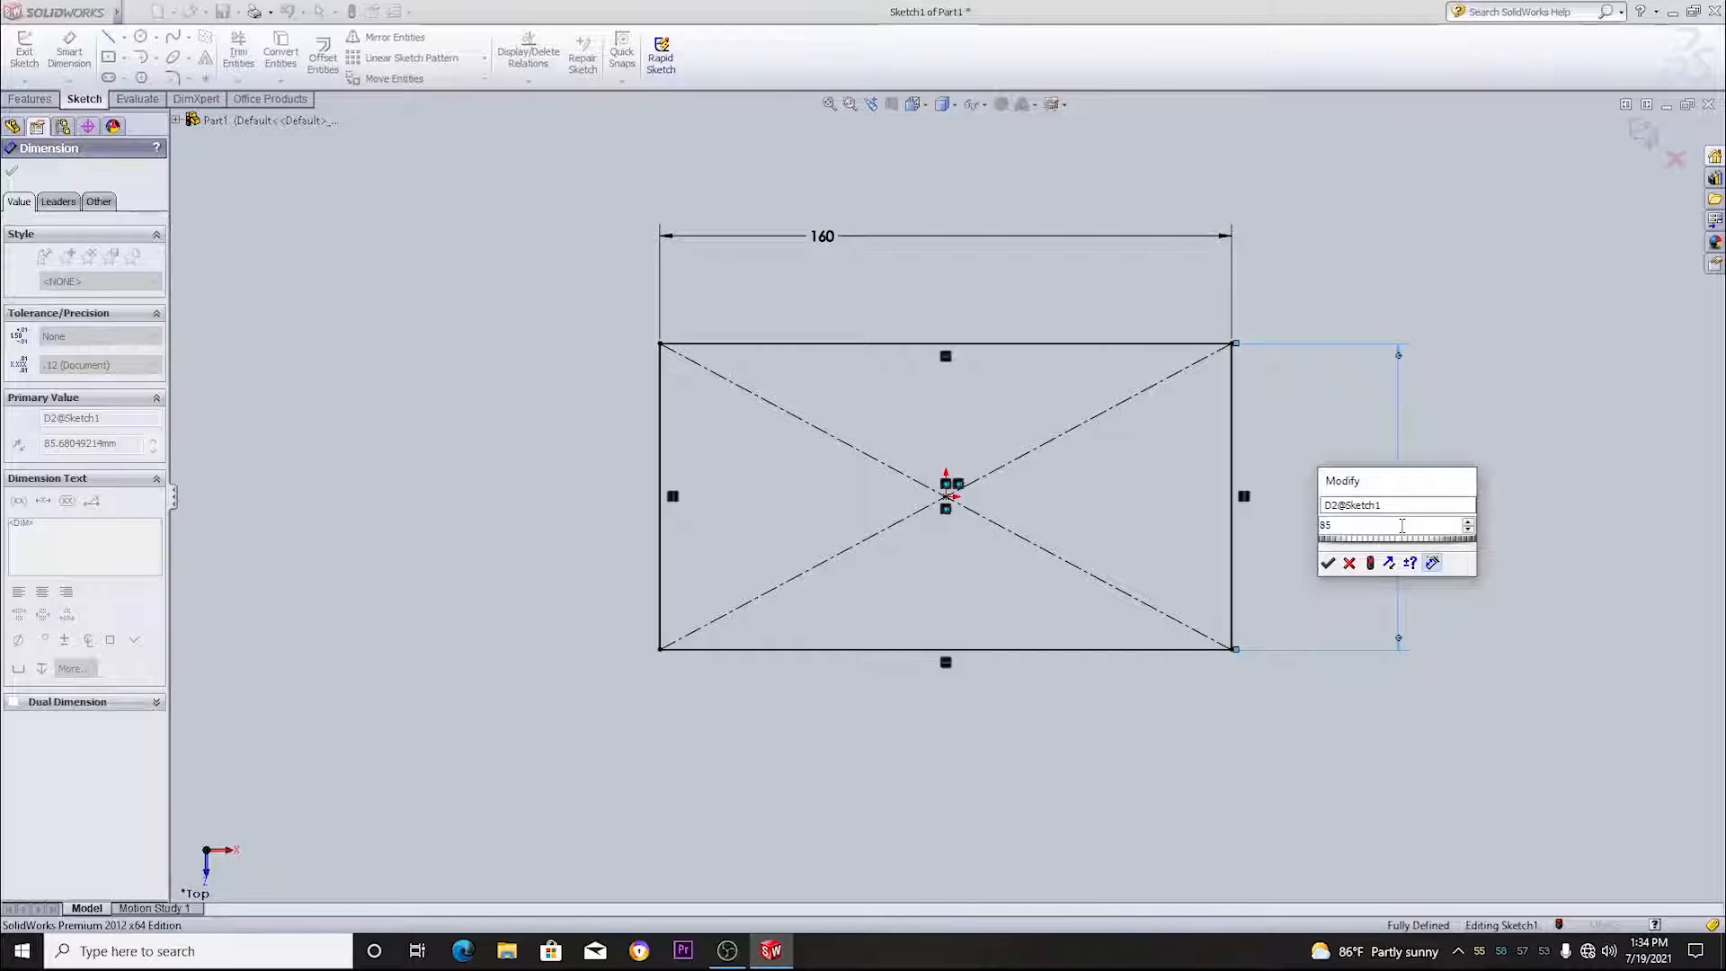
pyautogui.press('Return')
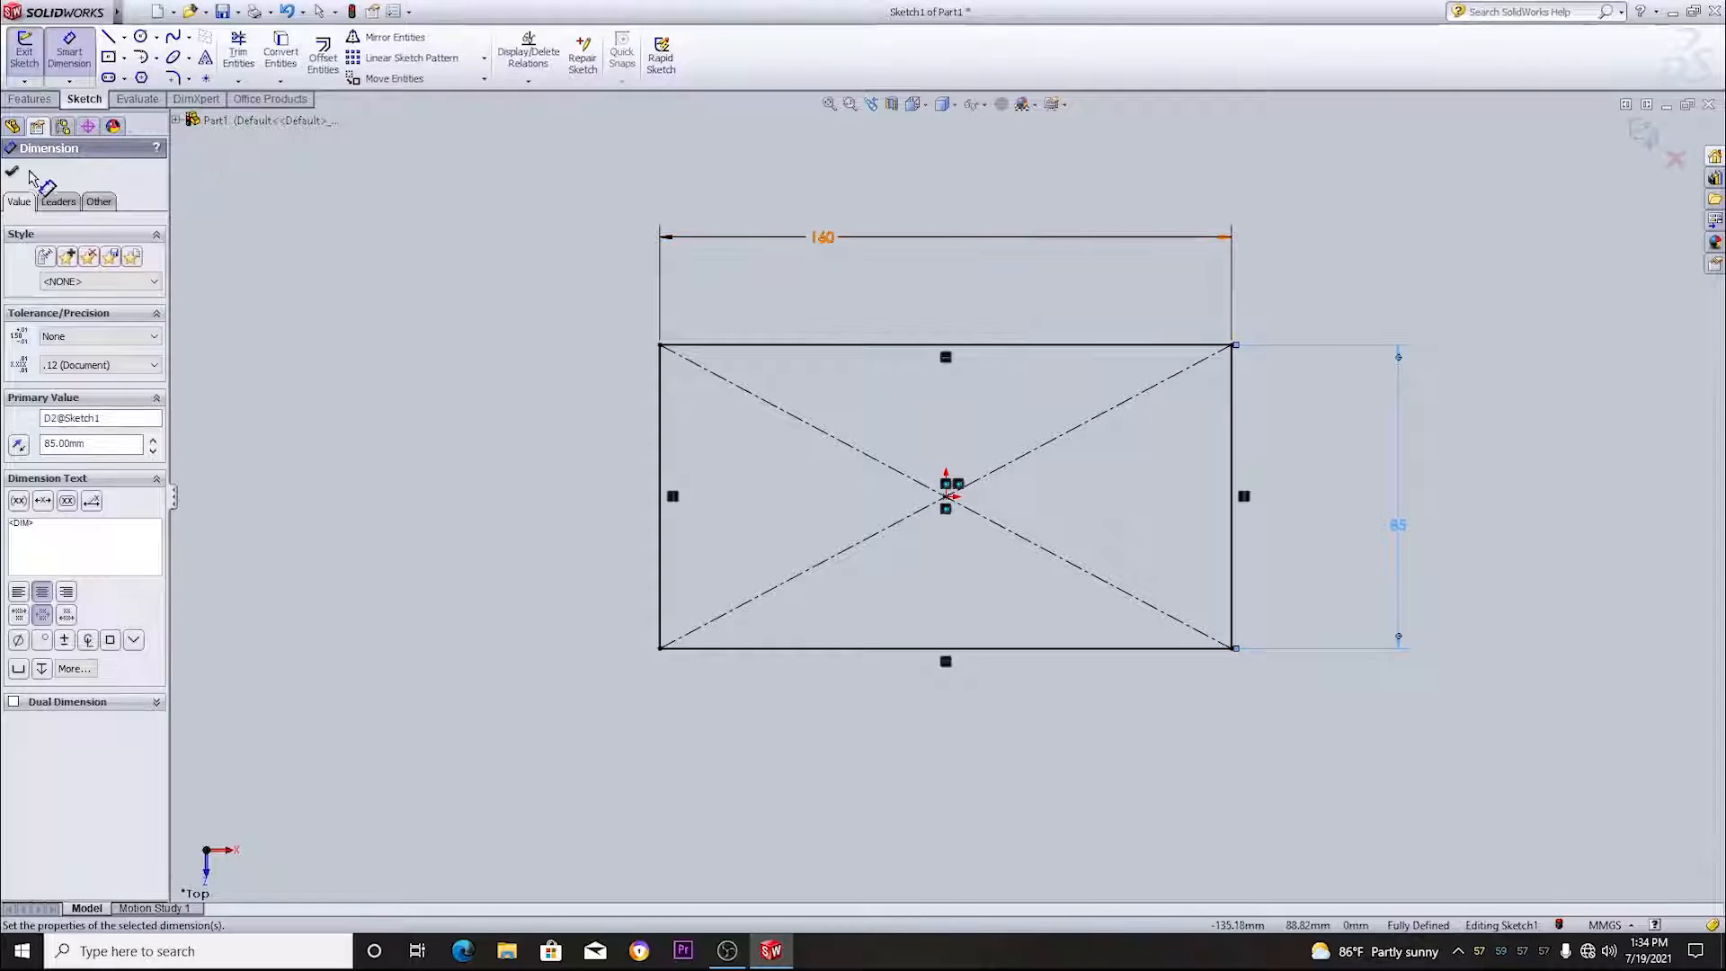
pyautogui.click(15, 174)
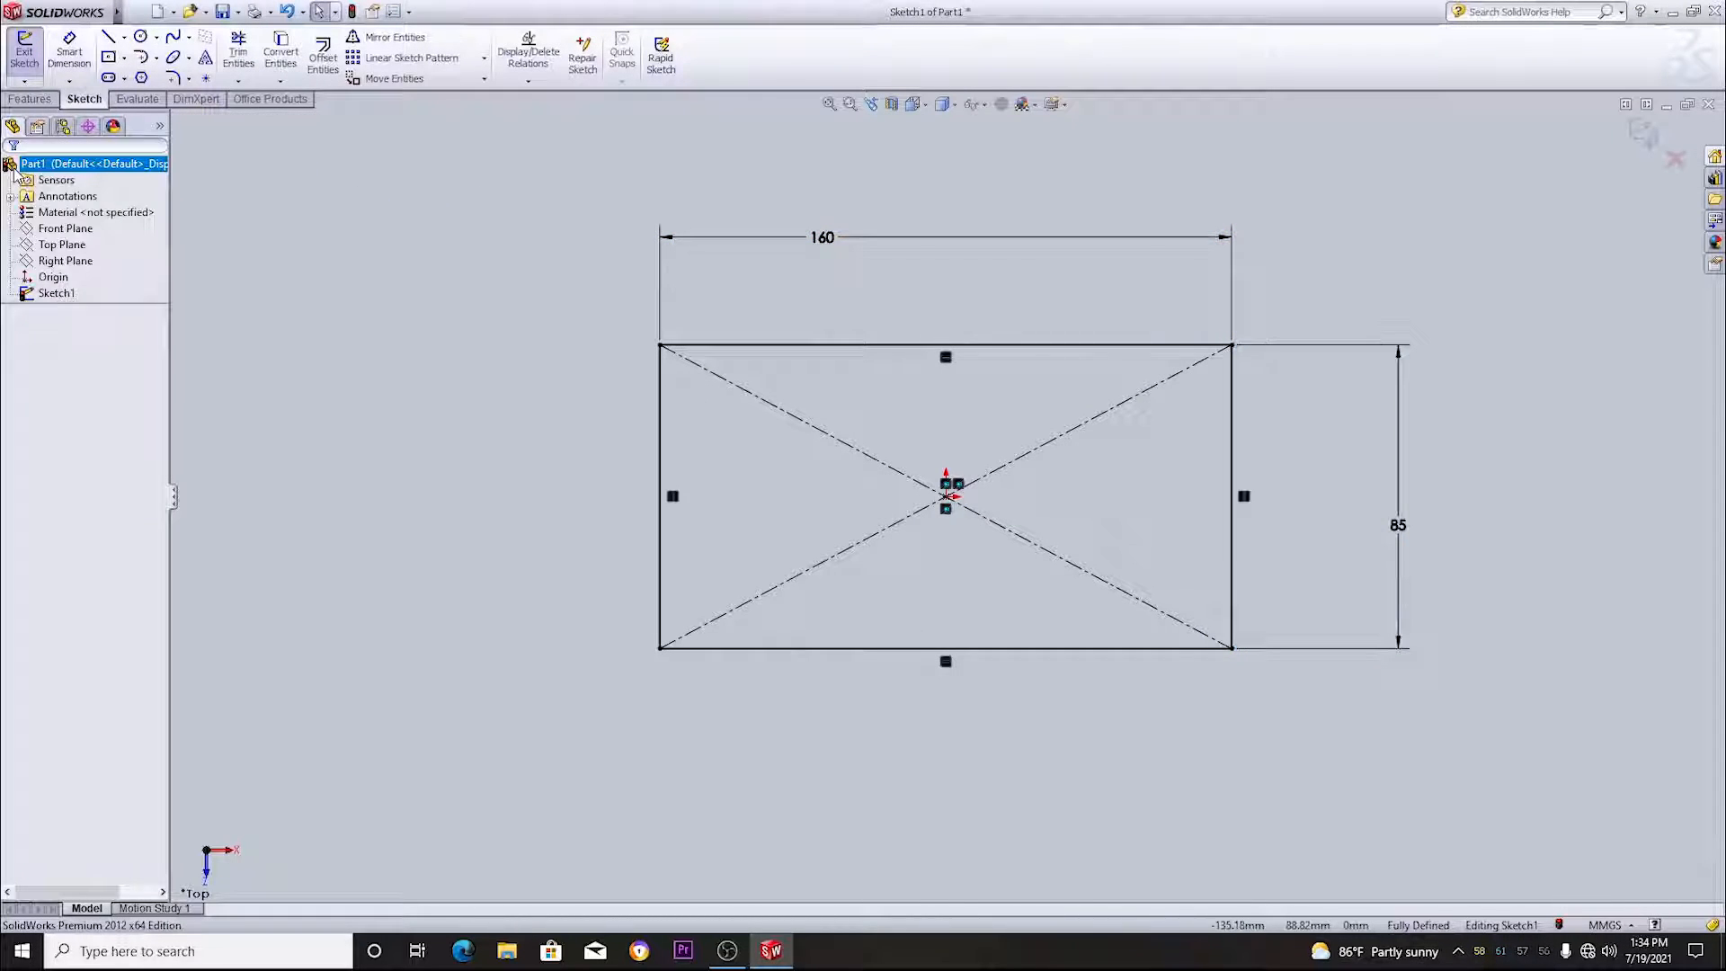
pyautogui.click(25, 53)
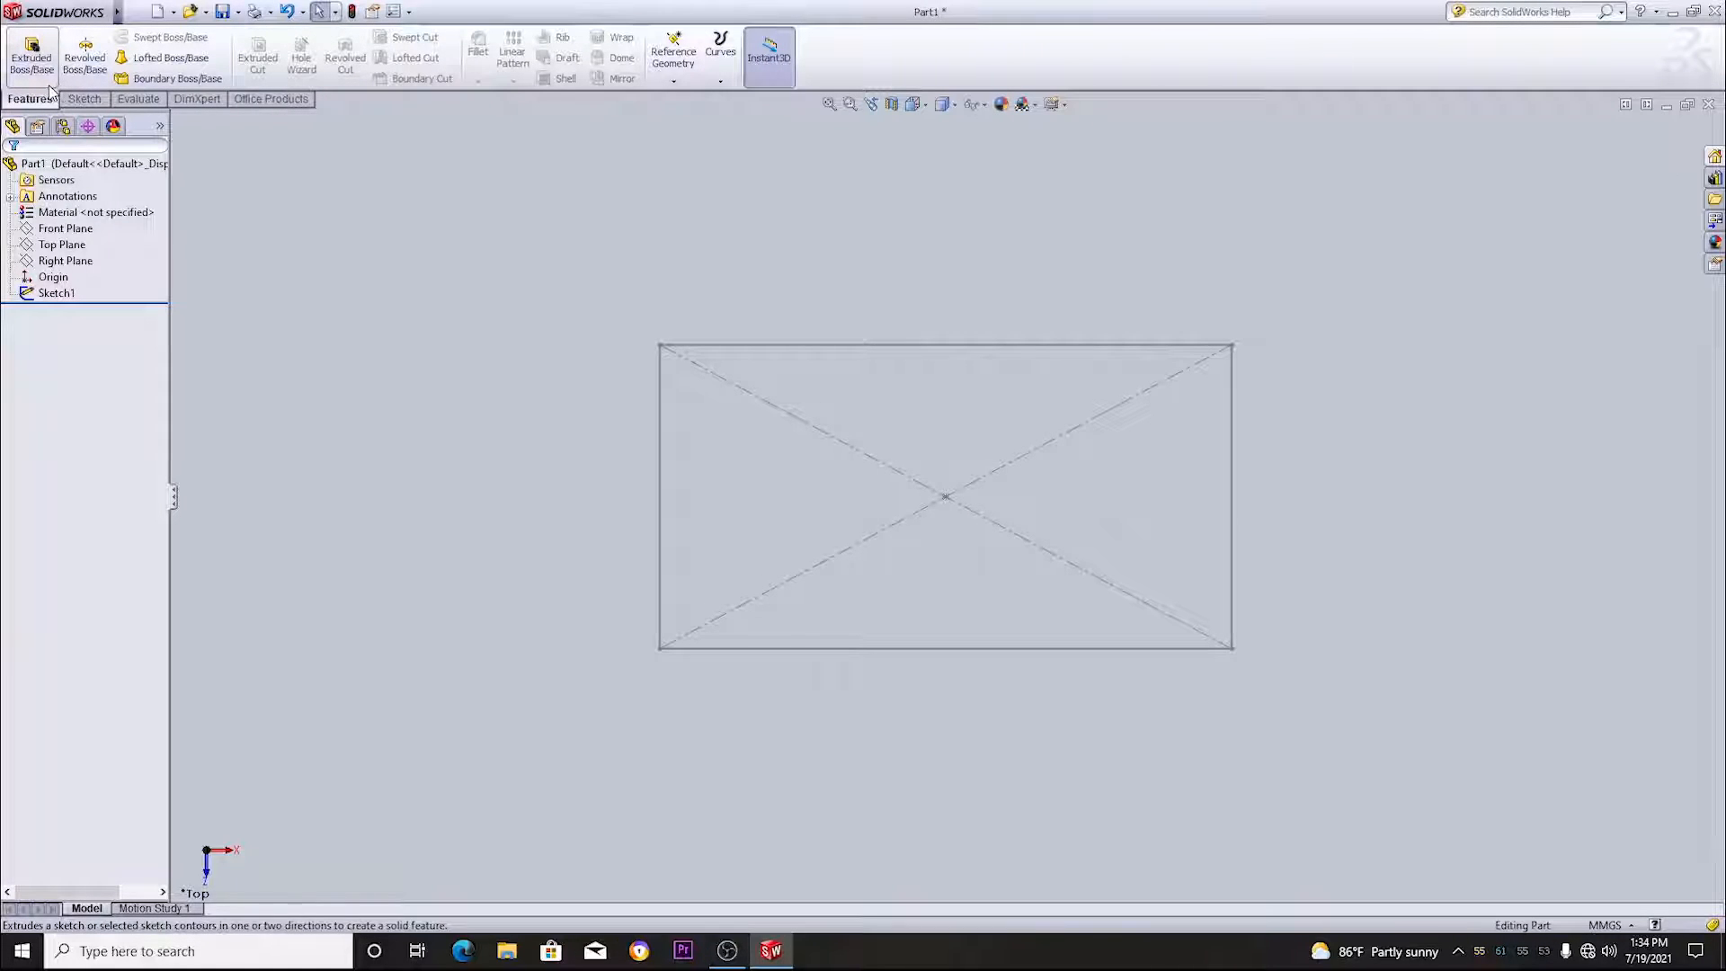
# - Extrude the rectangle sketch as a blind boss 85 mm deep
pyautogui.click(47, 66)
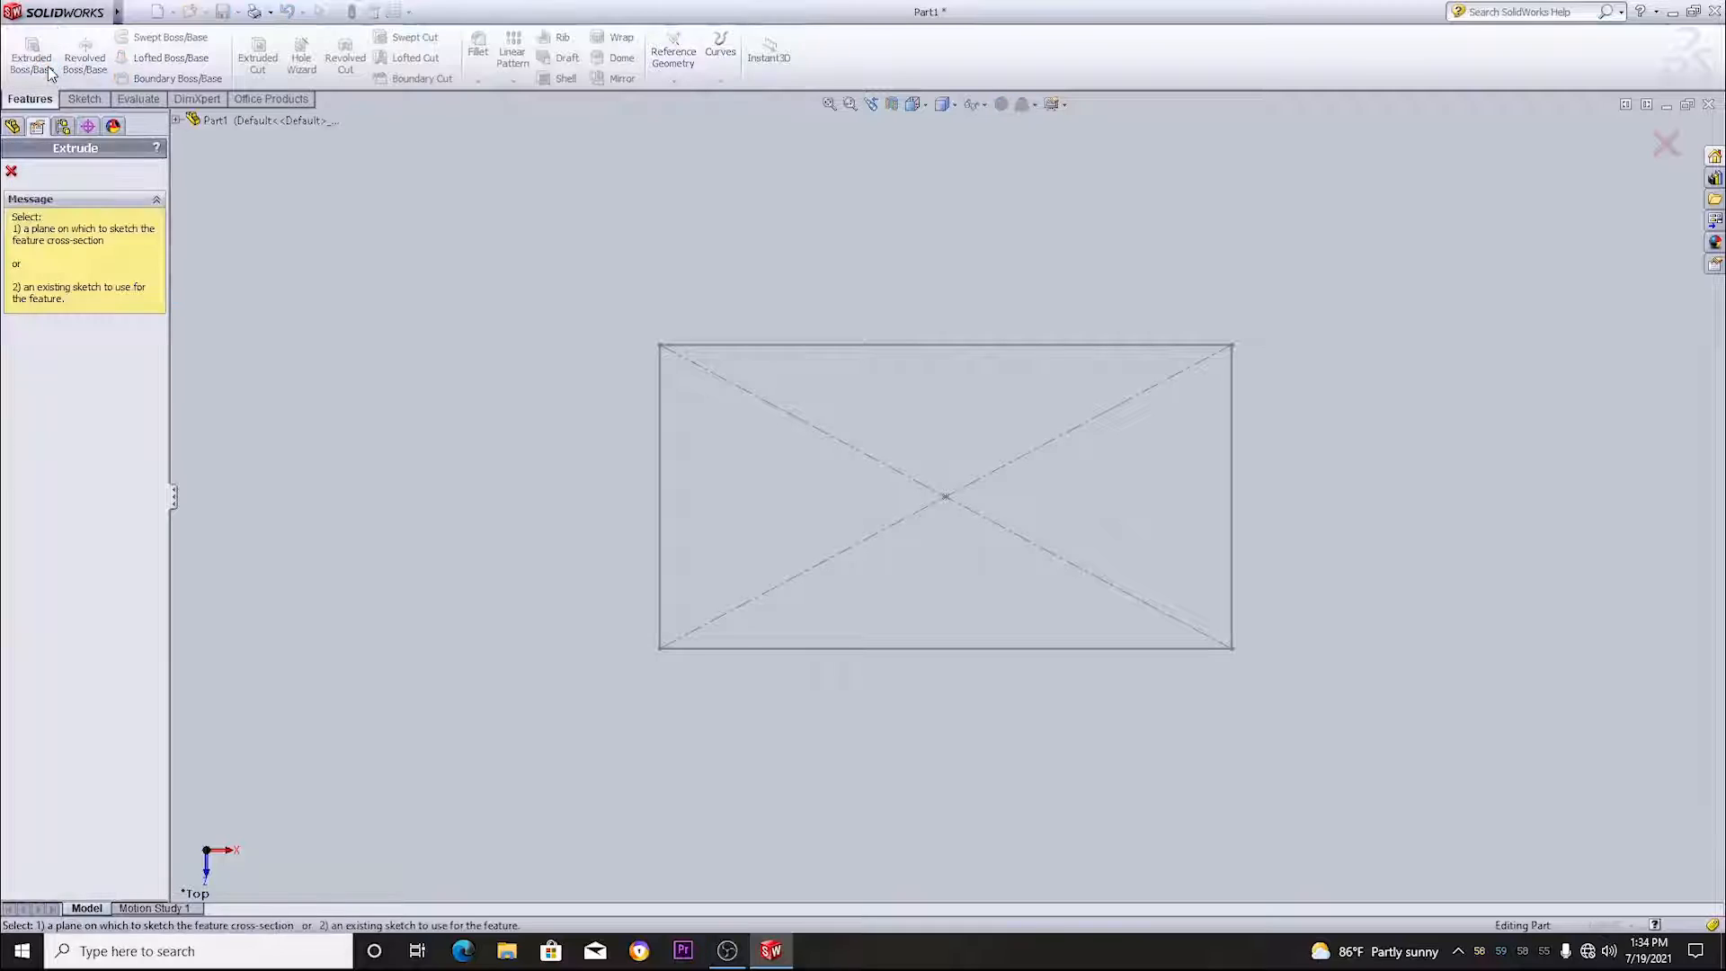
pyautogui.click(736, 345)
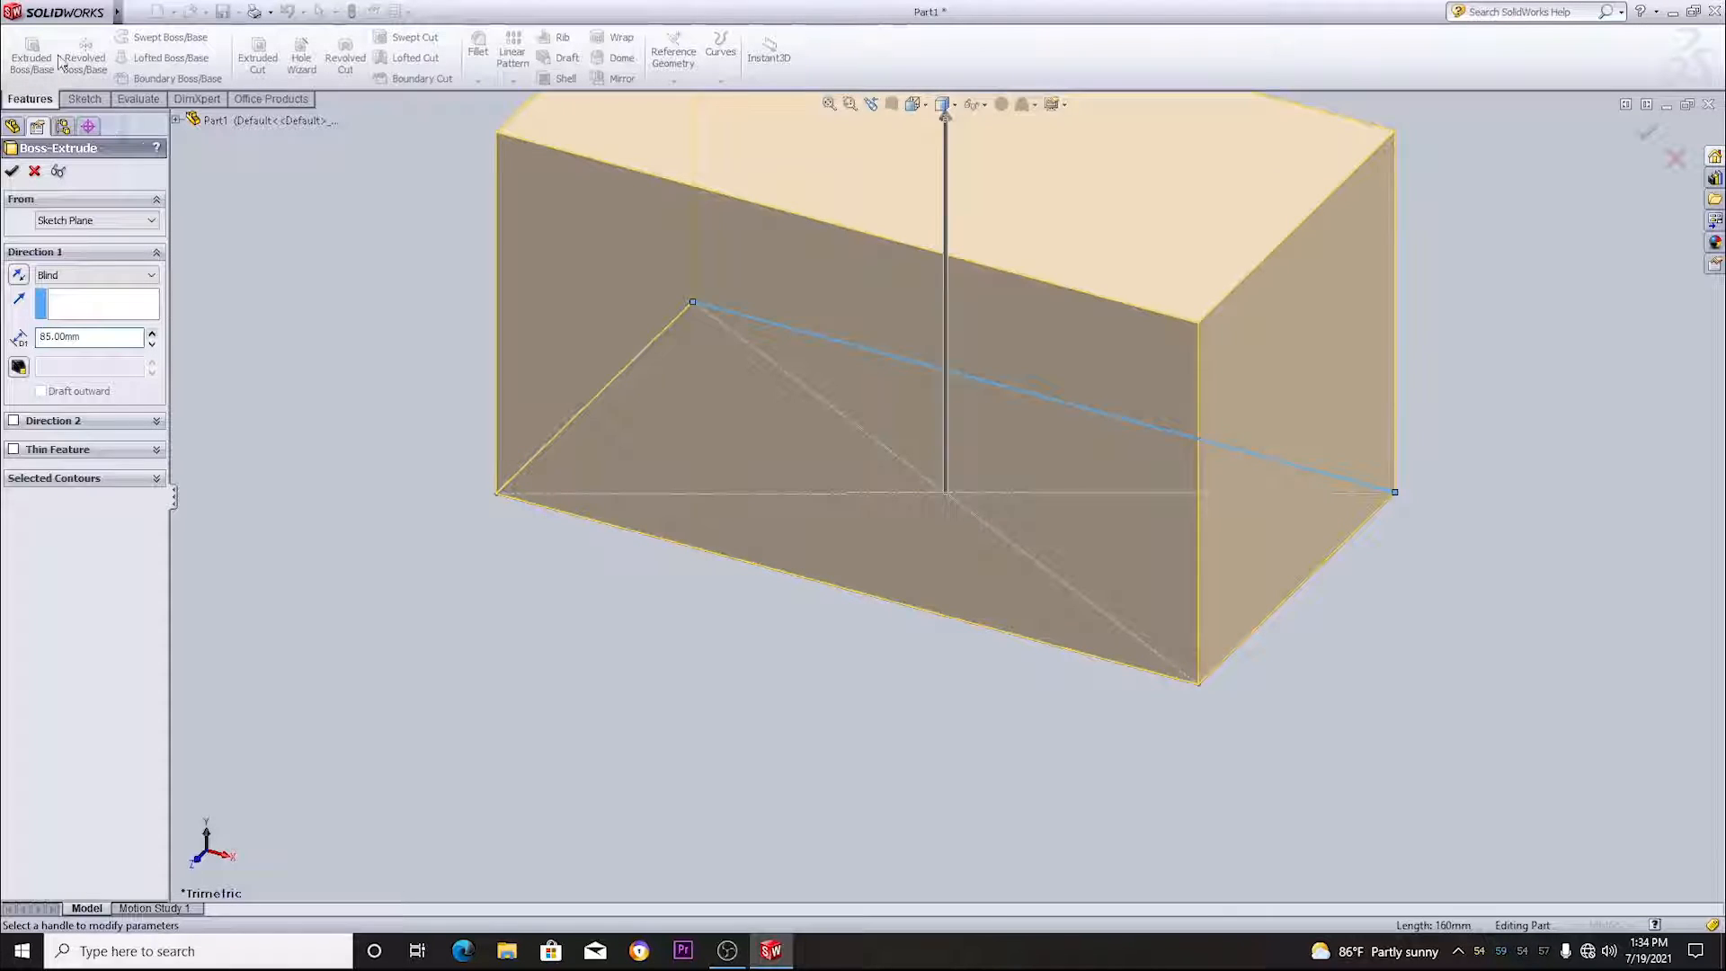
pyautogui.click(12, 170)
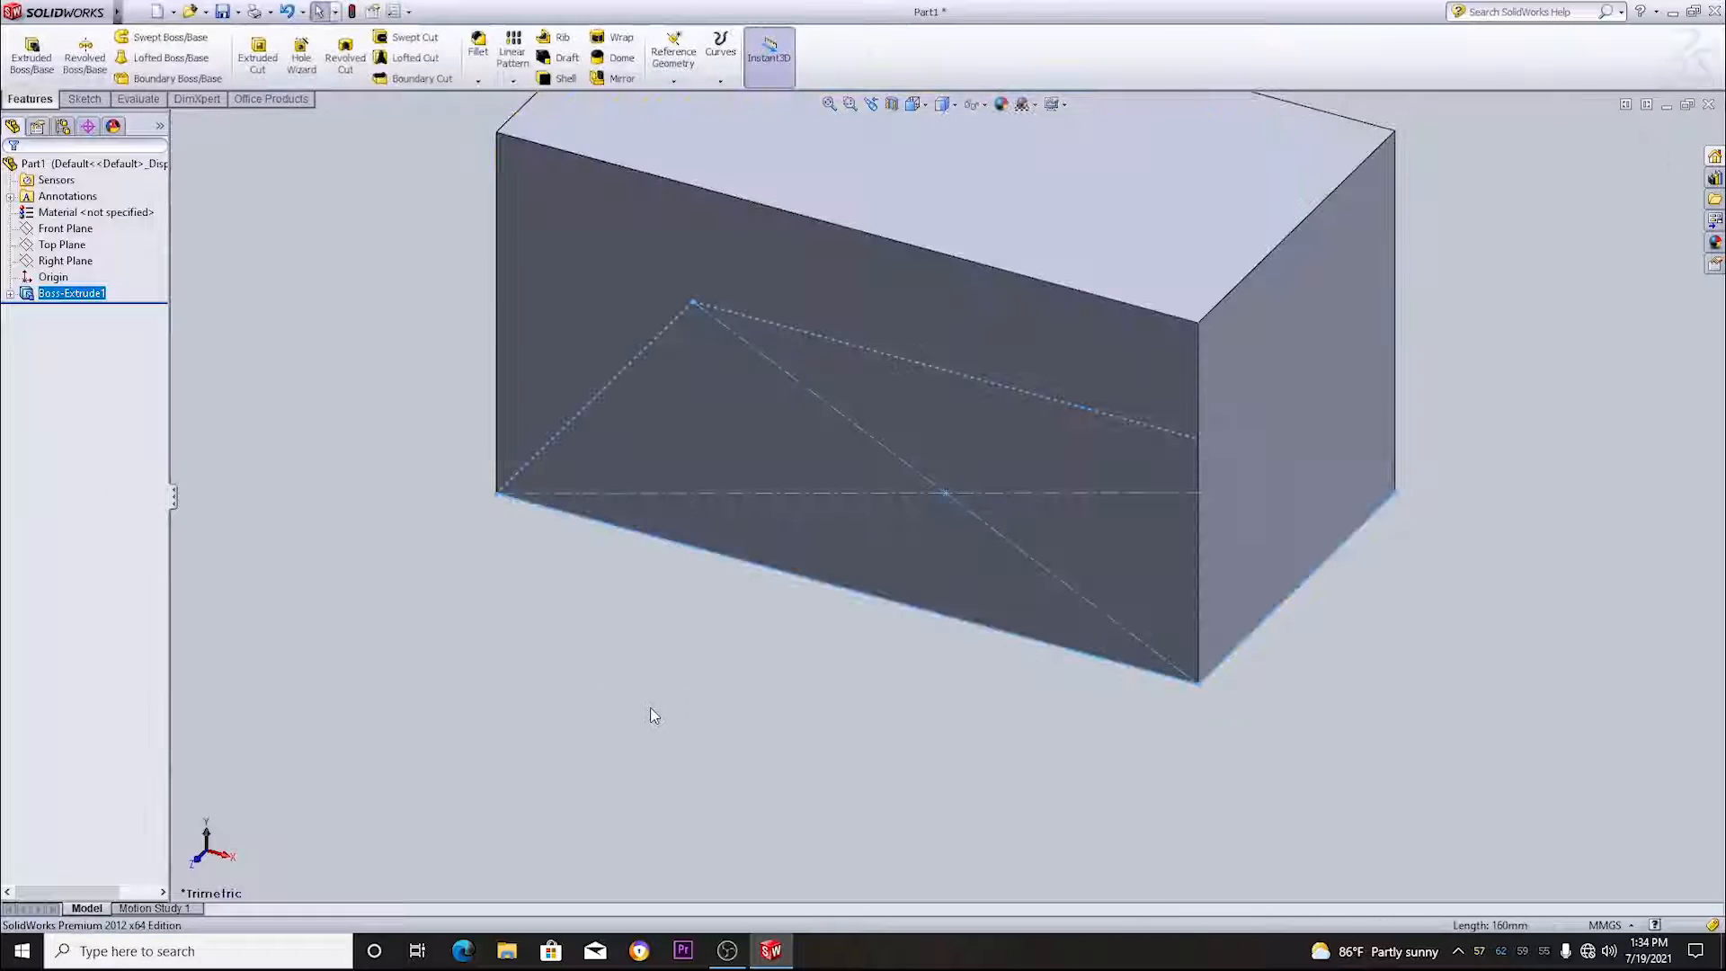
# - Start an angle-distance chamfer of 10 mm at 45 degrees and select the four edges around the block's top face
pyautogui.moveTo(1224, 792); pyautogui.dragTo(1157, 614, button='middle')
pyautogui.moveTo(678, 347); pyautogui.dragTo(658, 450, button='middle')
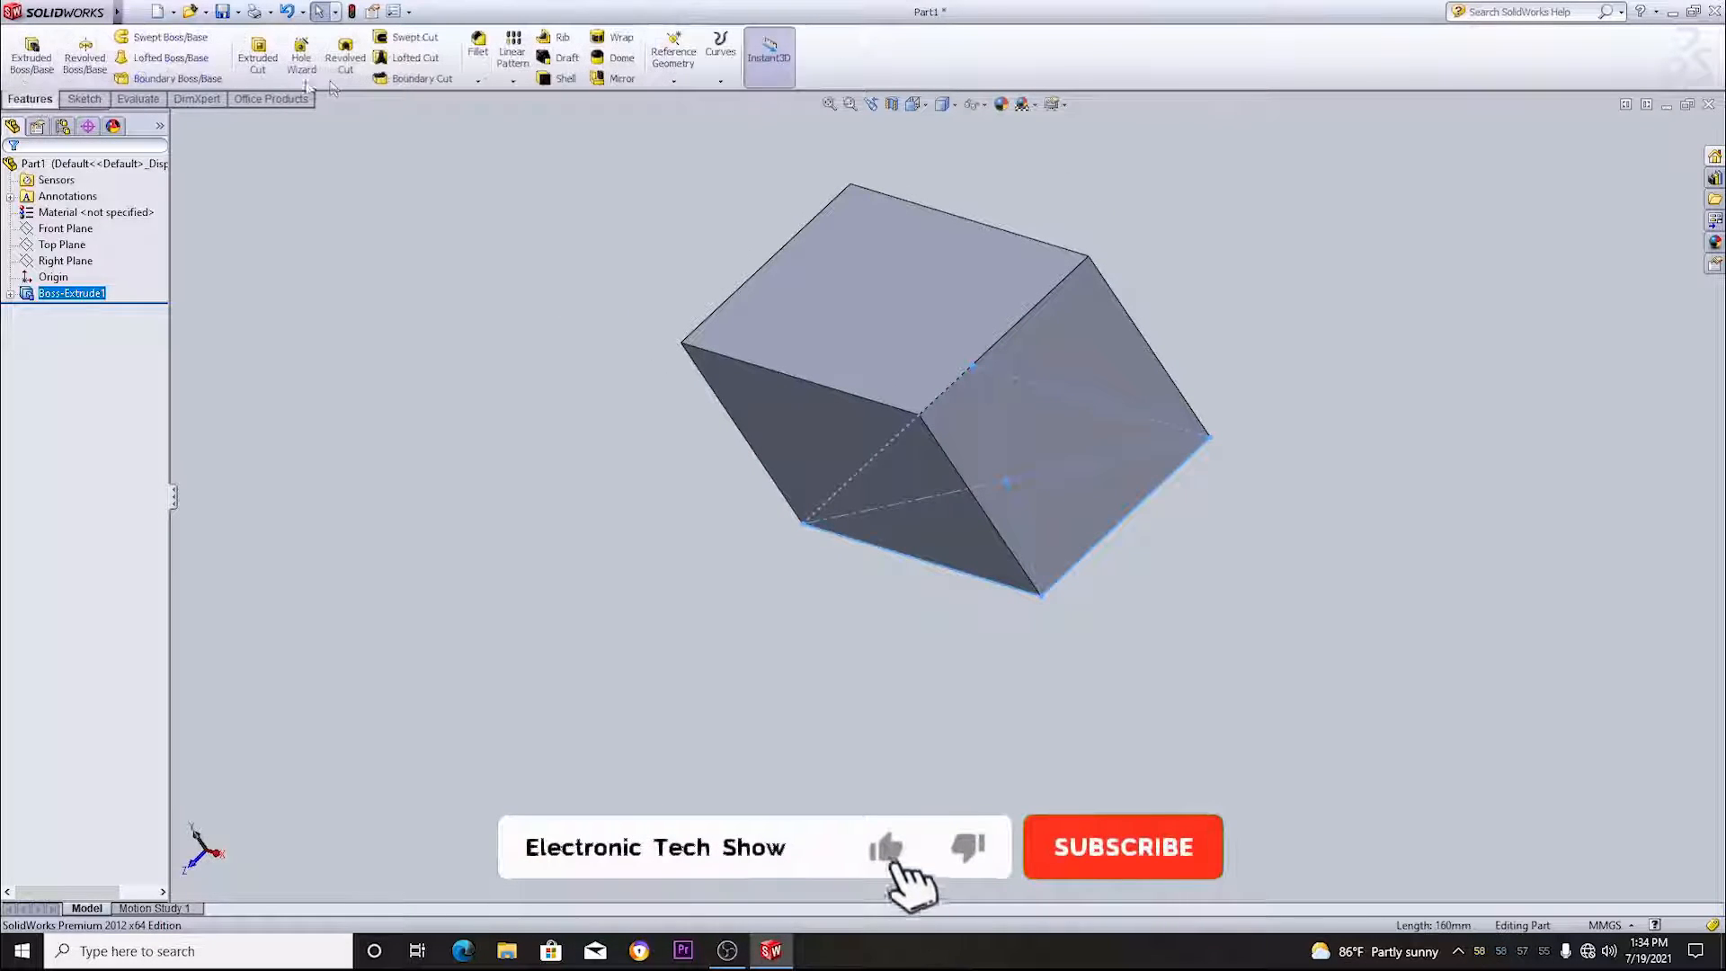
pyautogui.click(478, 81)
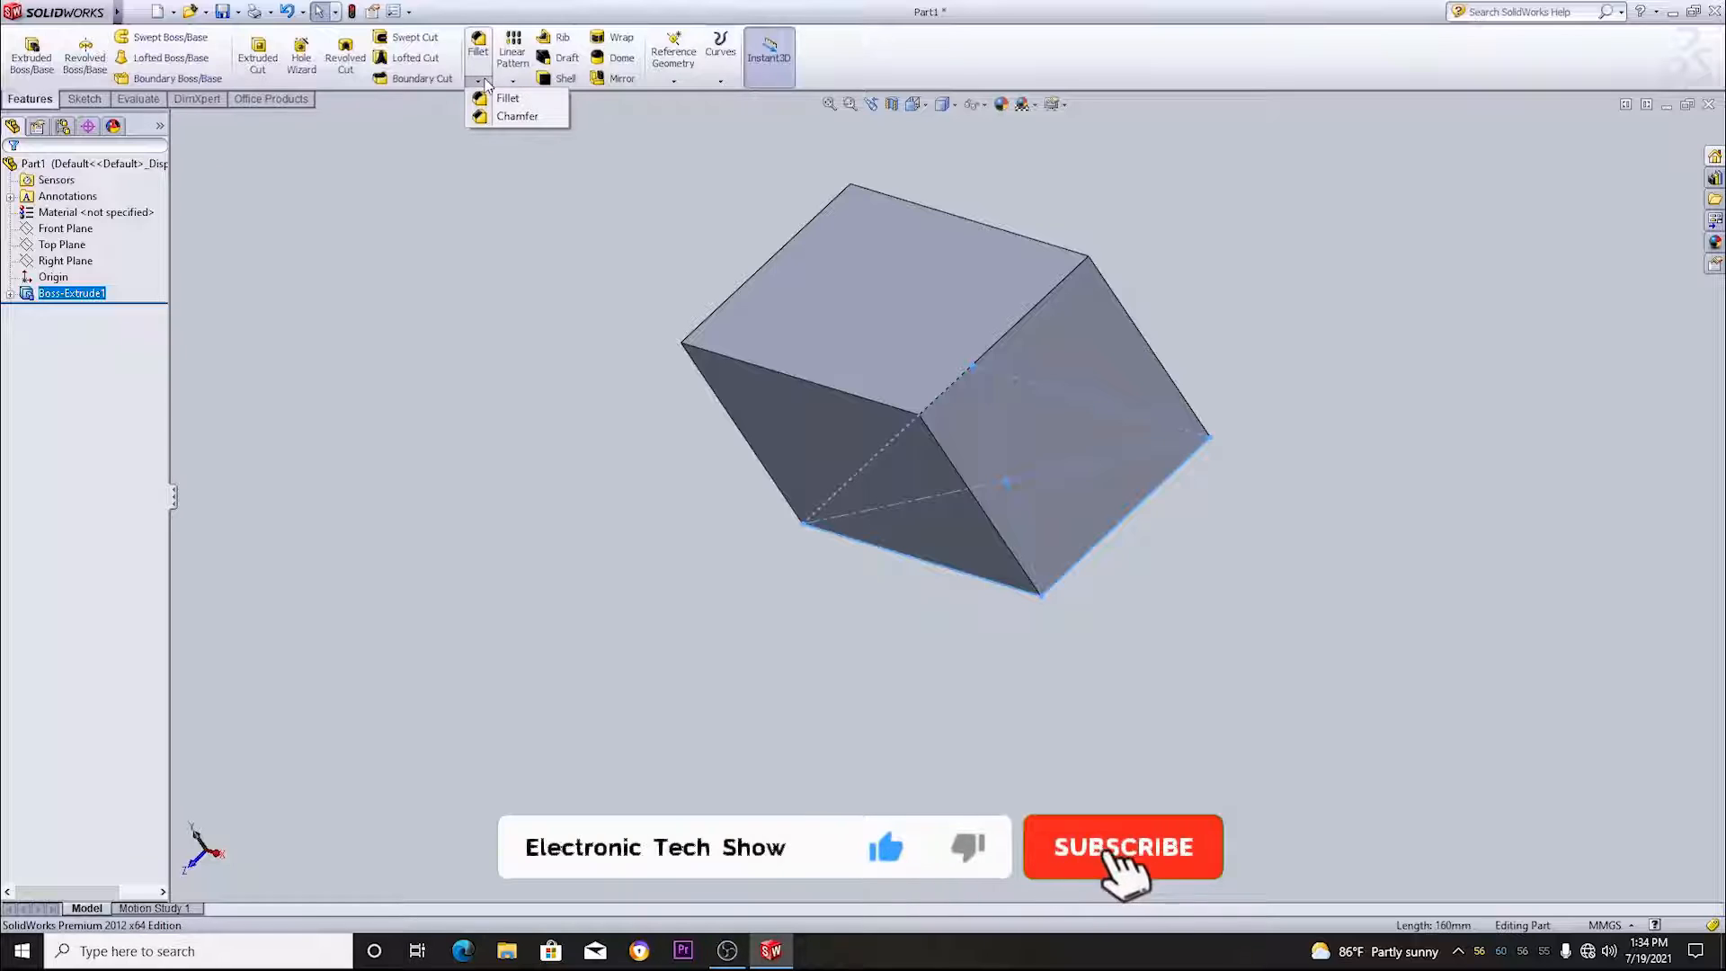
pyautogui.click(513, 116)
pyautogui.moveTo(585, 417); pyautogui.dragTo(731, 412, button='middle')
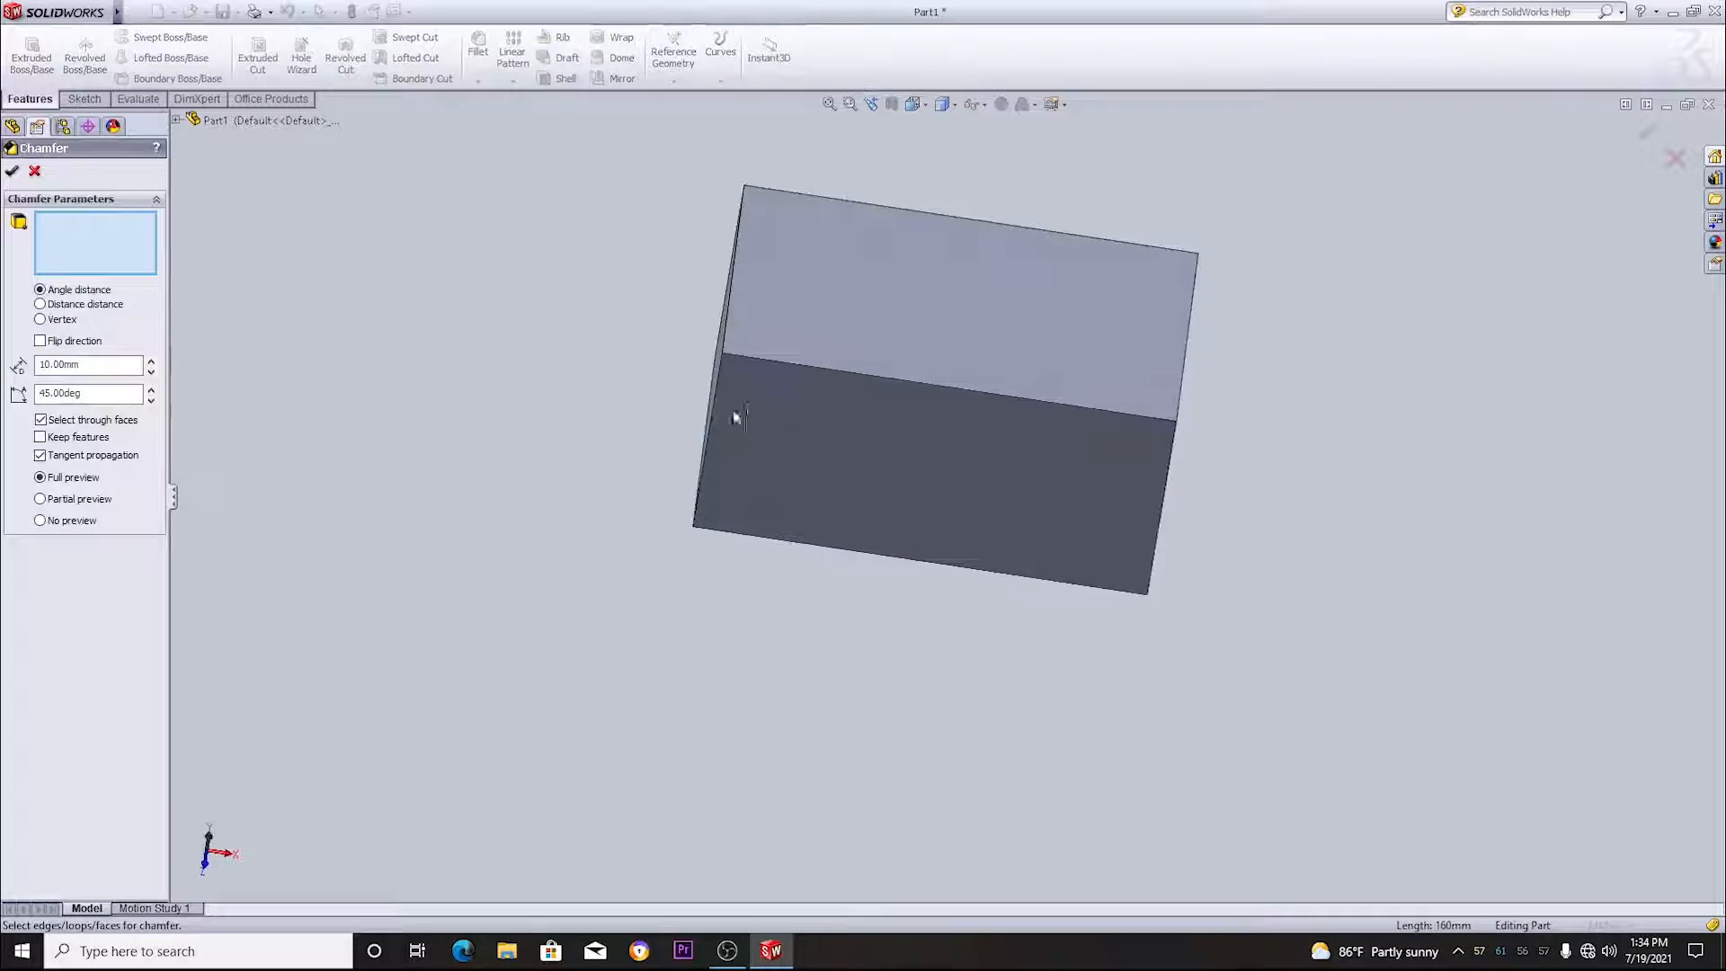
pyautogui.click(783, 363)
pyautogui.moveTo(1343, 483); pyautogui.dragTo(973, 364, button='middle')
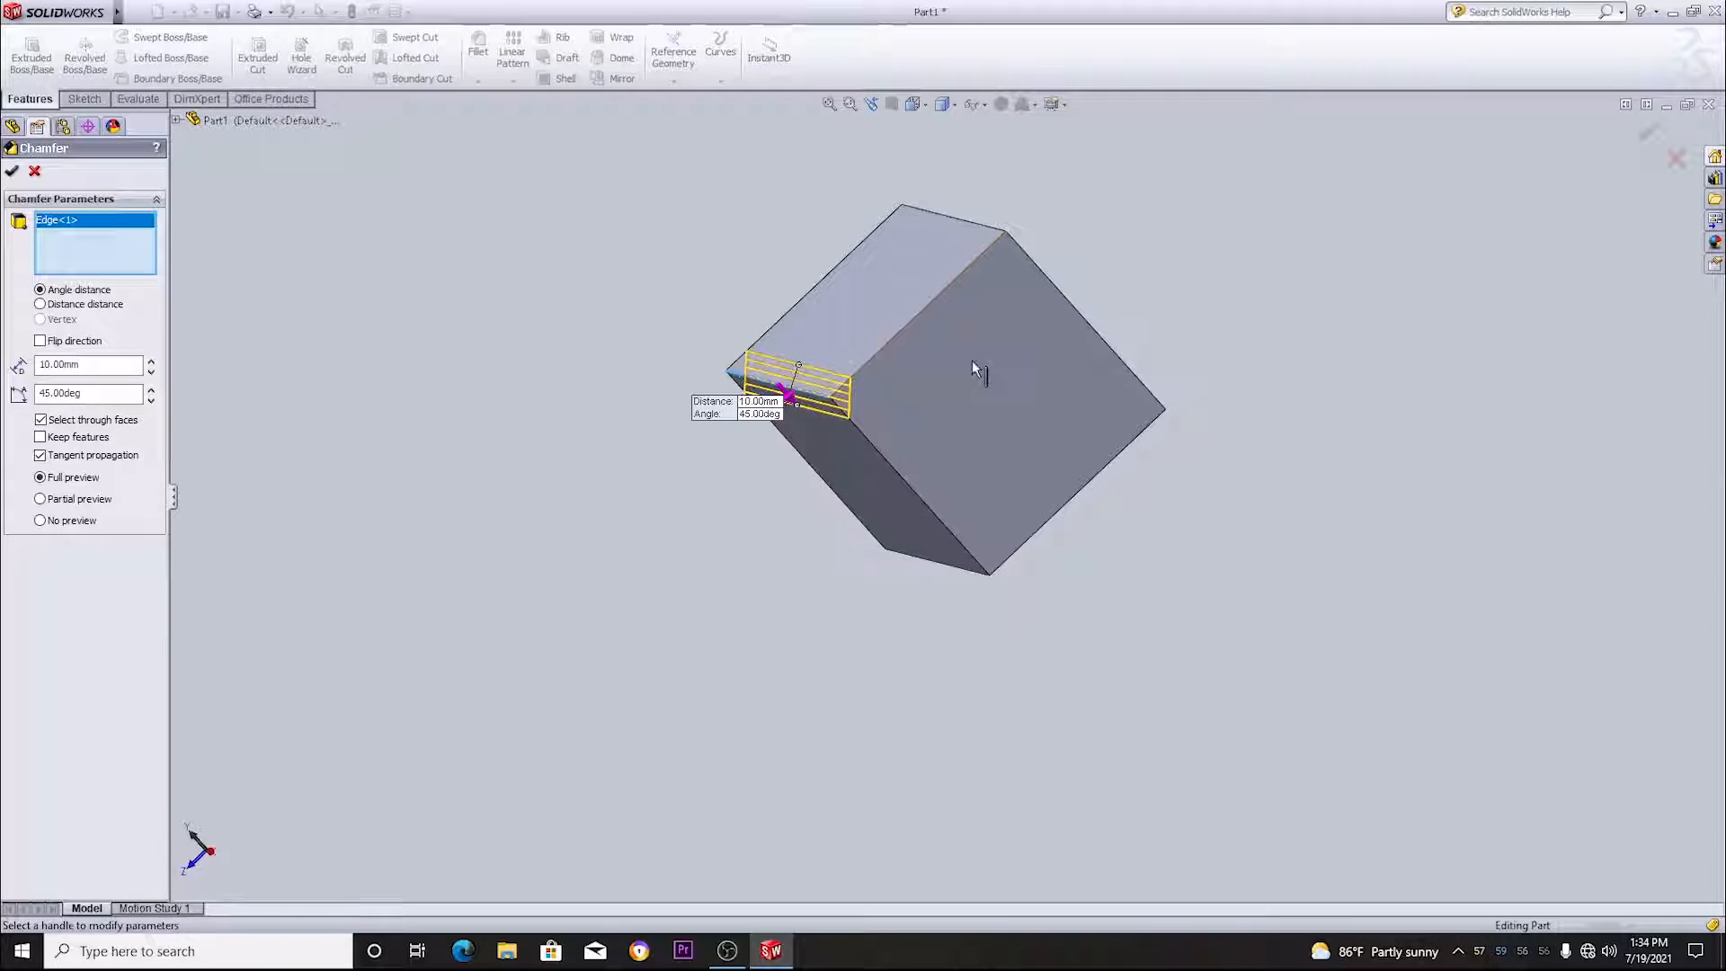
pyautogui.click(919, 311)
pyautogui.moveTo(1169, 288); pyautogui.dragTo(1138, 368, button='middle')
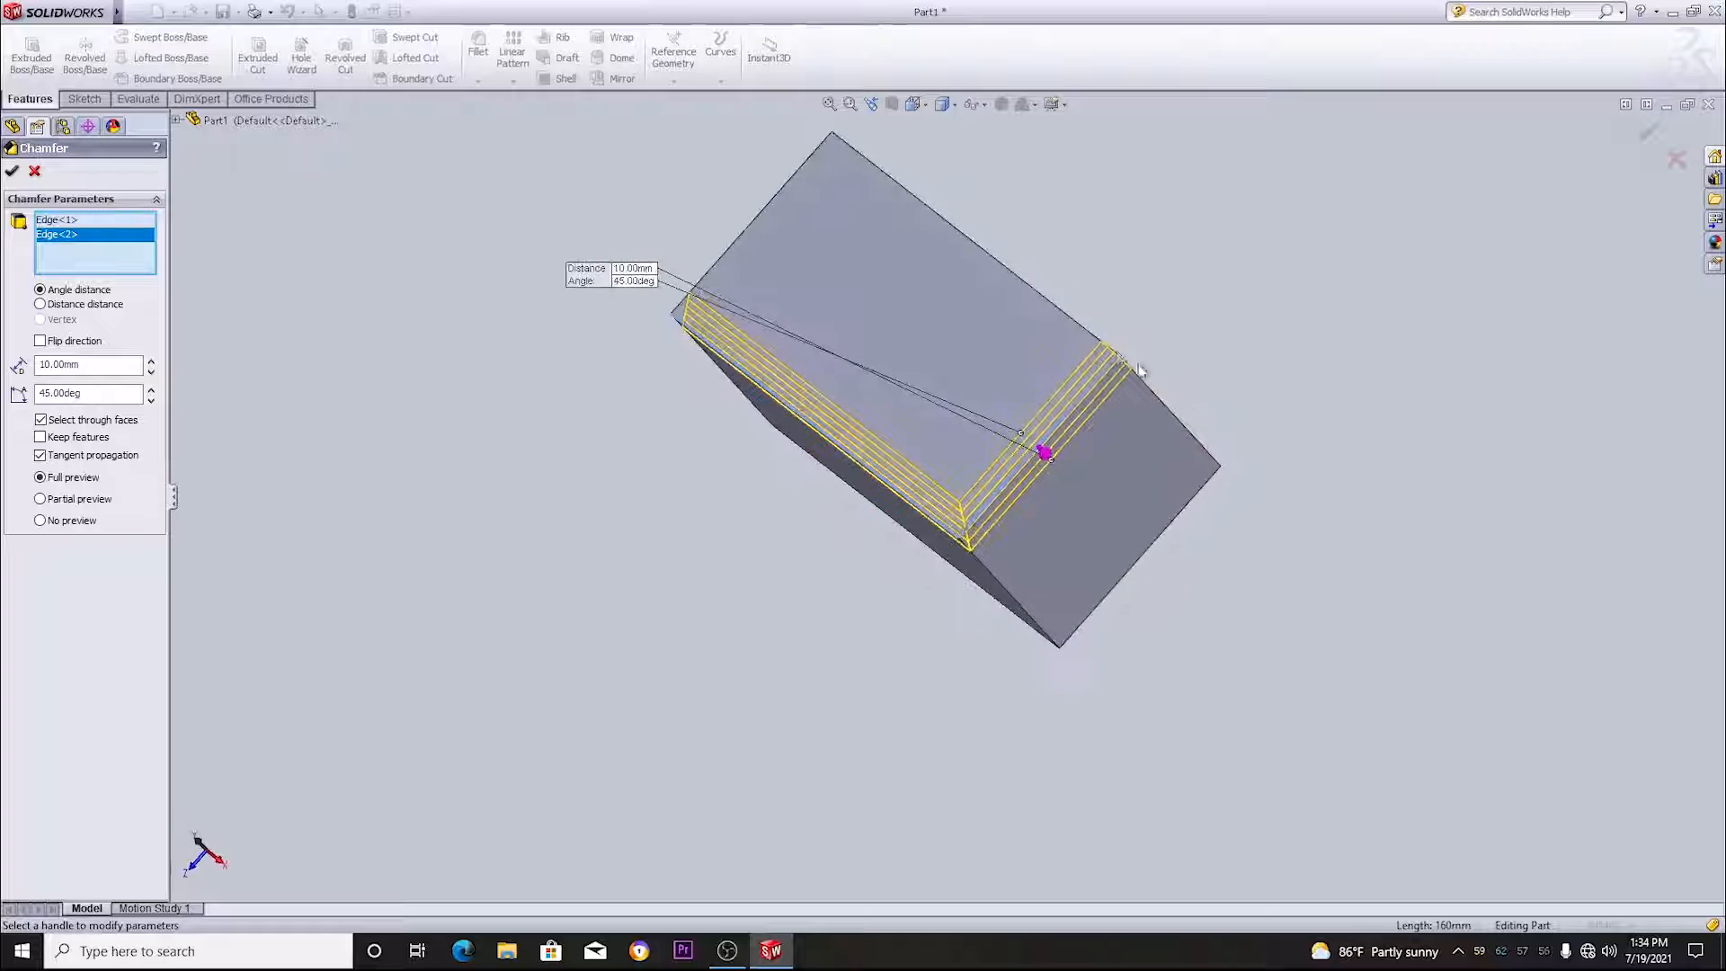
pyautogui.click(1078, 322)
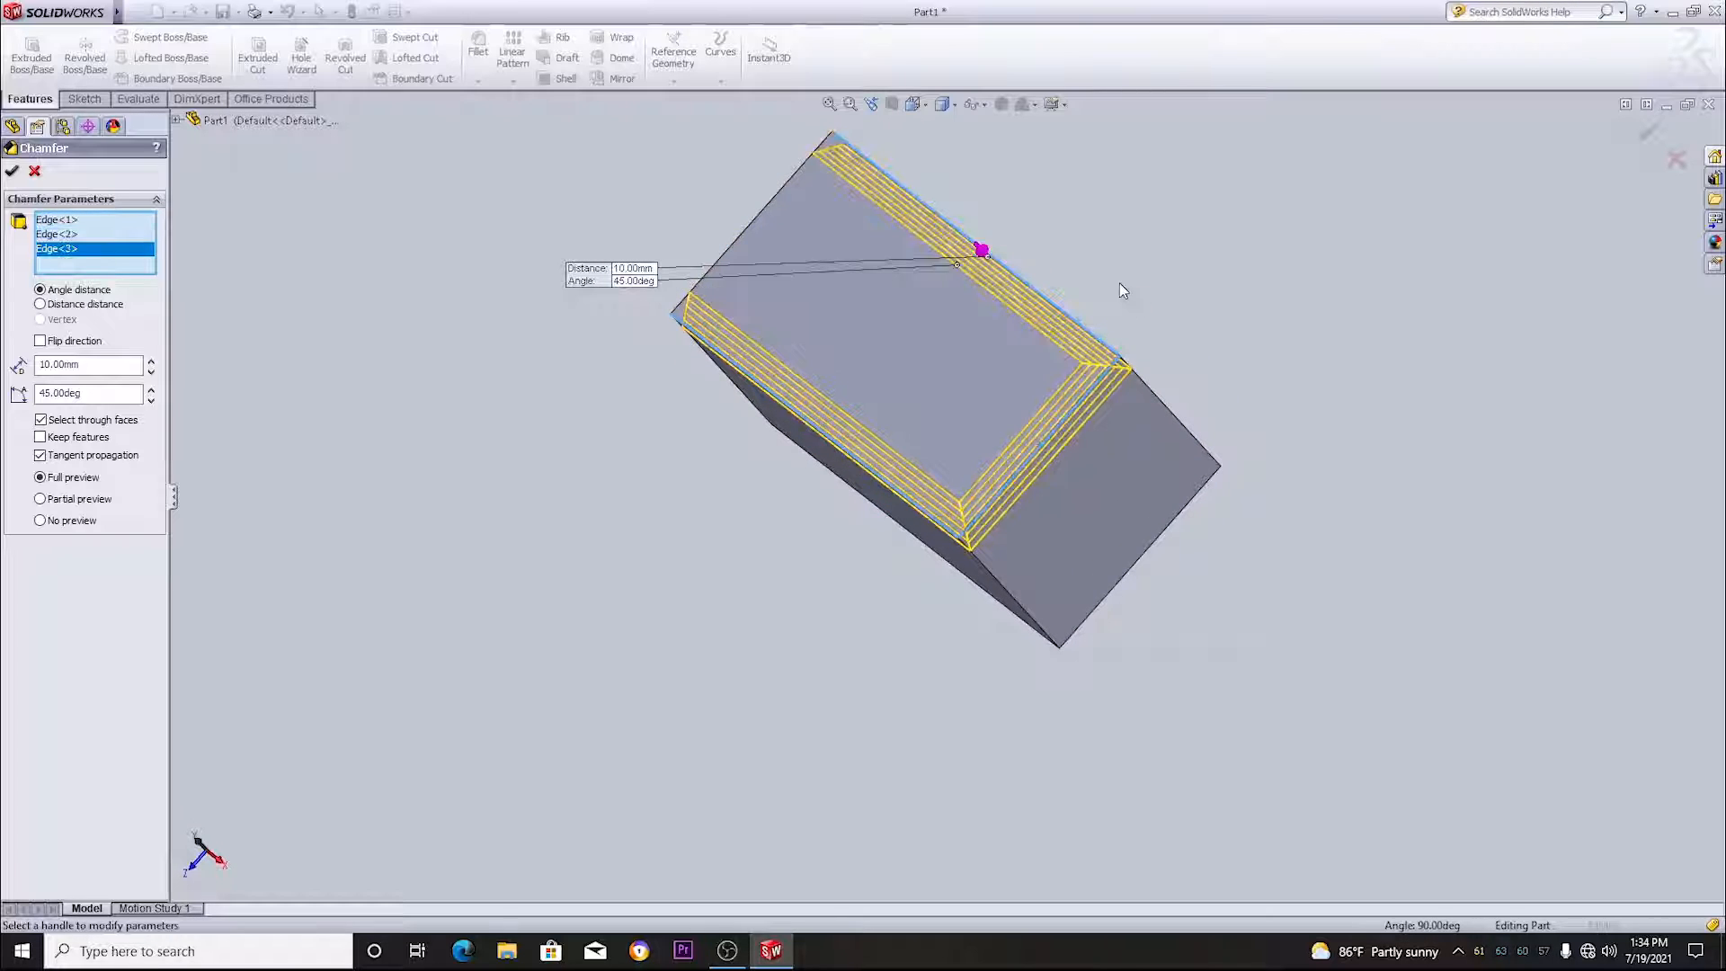
pyautogui.moveTo(1120, 283); pyautogui.dragTo(1239, 389, button='middle')
pyautogui.click(828, 266)
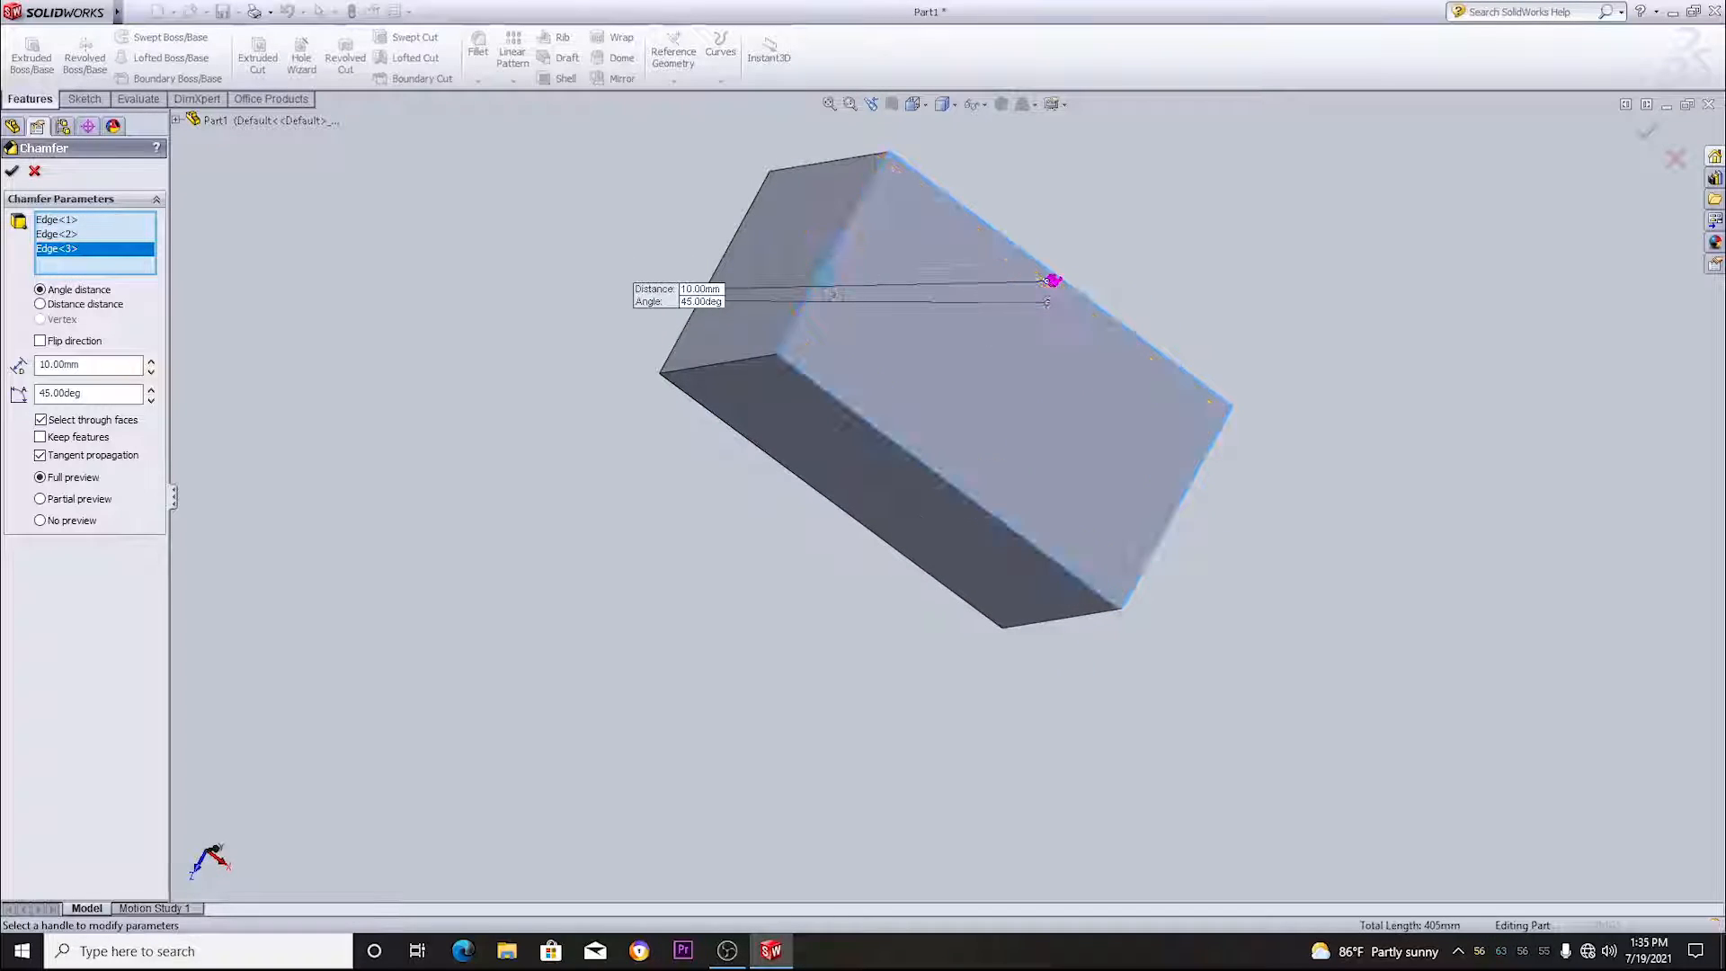
# - Add the three remaining edges of one end face to the chamfer selection
pyautogui.moveTo(717, 481); pyautogui.dragTo(966, 450, button='middle')
pyautogui.click(973, 489)
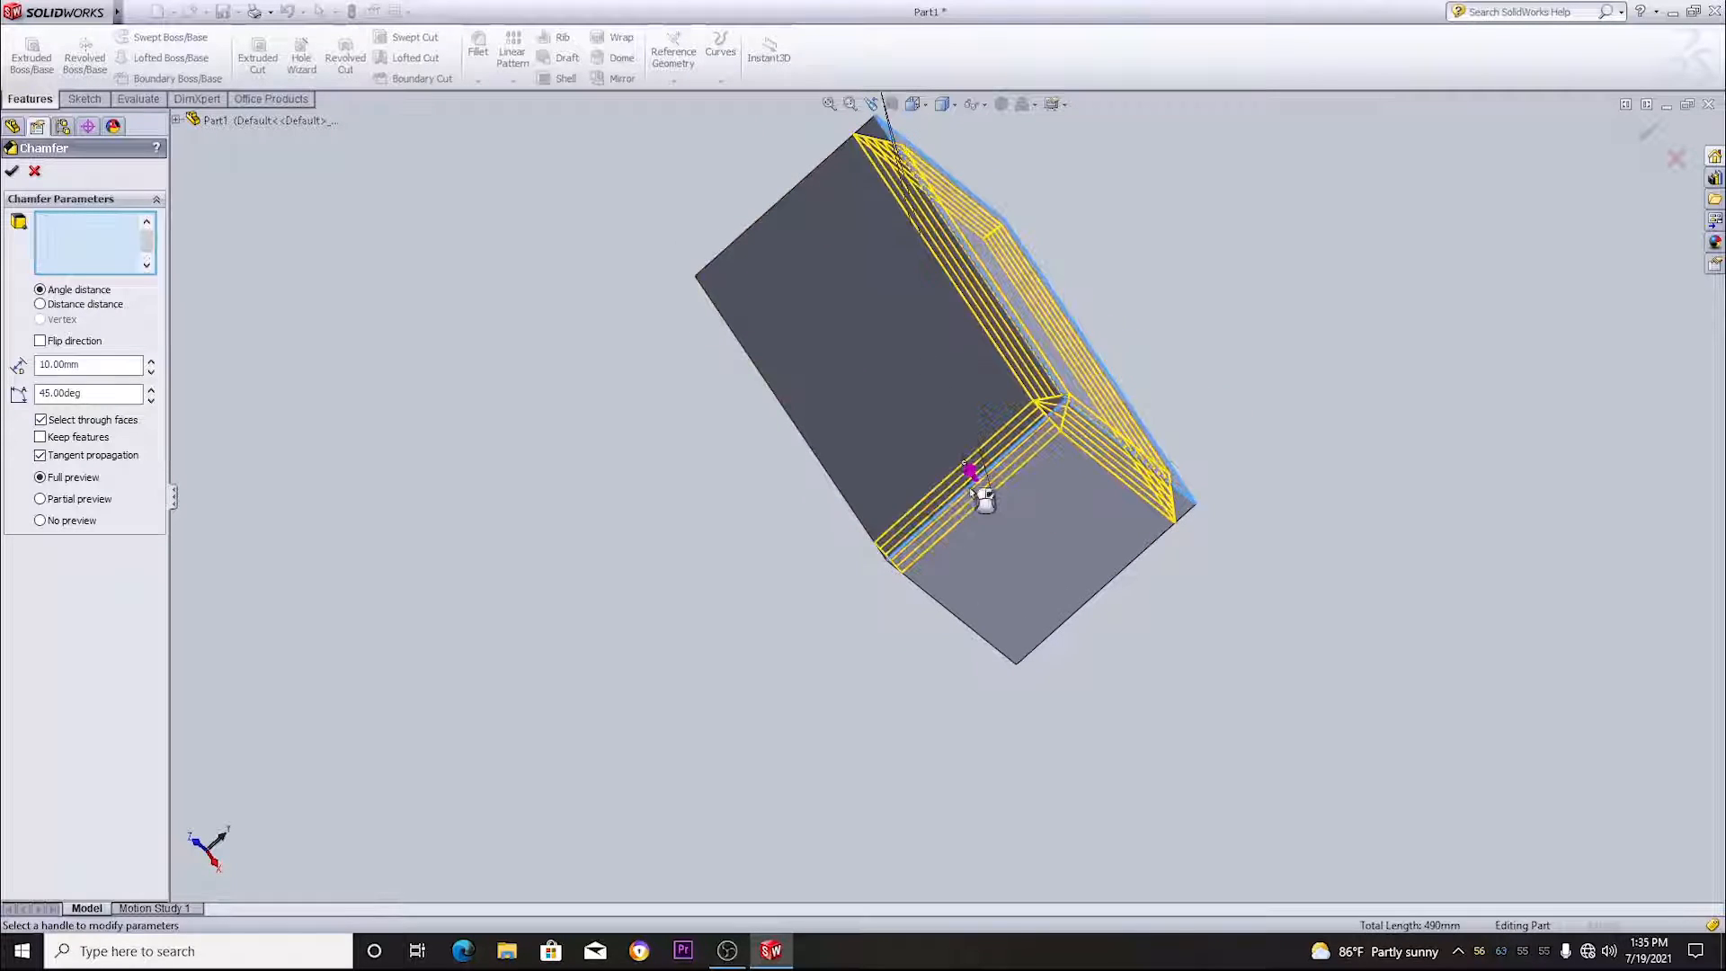
pyautogui.click(947, 611)
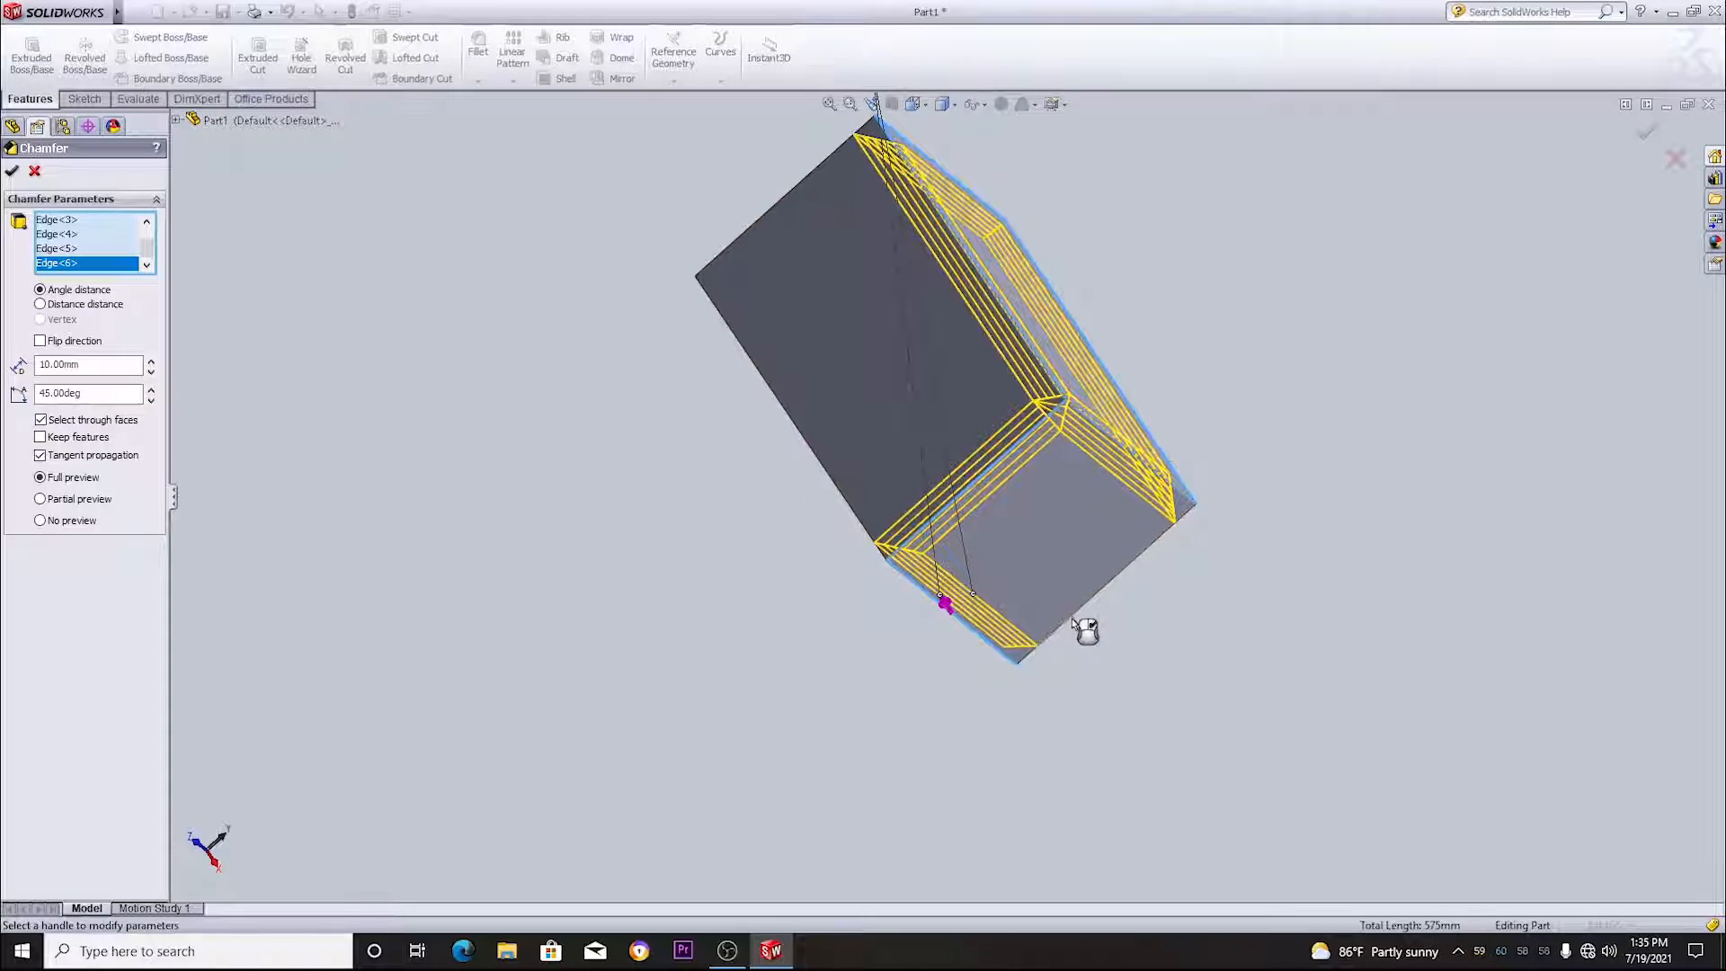
pyautogui.click(1072, 618)
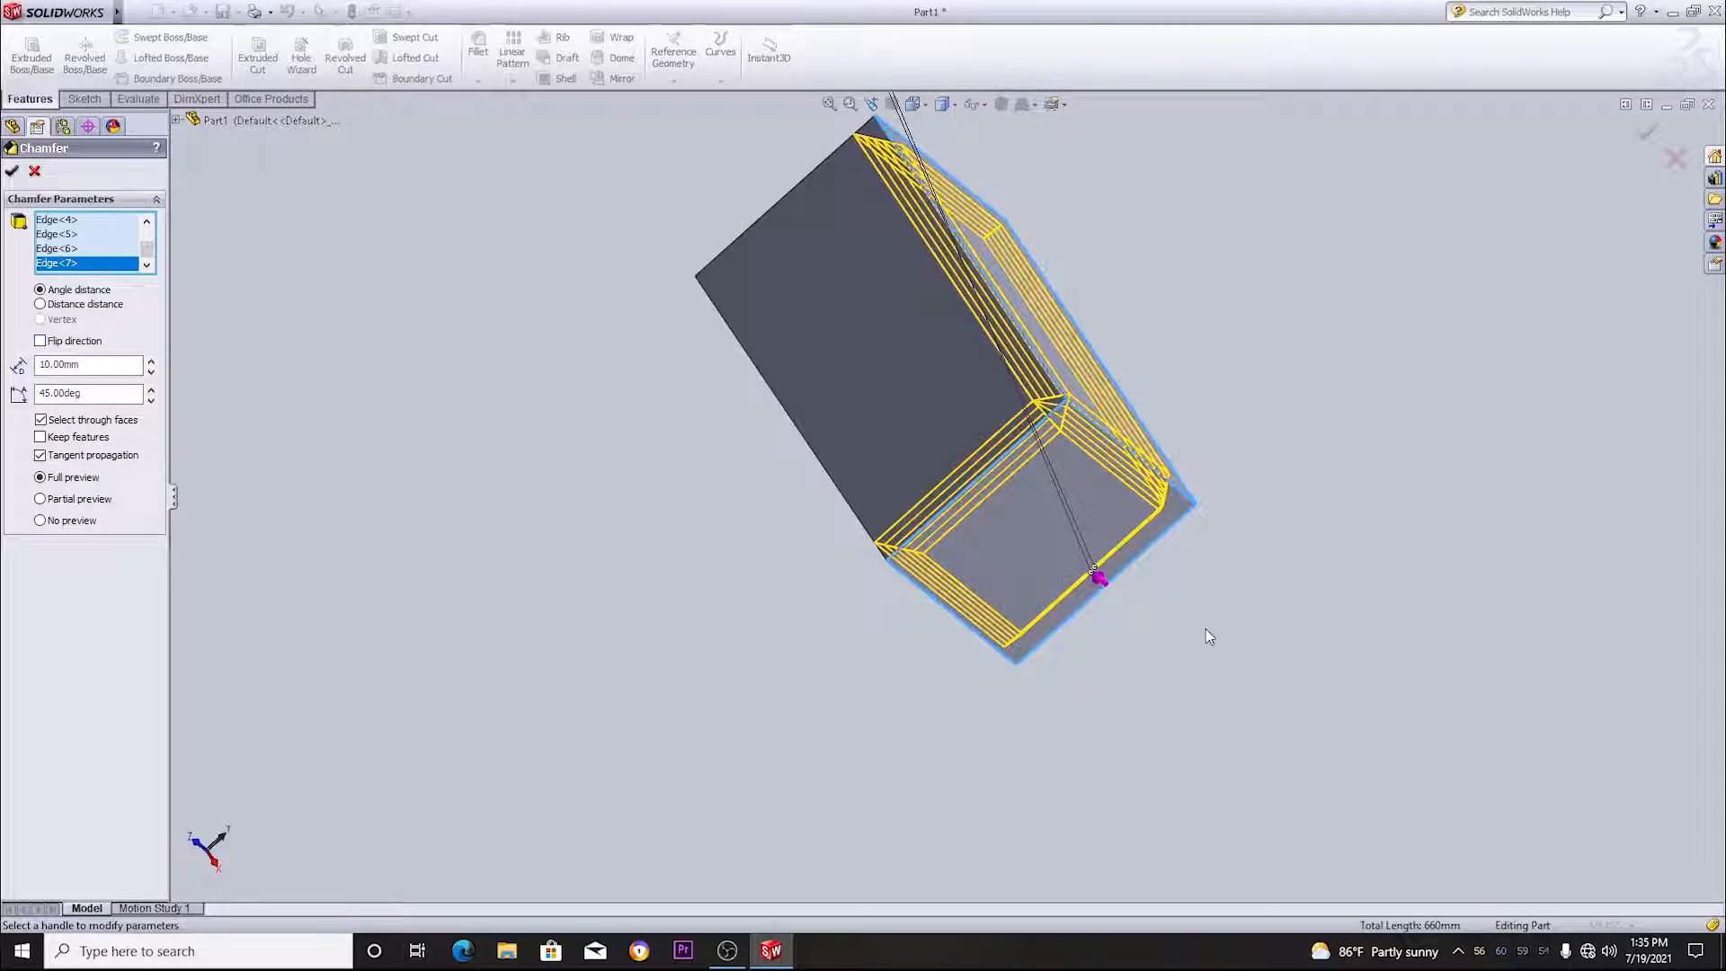
# - Add the block's last five edges to the selection and apply the 10 mm, 45 degree chamfer to all twelve edges
pyautogui.moveTo(1206, 635); pyautogui.dragTo(1379, 705, button='middle')
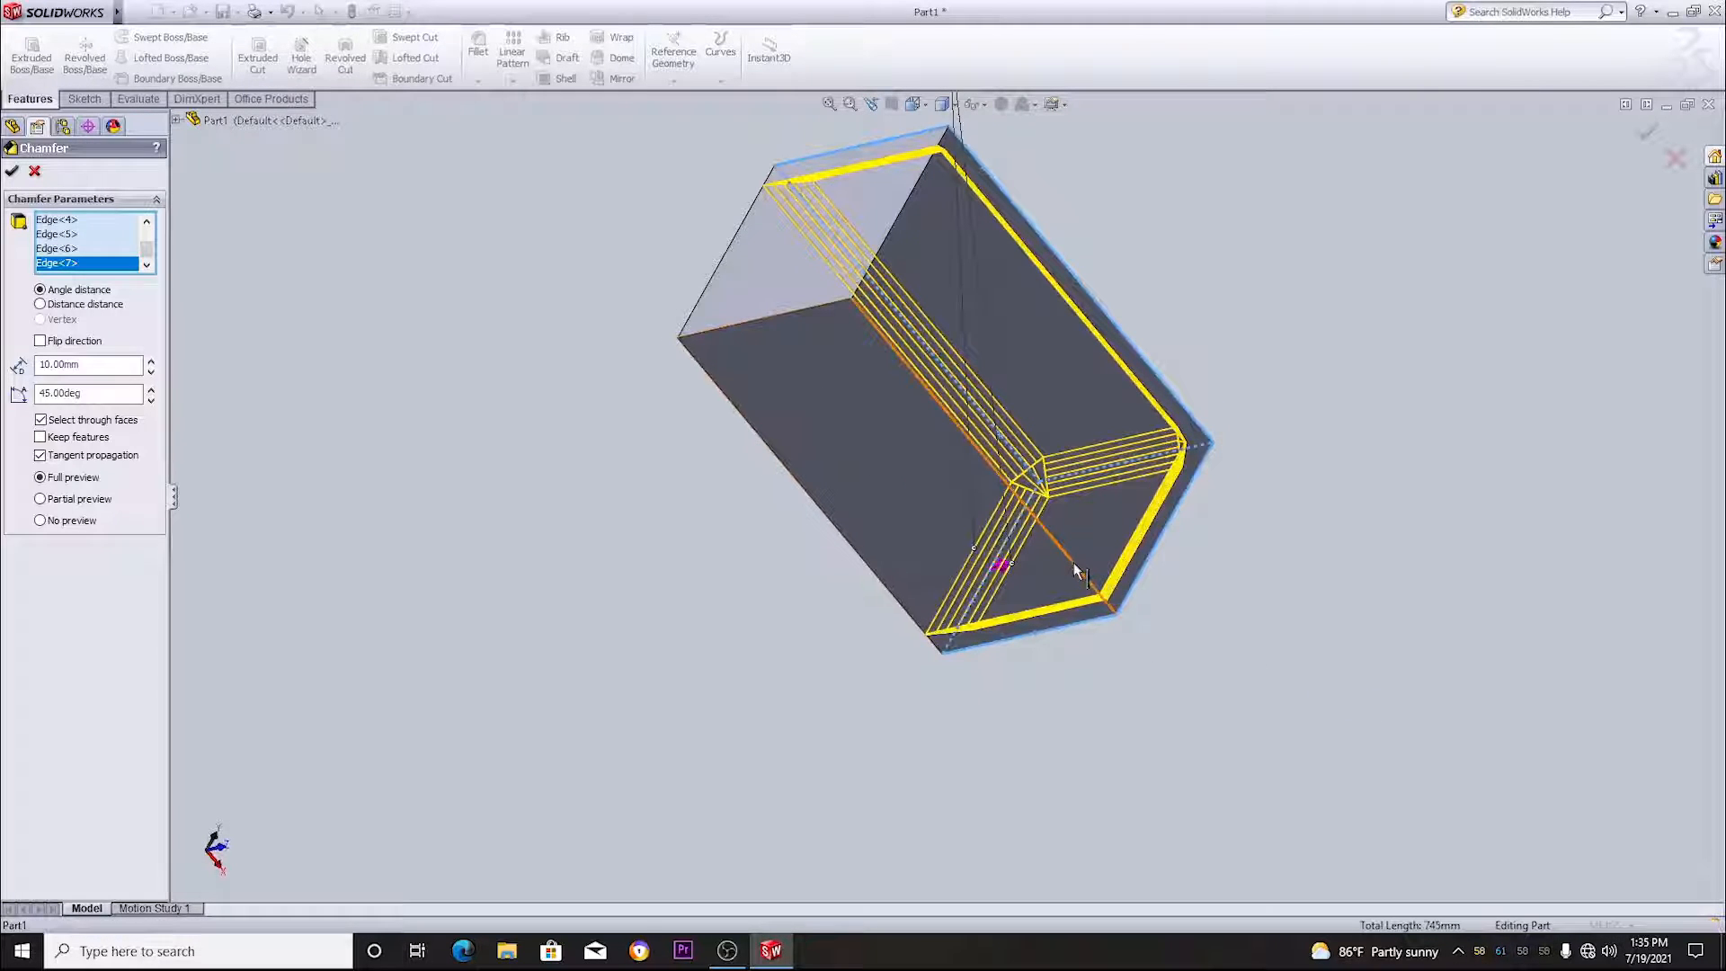
pyautogui.click(1073, 563)
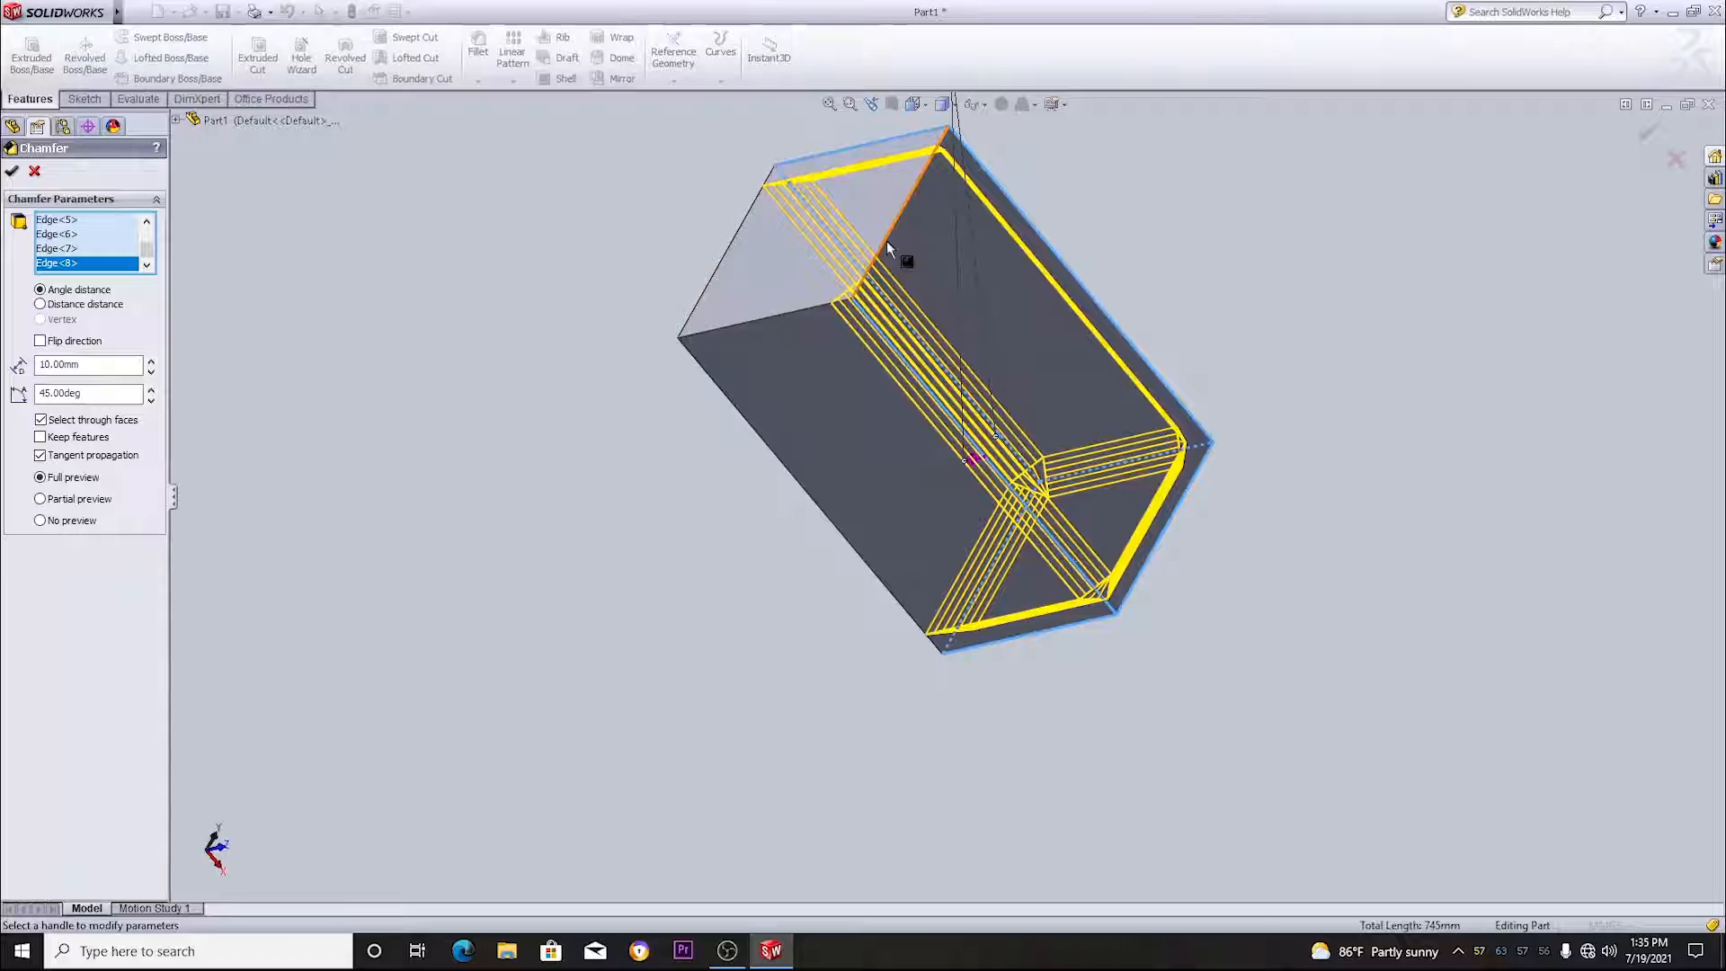
pyautogui.click(886, 240)
pyautogui.moveTo(622, 255); pyautogui.dragTo(876, 314, button='middle')
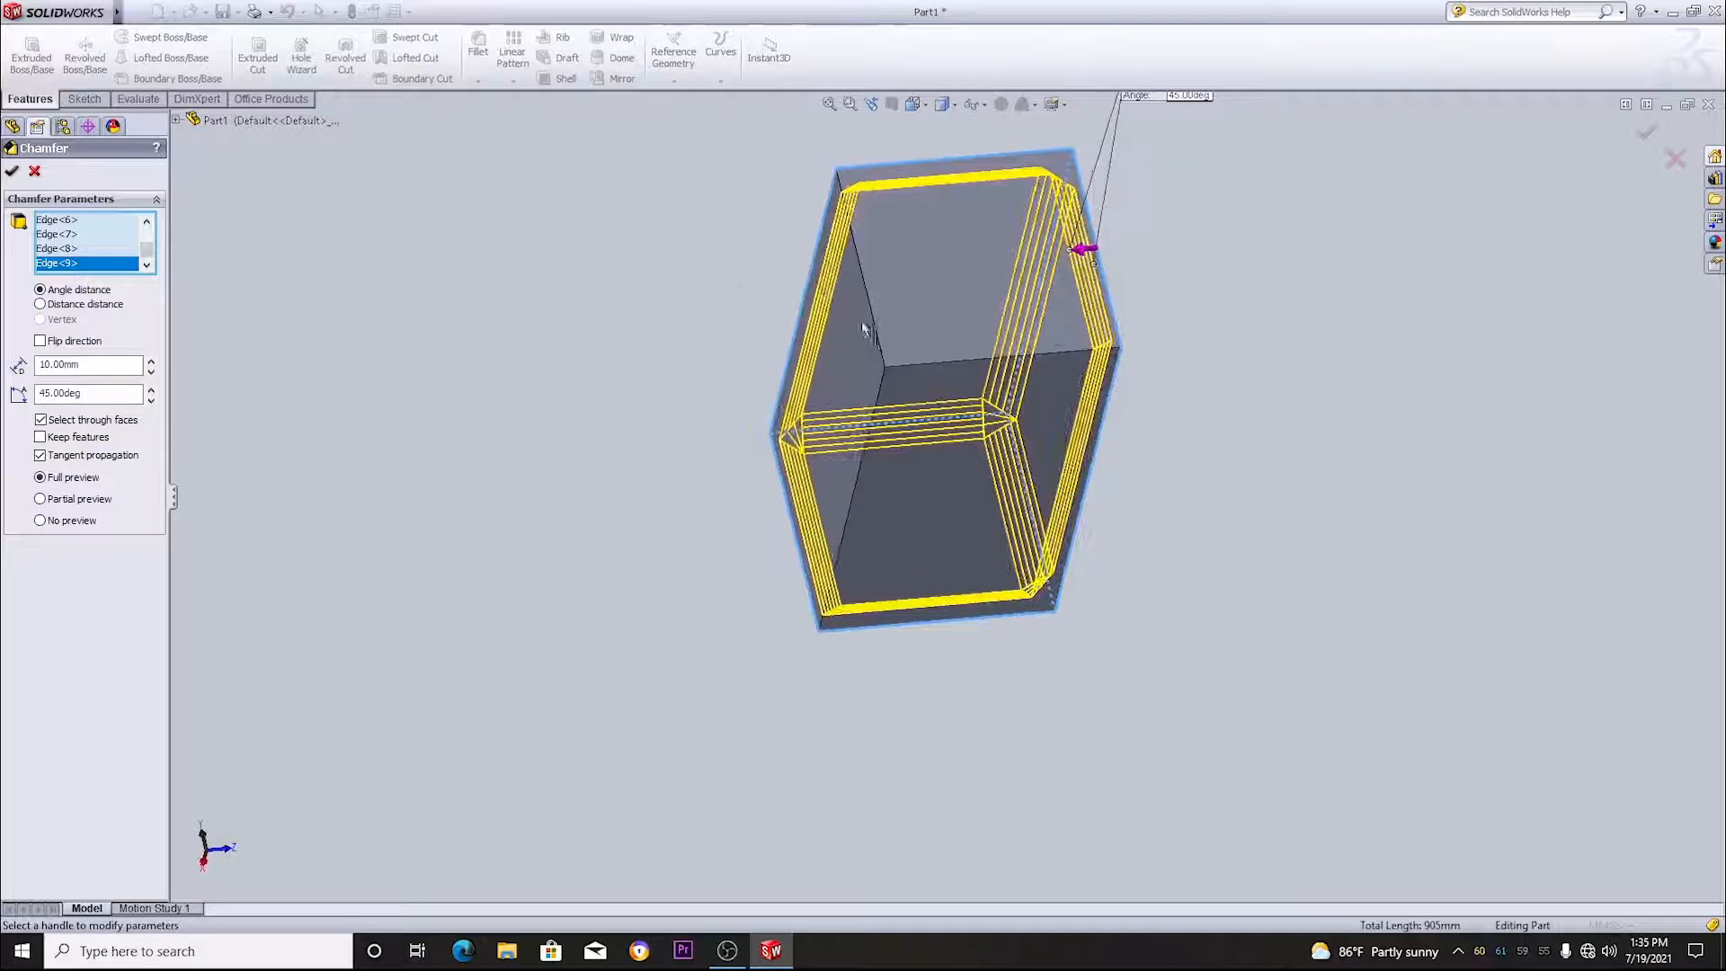
pyautogui.click(876, 314)
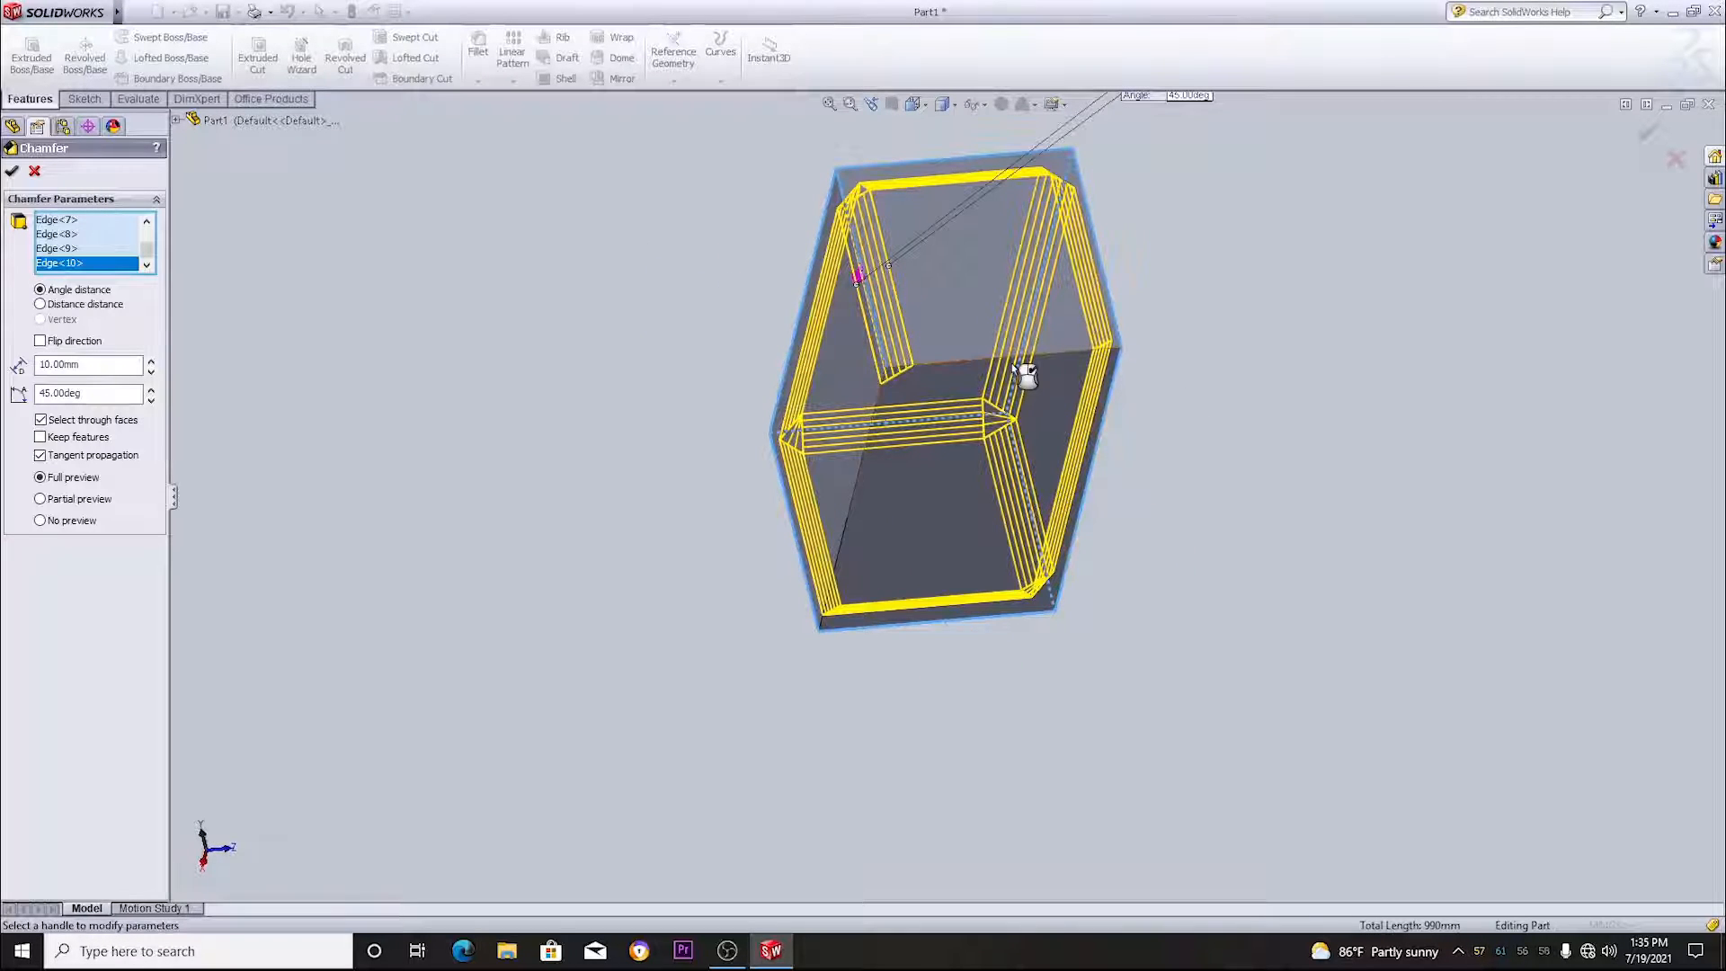
pyautogui.click(1019, 365)
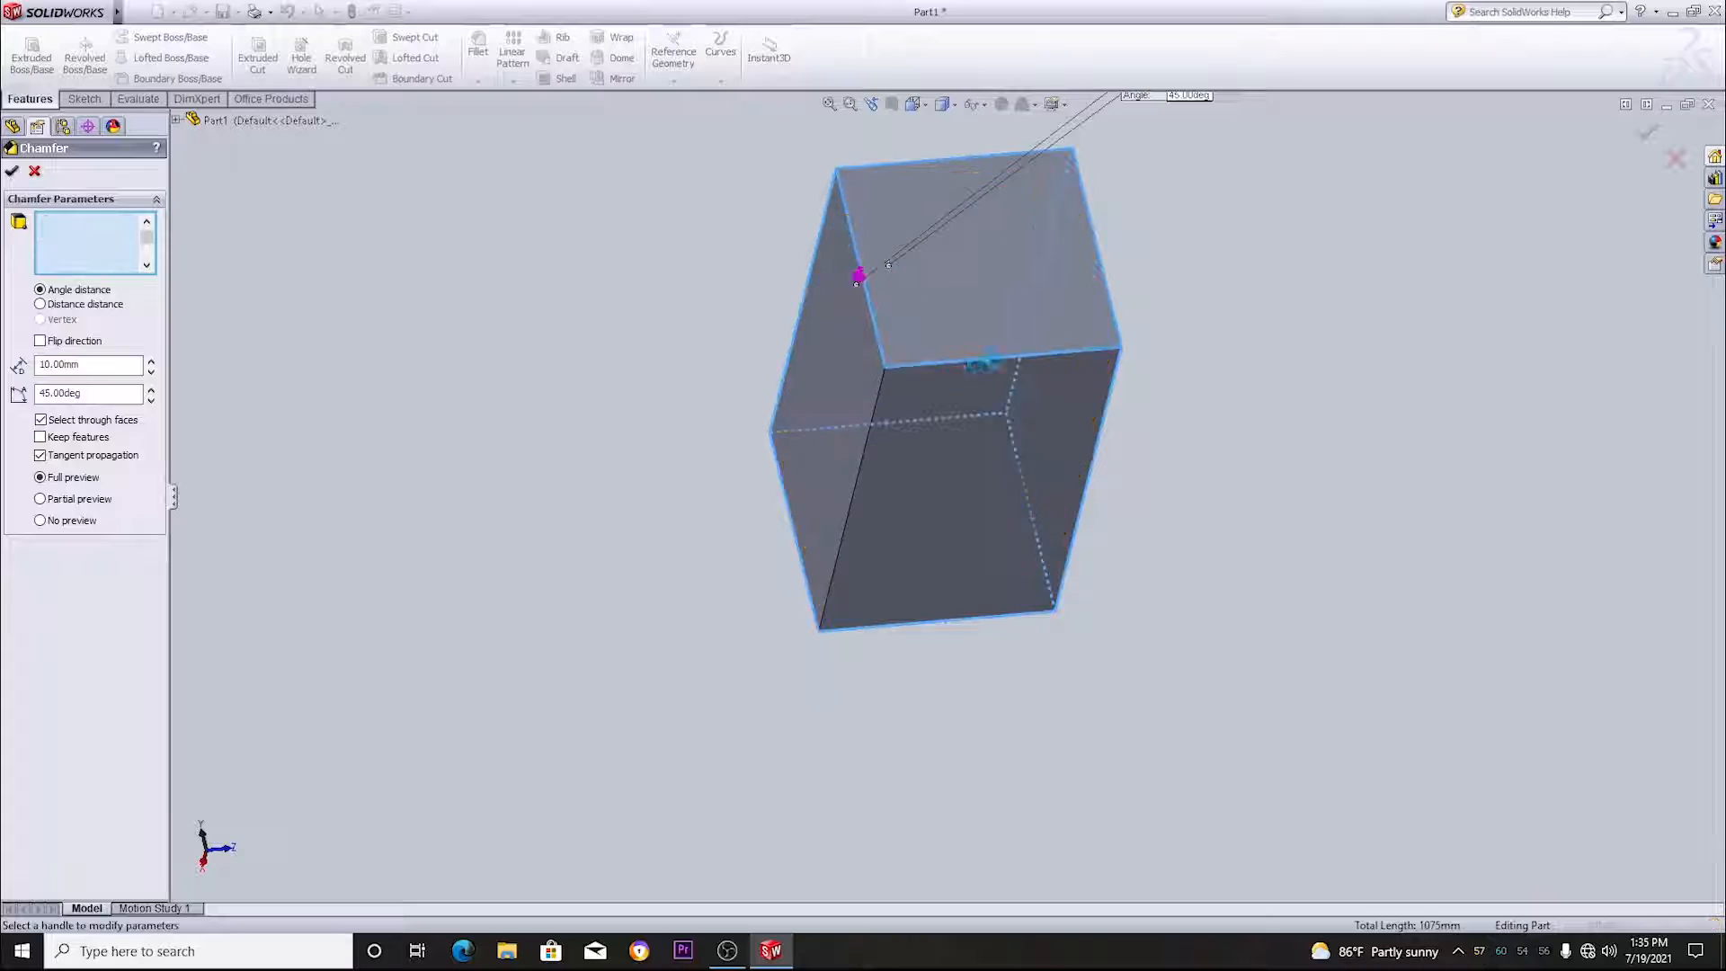
pyautogui.click(878, 460)
pyautogui.moveTo(1172, 423); pyautogui.dragTo(1070, 716, button='middle')
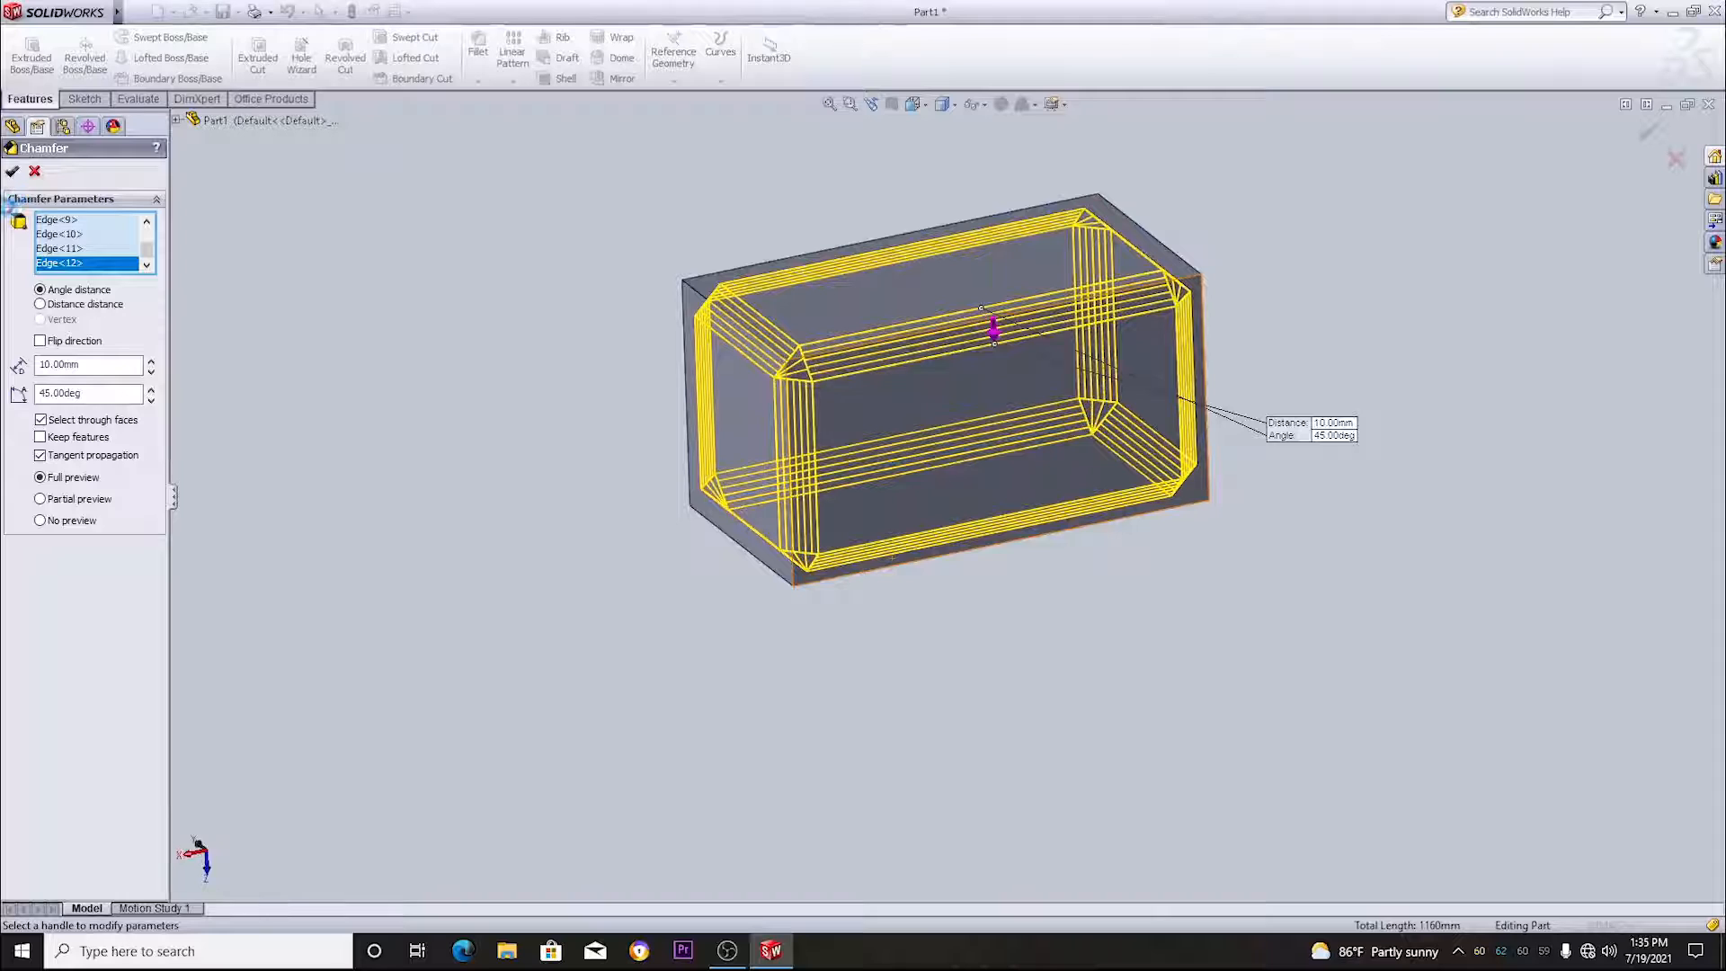
pyautogui.click(12, 171)
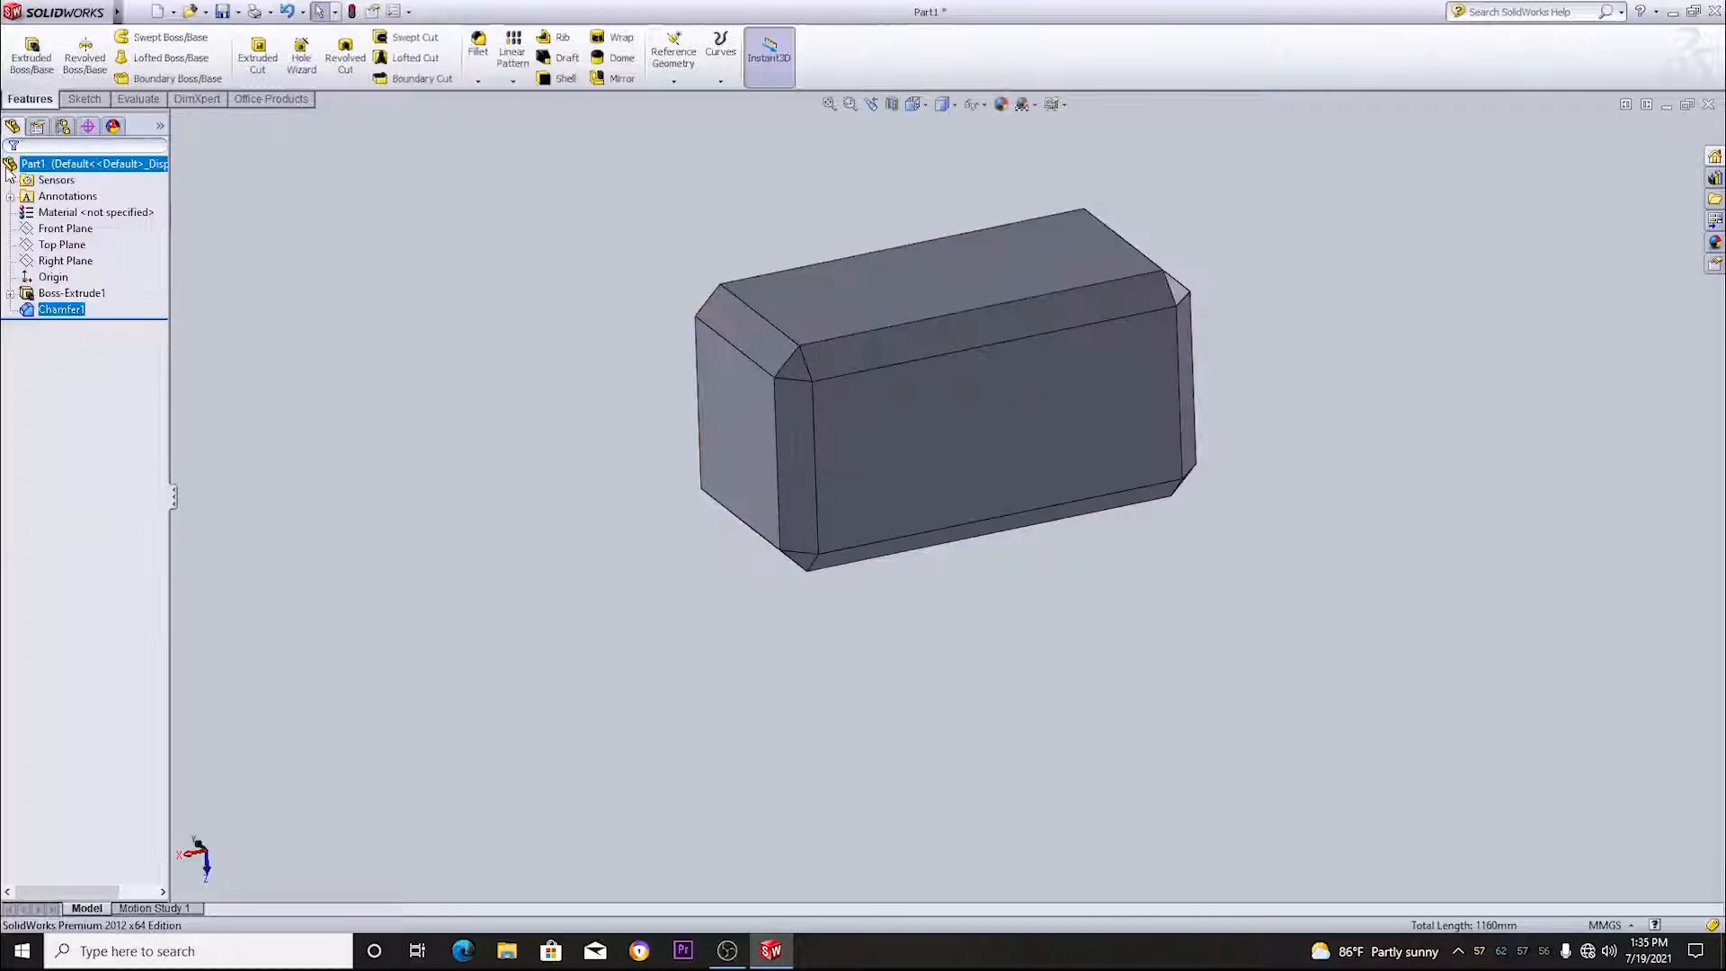
pyautogui.scroll(-3, 1098, 592)
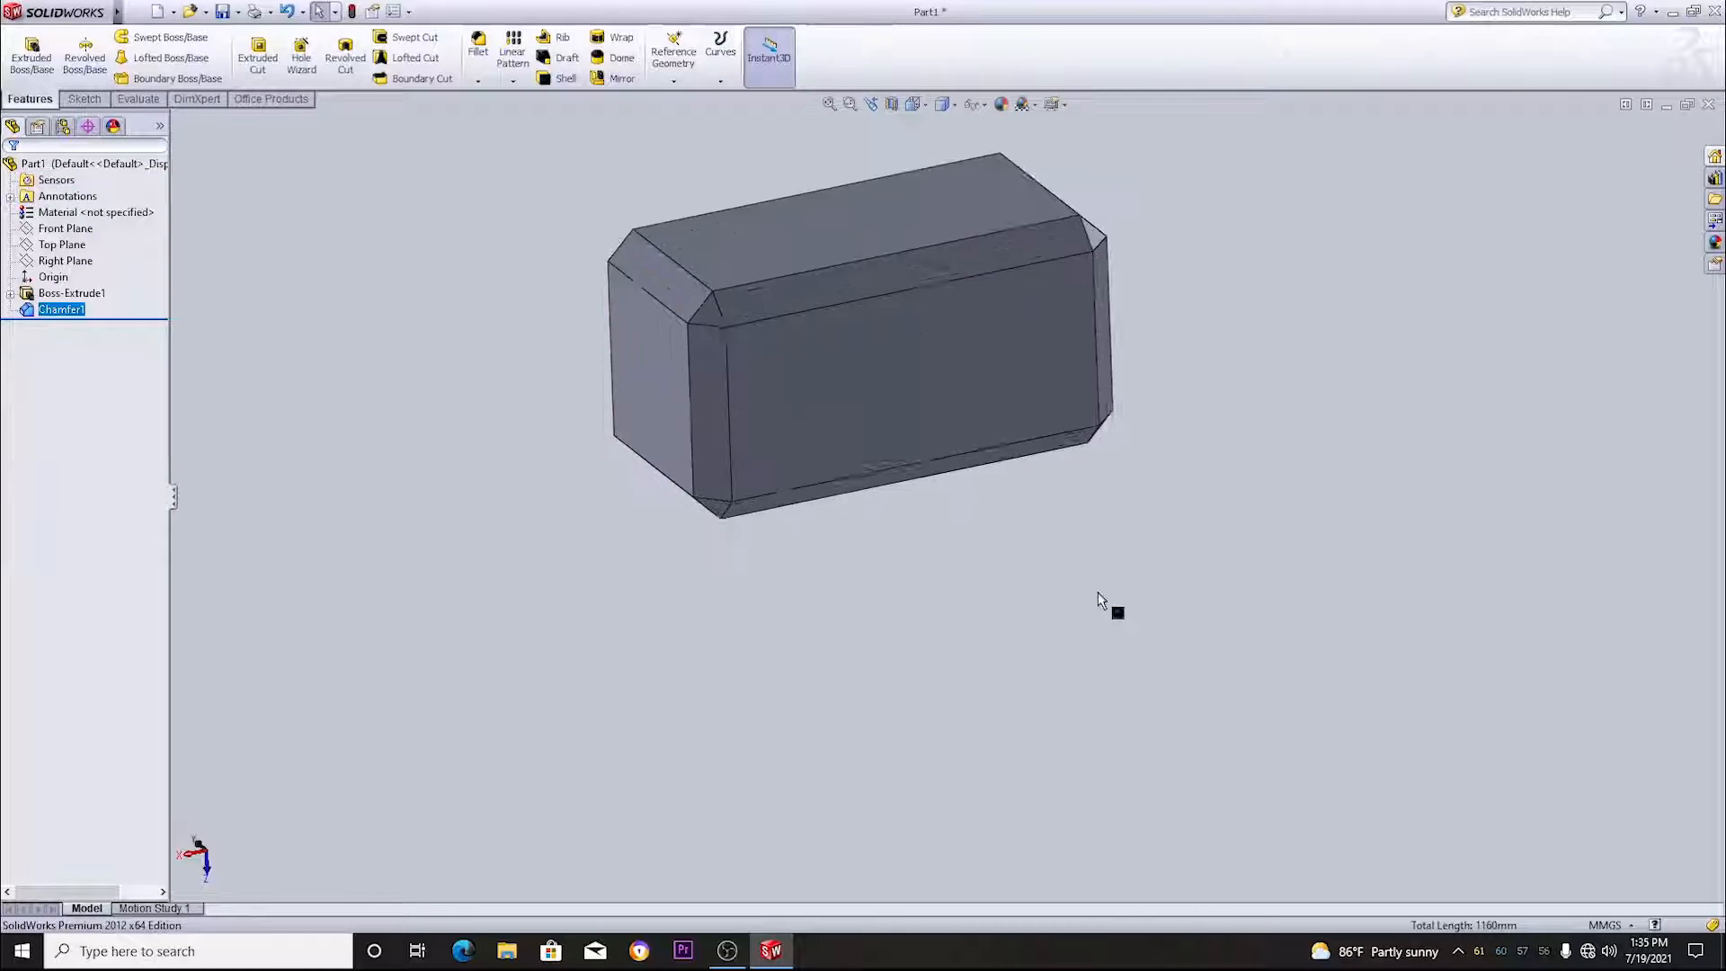
pyautogui.scroll(3, 1098, 592)
pyautogui.scroll(-1, 803, 260)
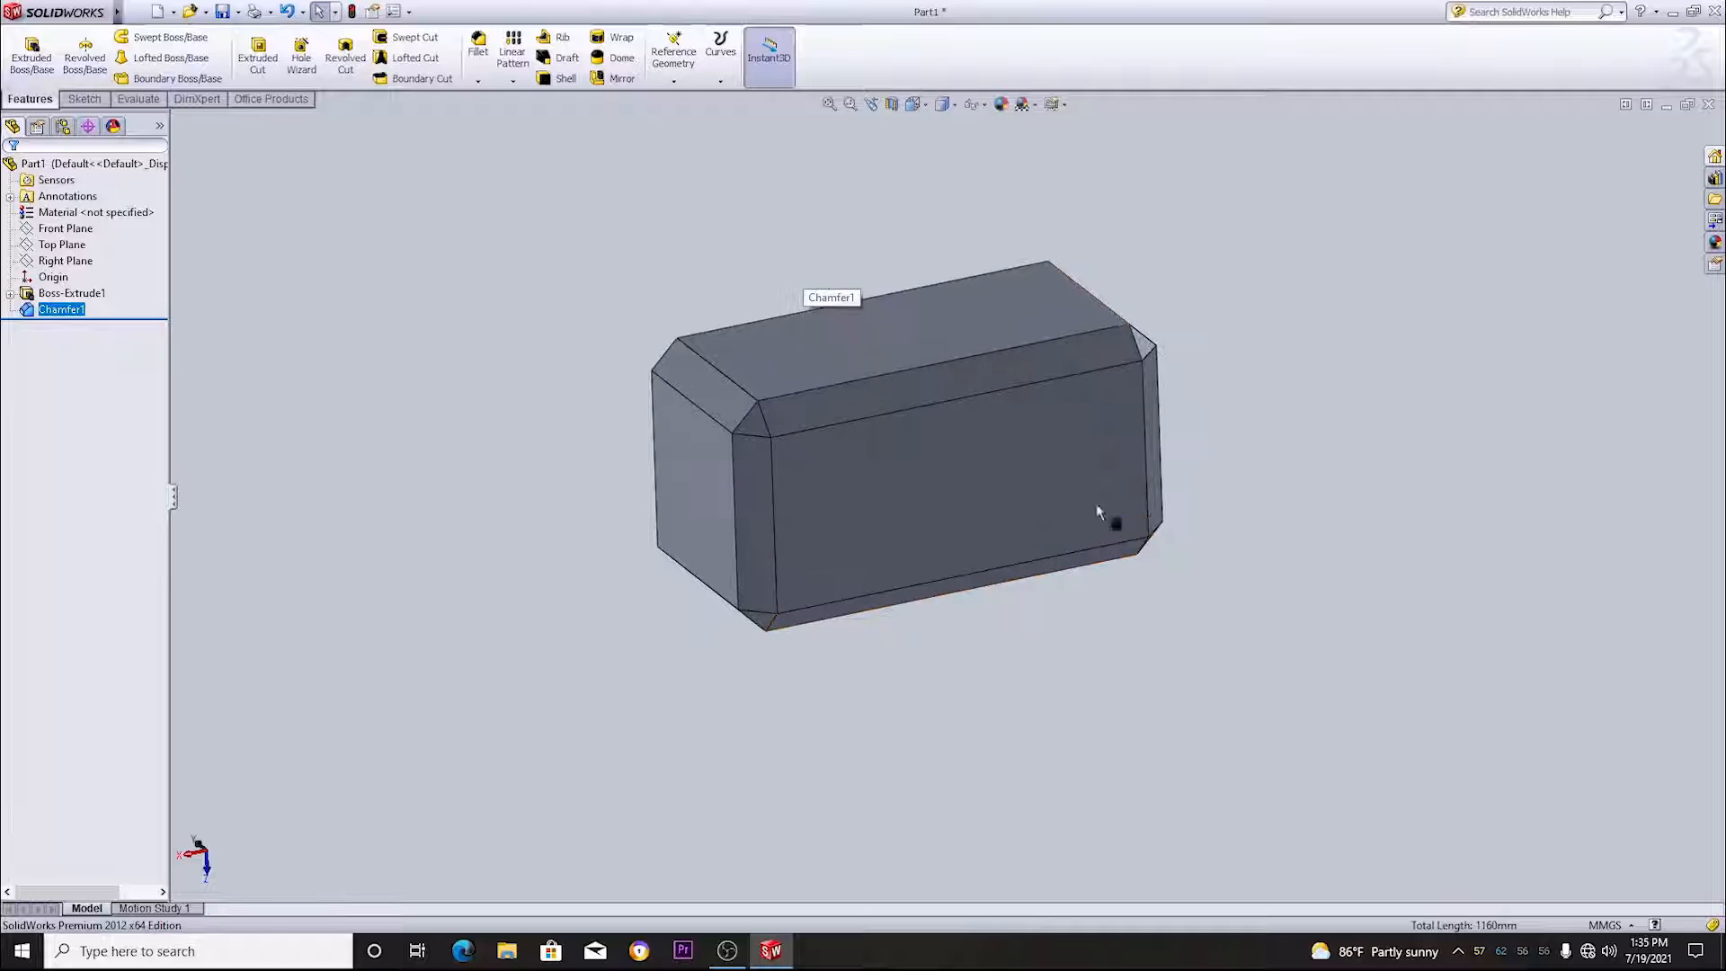
pyautogui.moveTo(1367, 605); pyautogui.dragTo(1107, 452, button='middle')
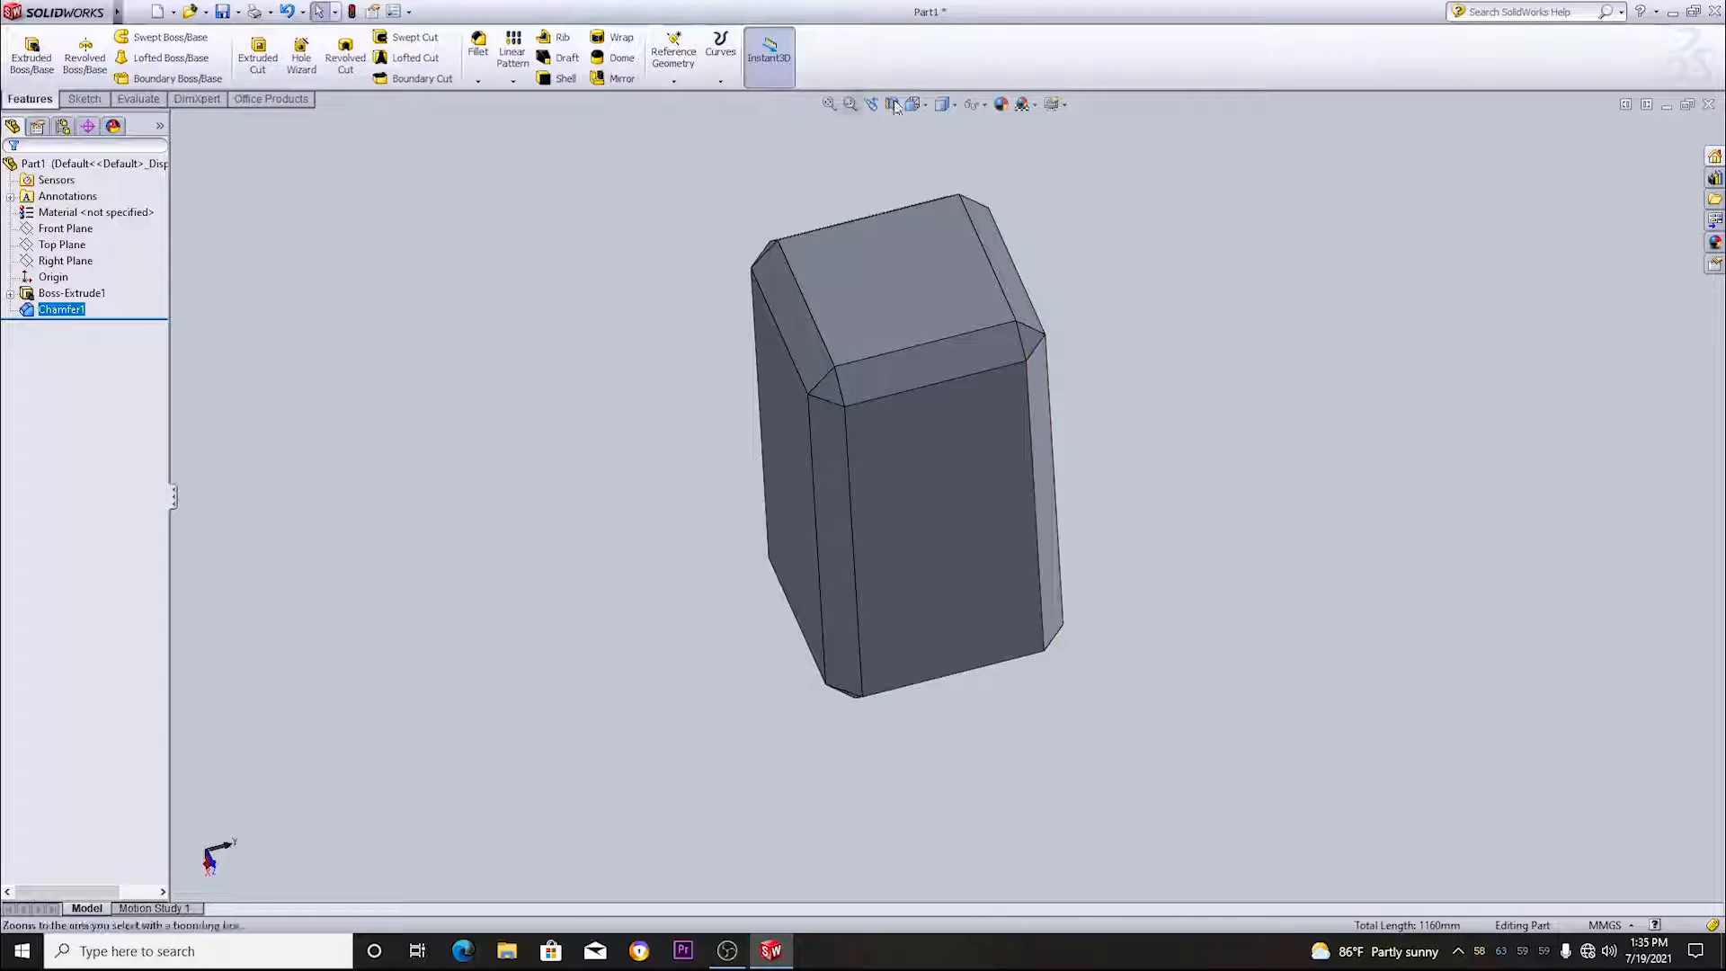
# - Sketch a center rectangle about 37 by 20 mm on the chamfered block's top face, centred on the origin
pyautogui.click(922, 105)
pyautogui.click(933, 130)
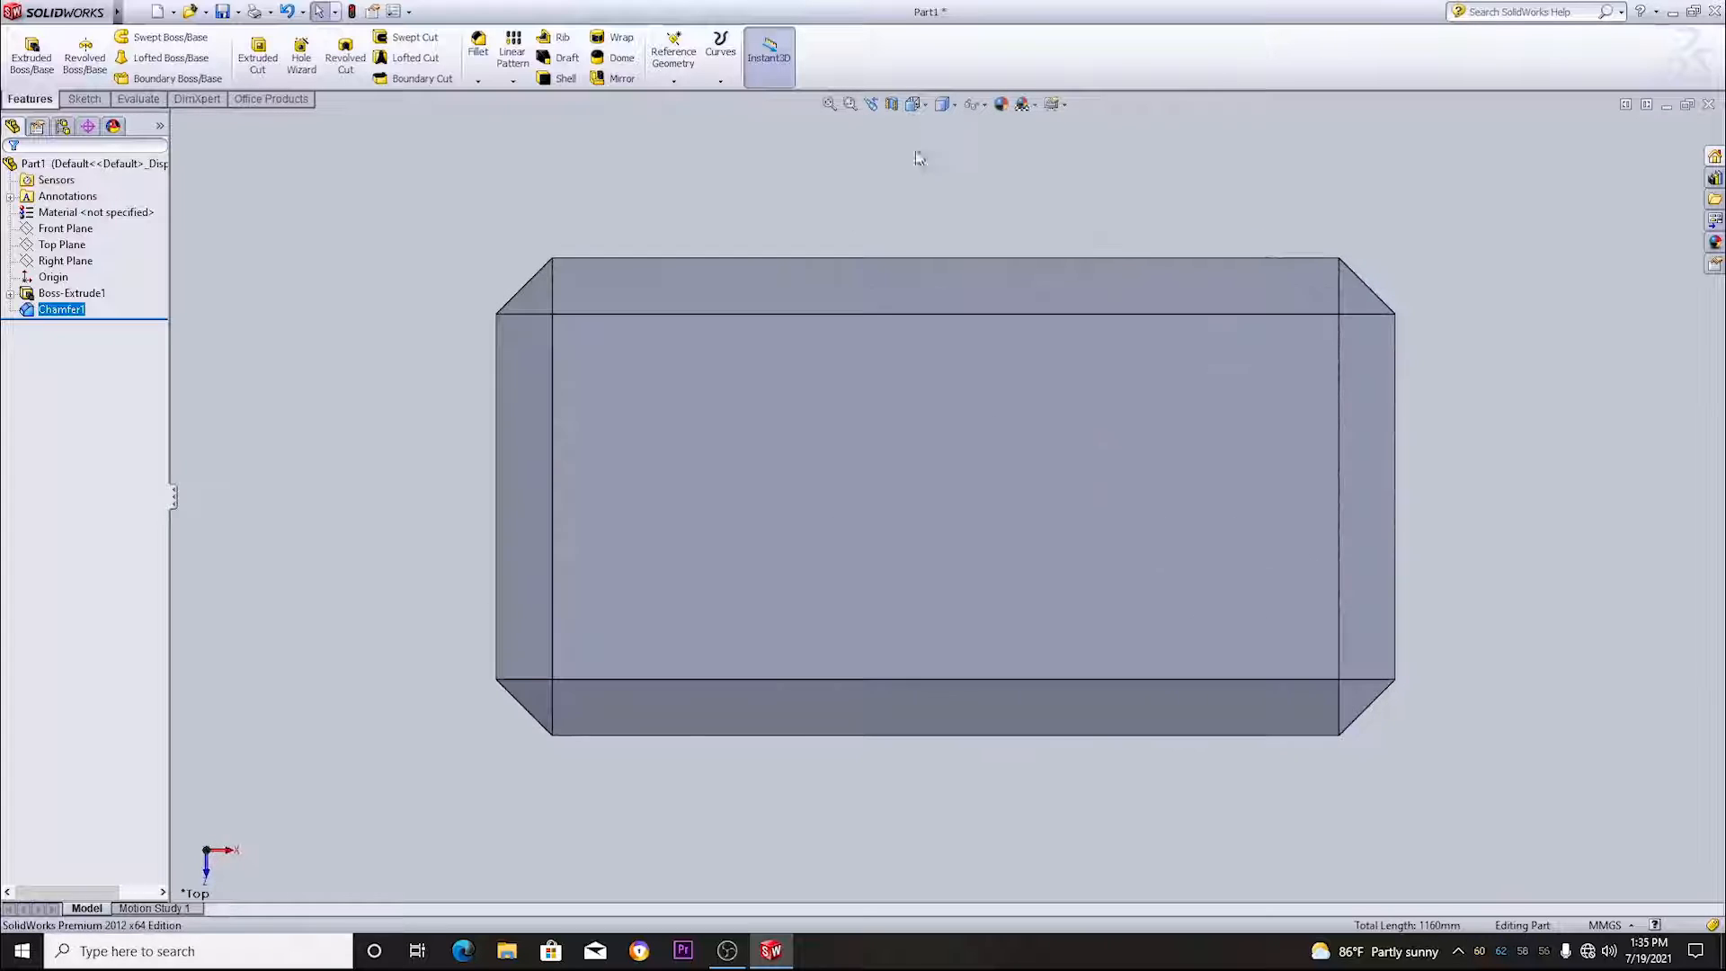
pyautogui.click(944, 465)
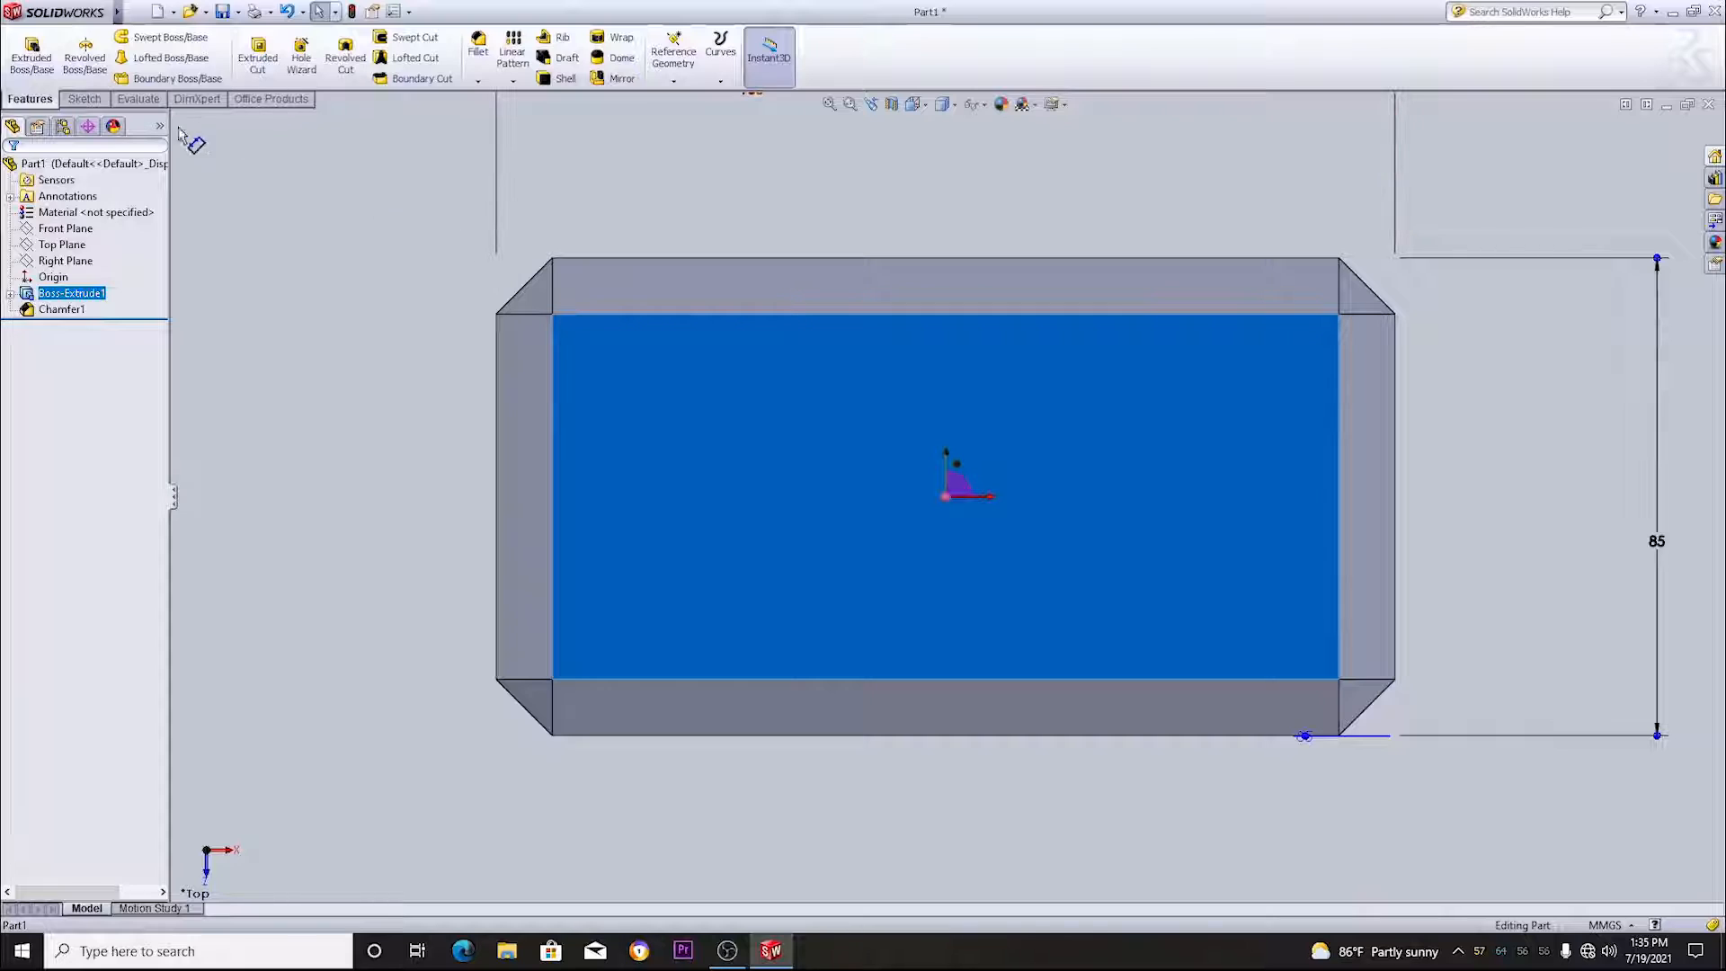
pyautogui.click(86, 100)
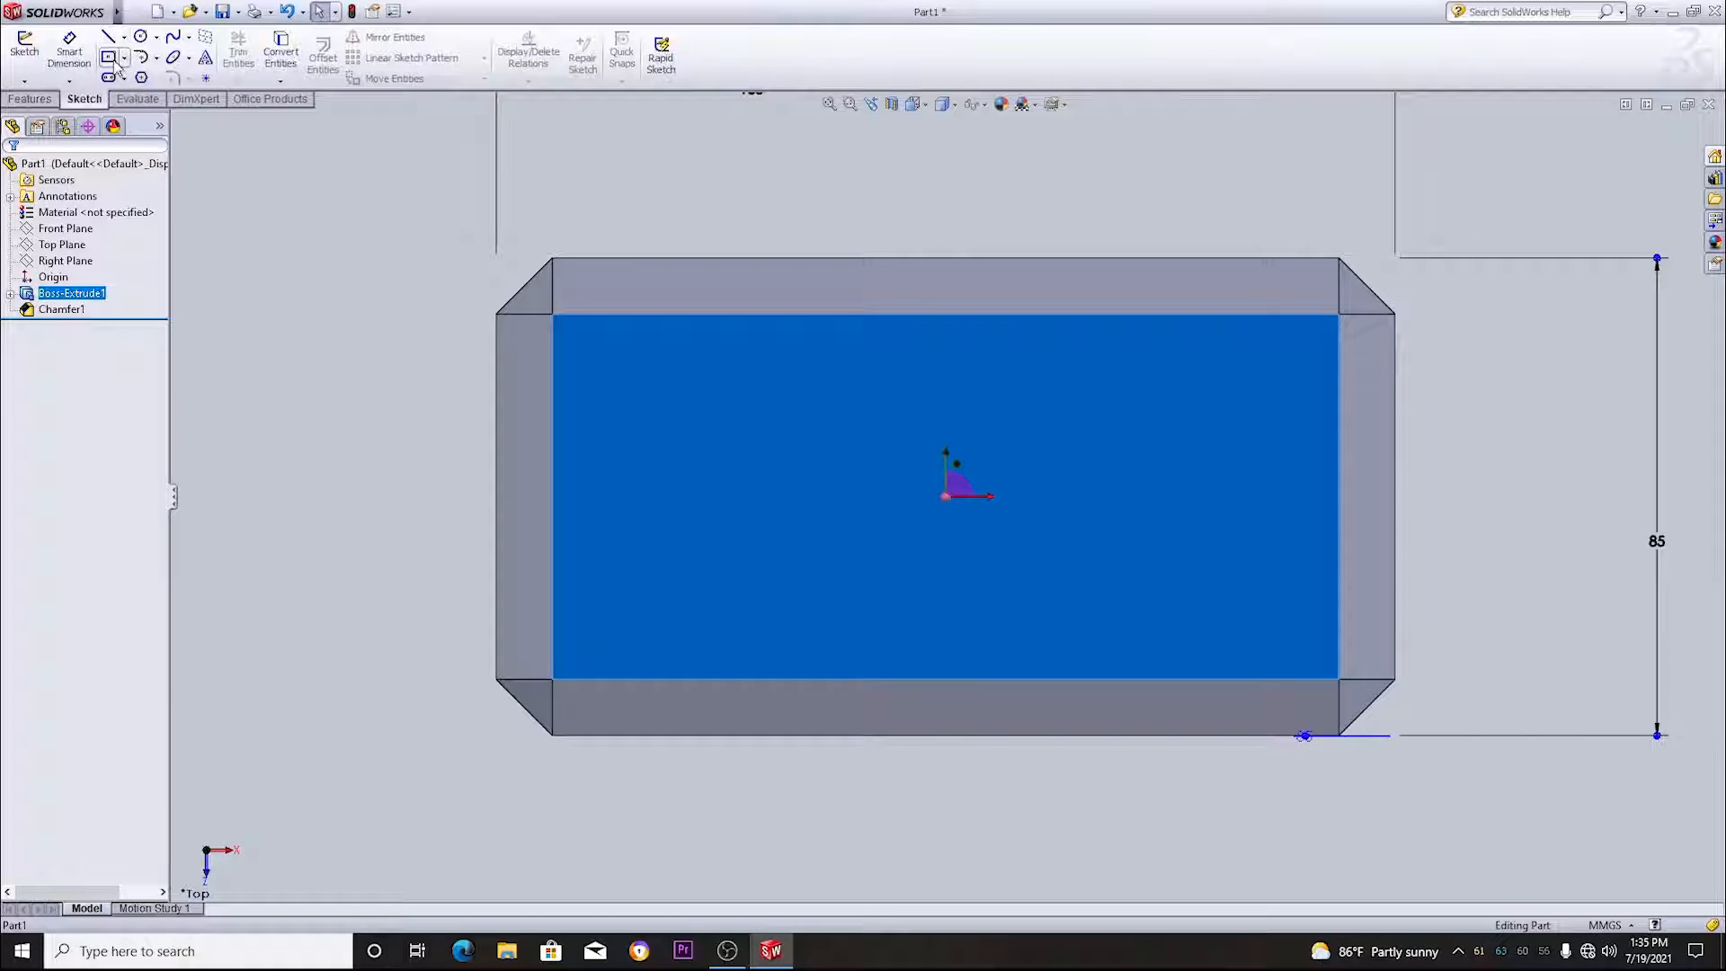
pyautogui.click(108, 57)
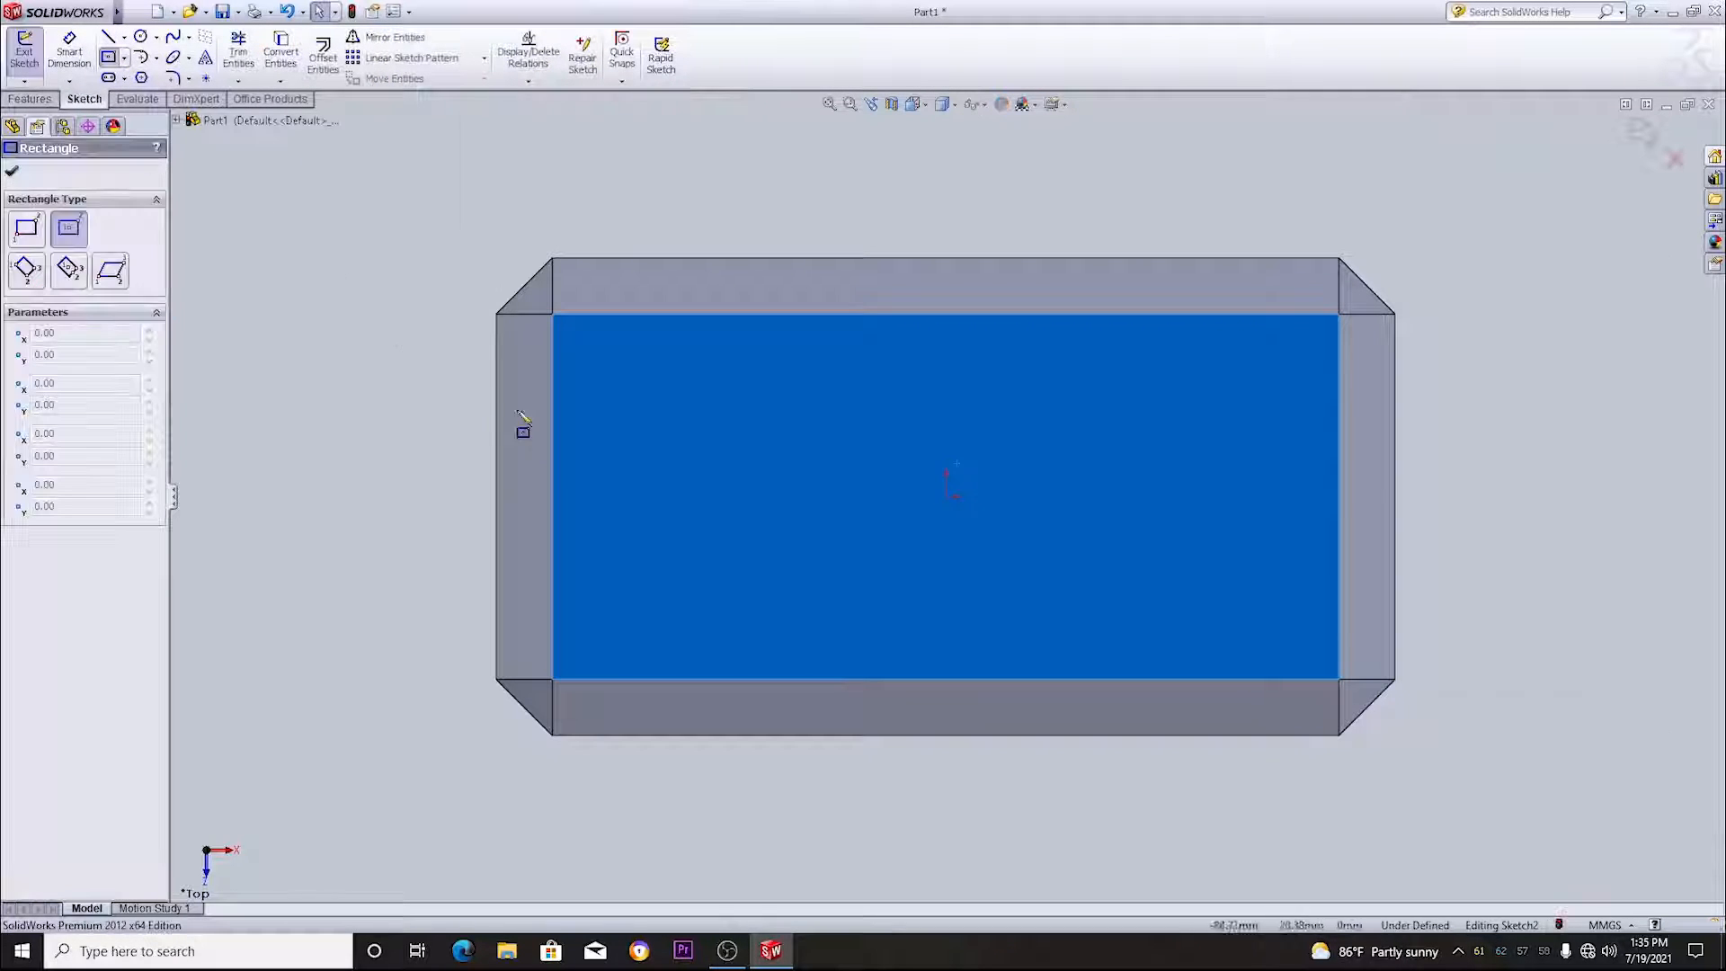
pyautogui.click(946, 497)
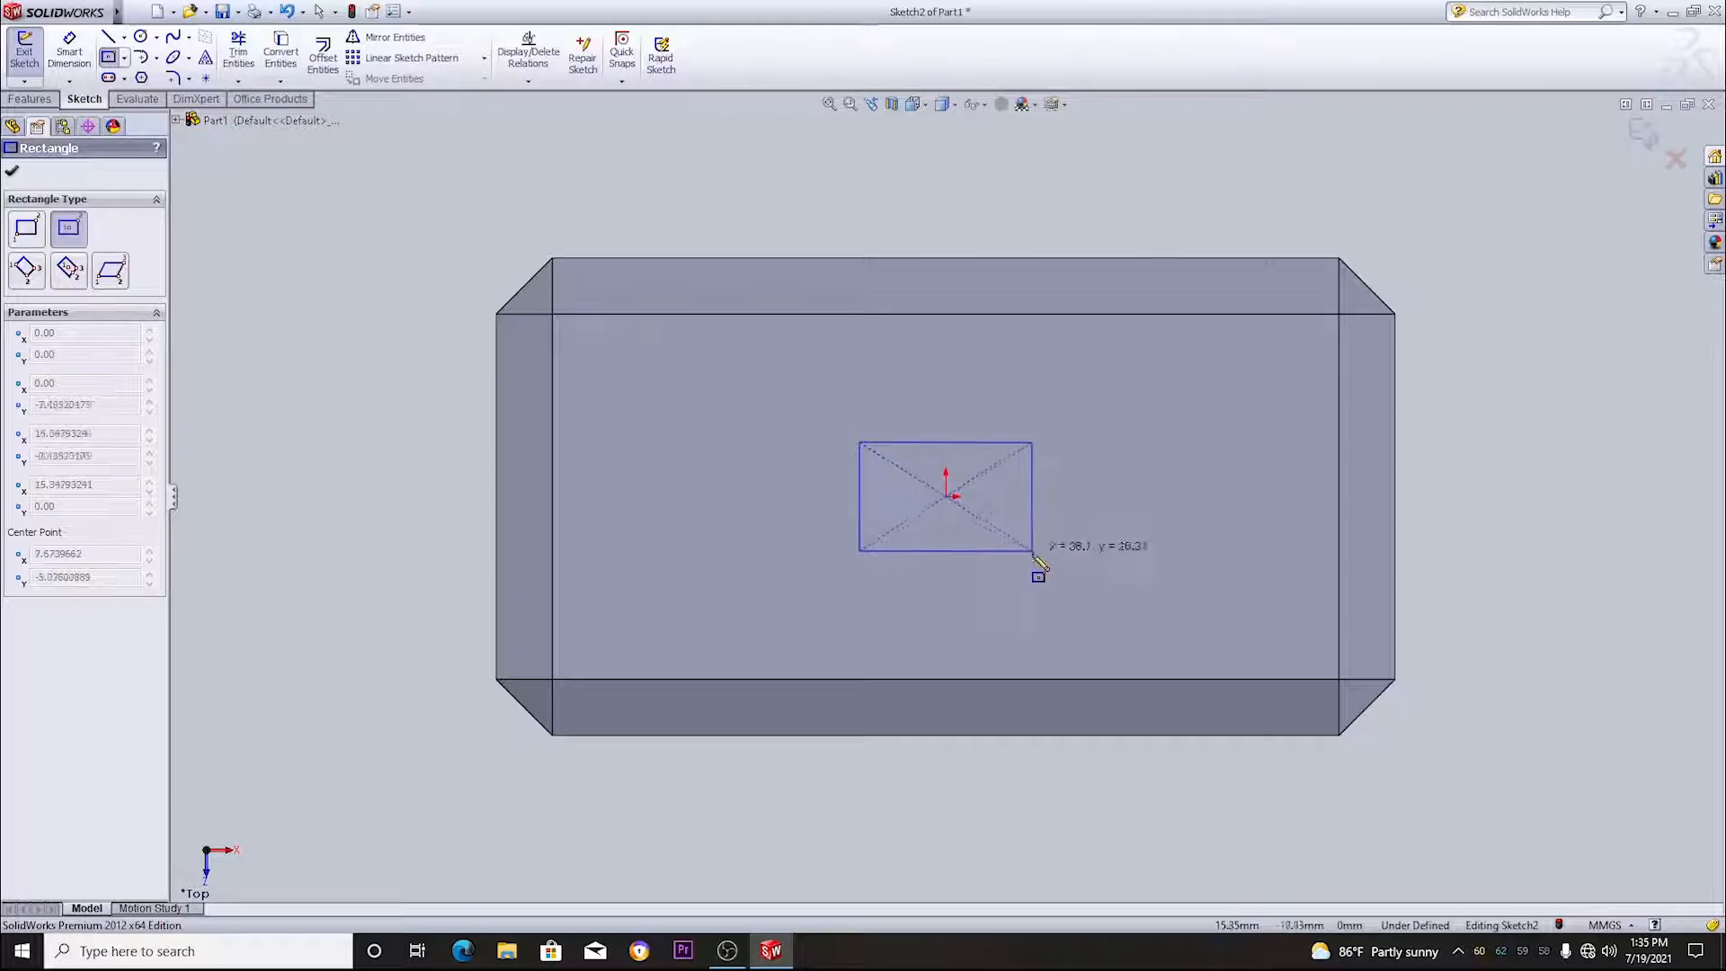
pyautogui.click(1050, 551)
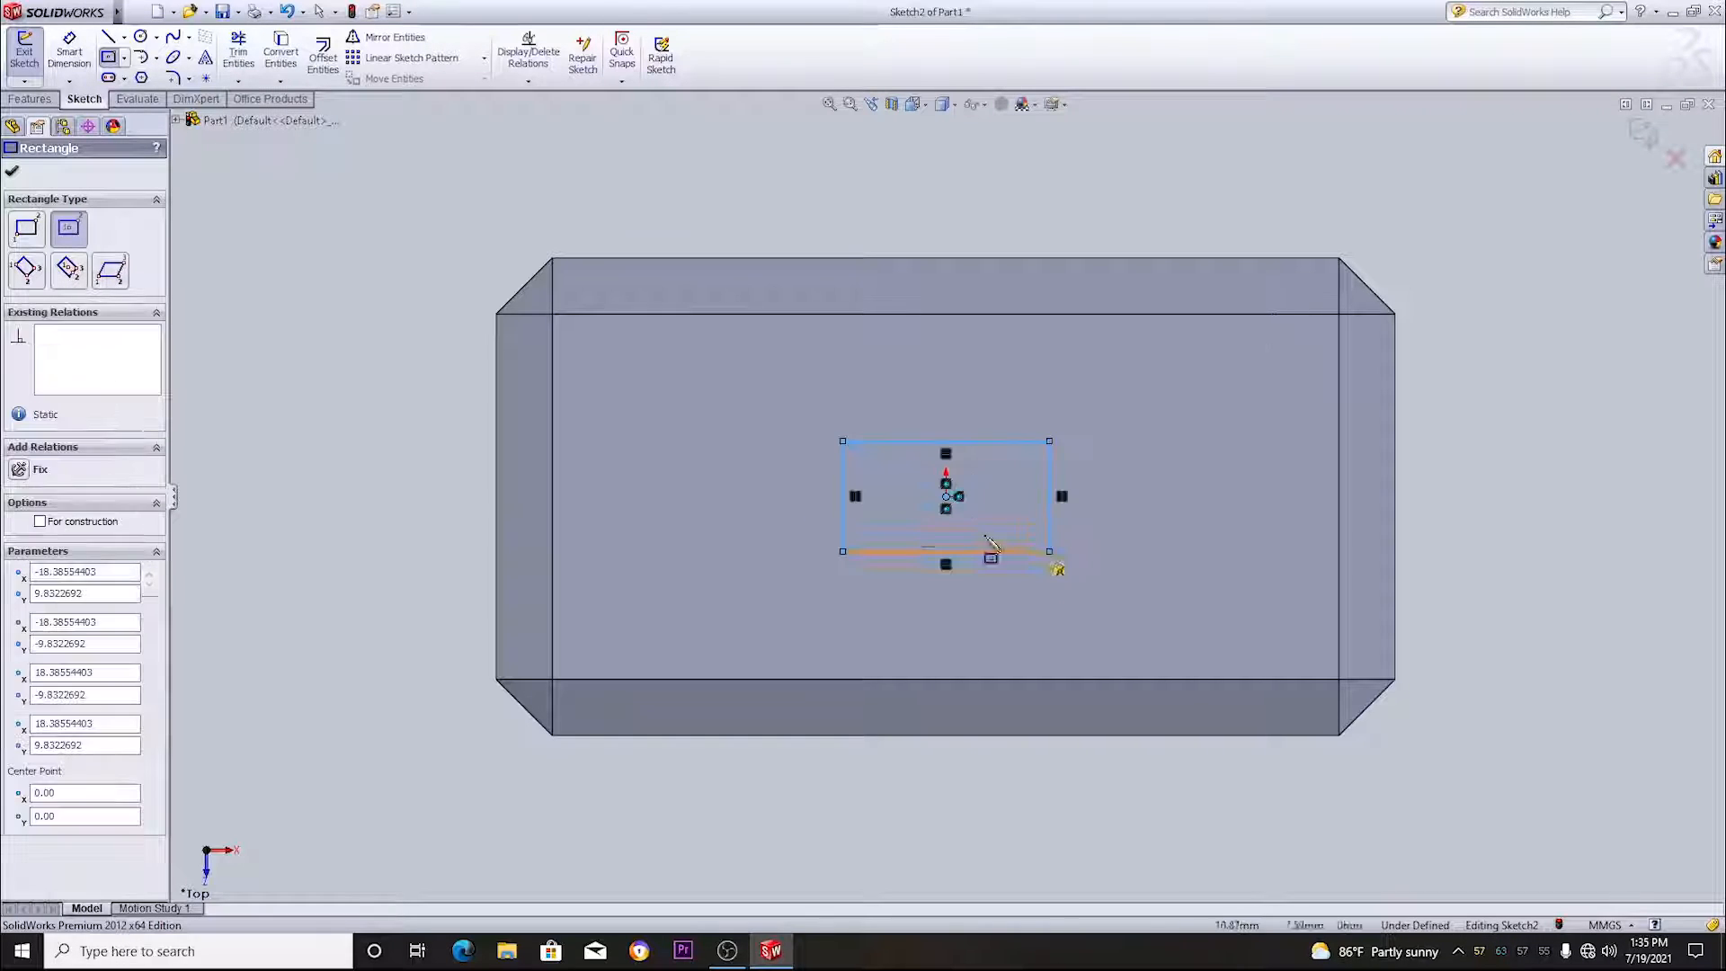
pyautogui.click(12, 172)
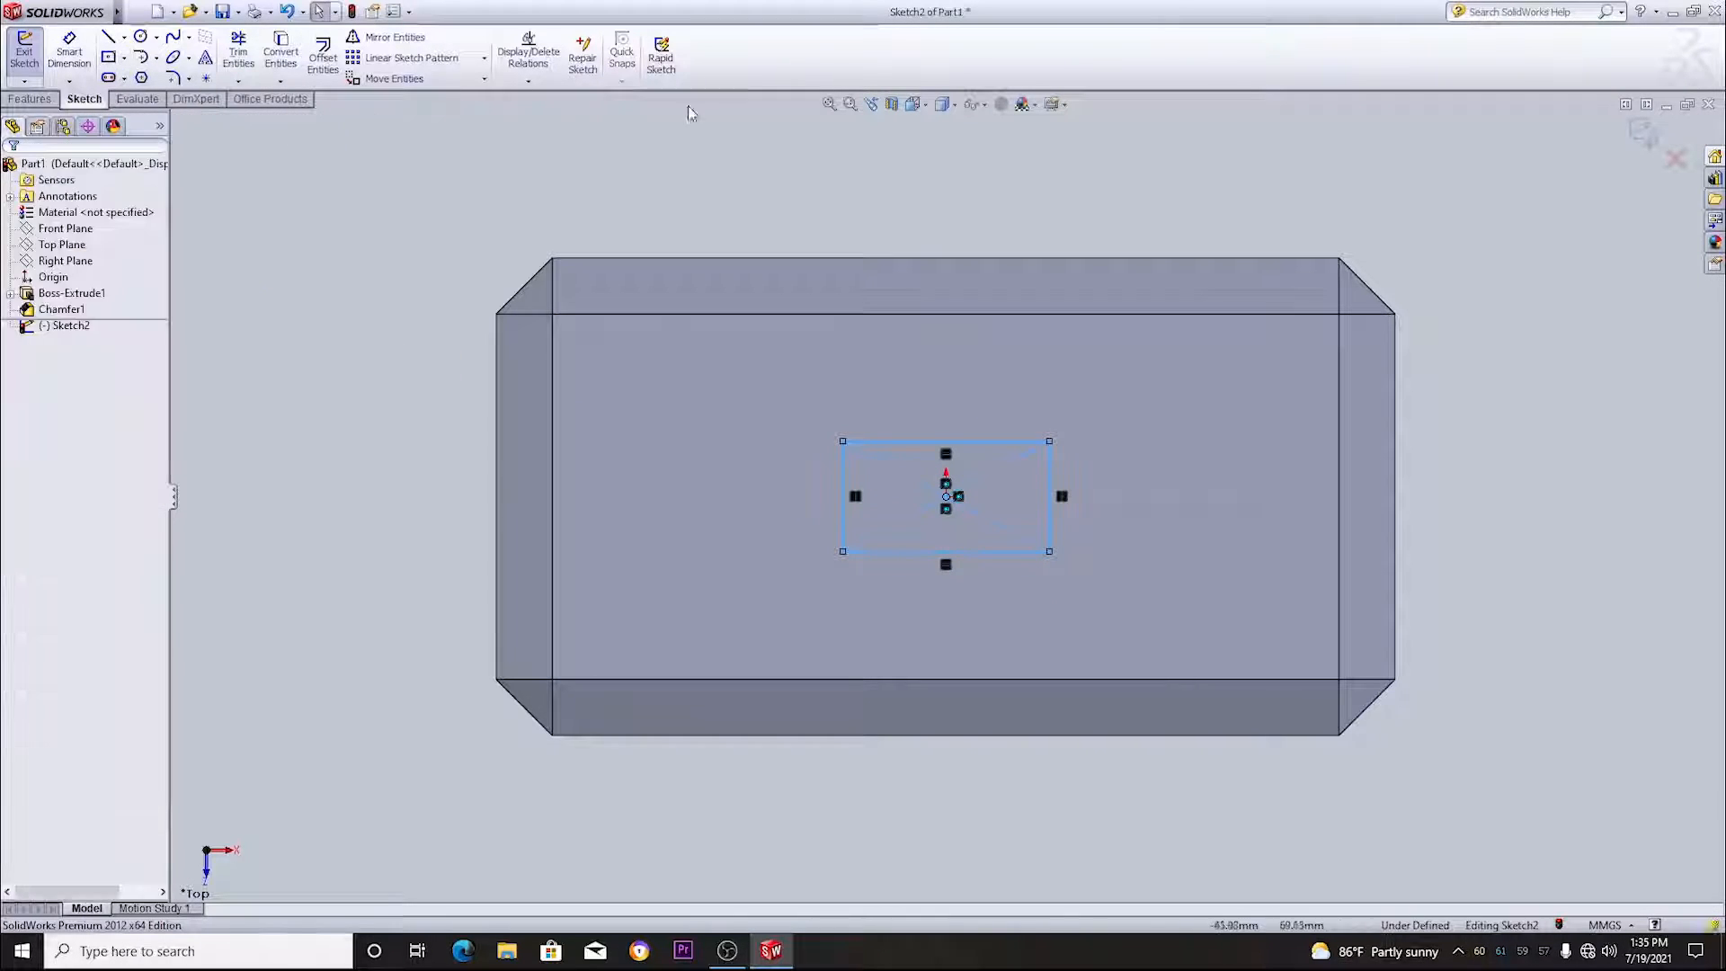
# - Dimension the rectangle to 35 mm wide and 20 mm high and finish the sketch
pyautogui.rightClick(751, 202)
pyautogui.click(861, 196)
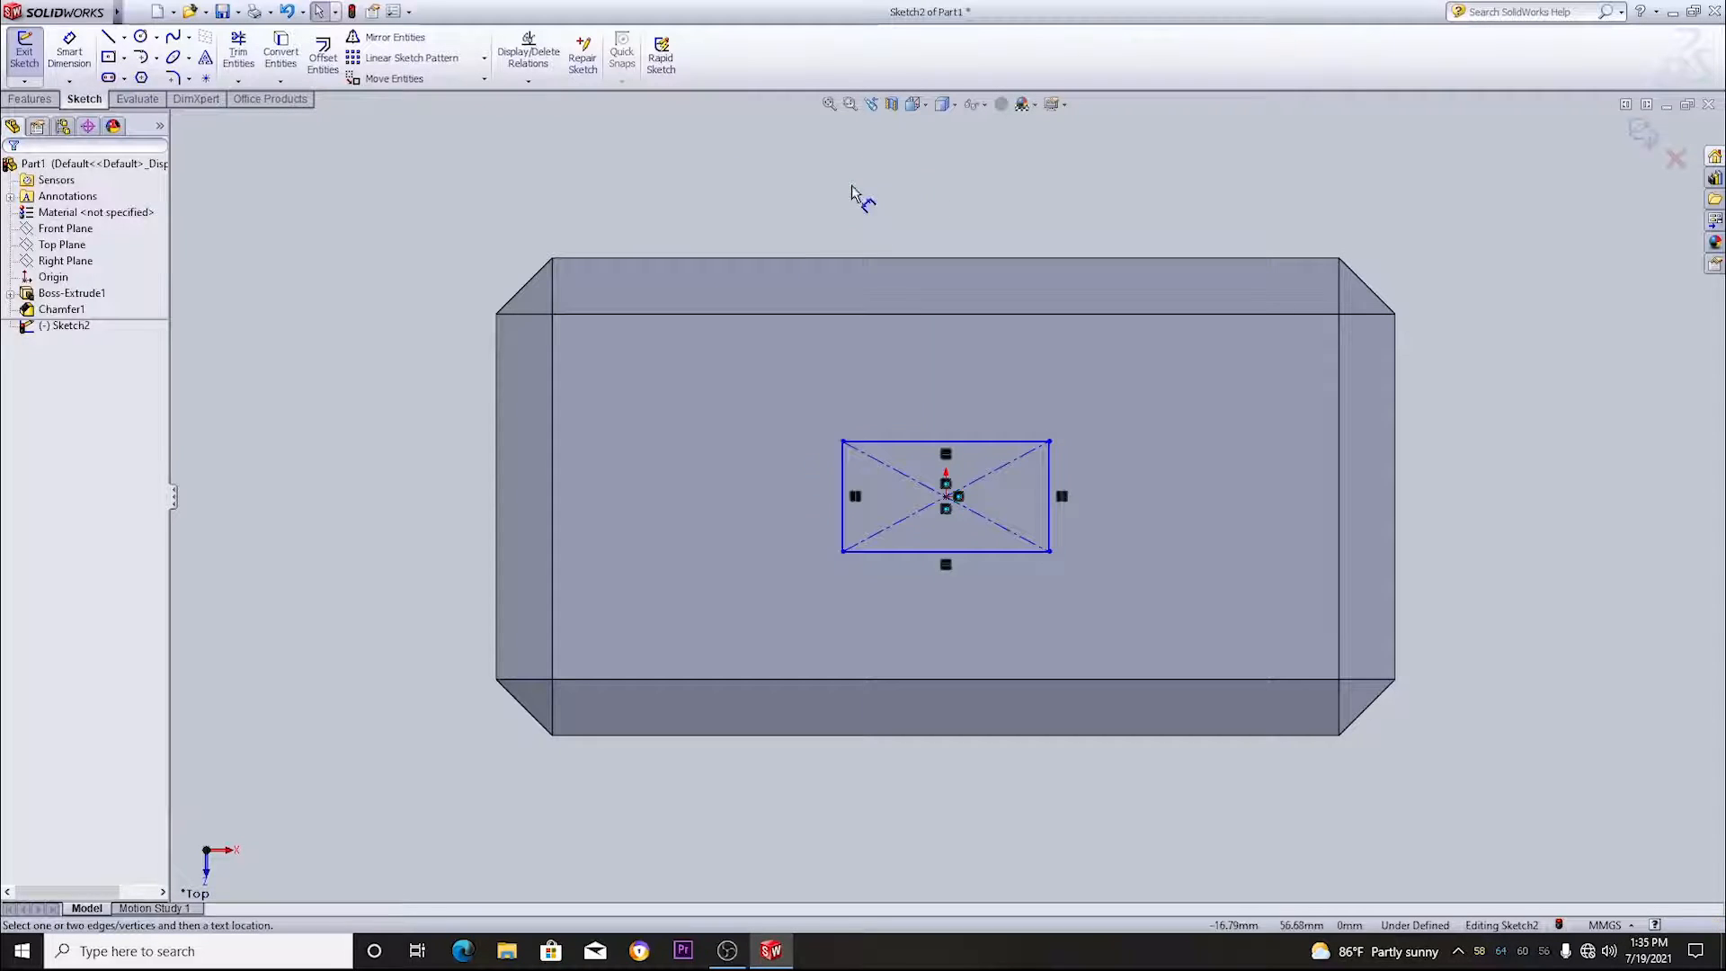
pyautogui.click(949, 446)
pyautogui.click(958, 382)
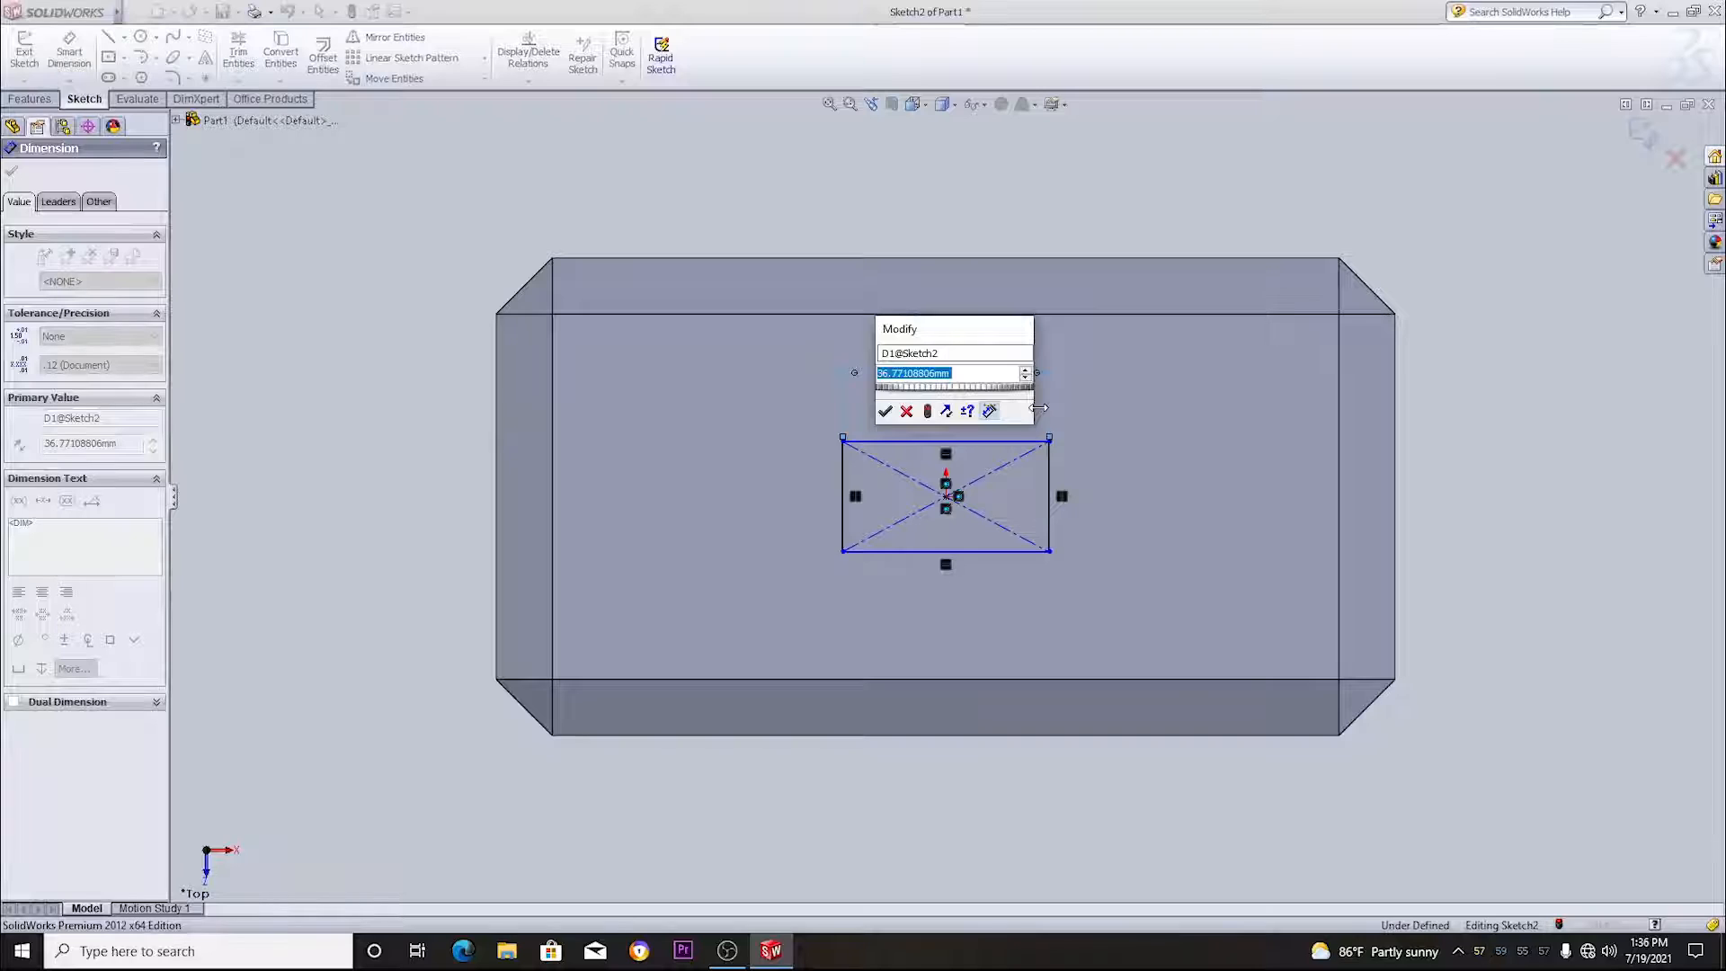
pyautogui.press('Return')
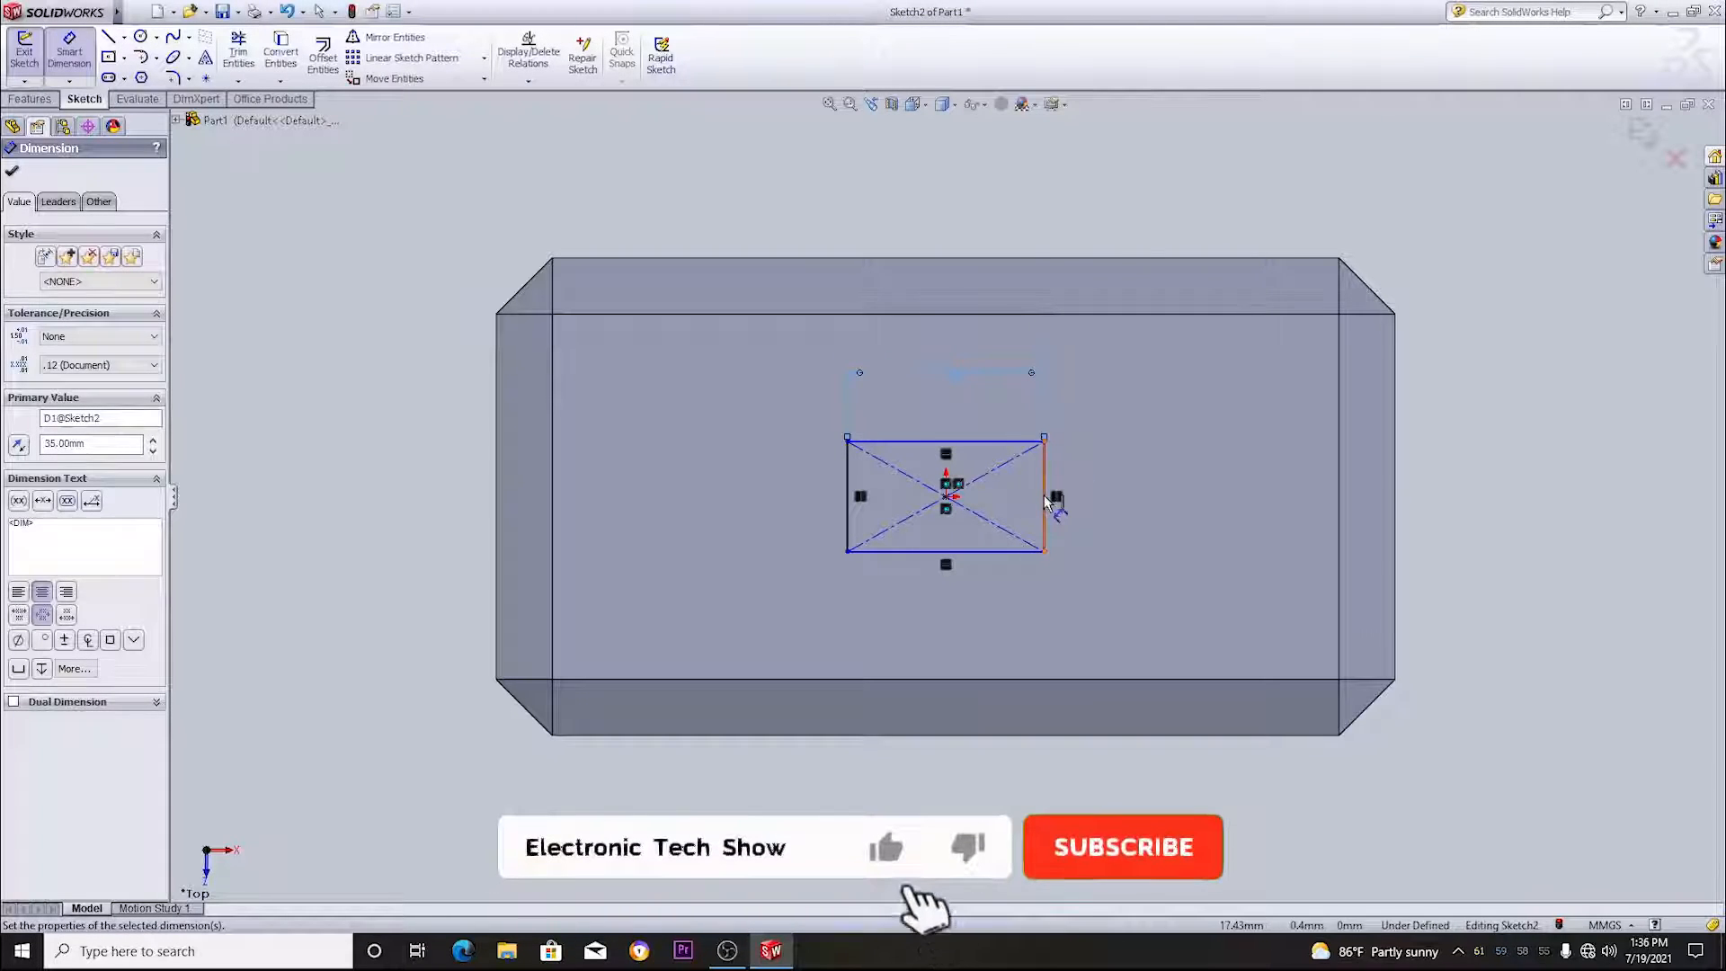
pyautogui.click(1045, 499)
pyautogui.click(1160, 521)
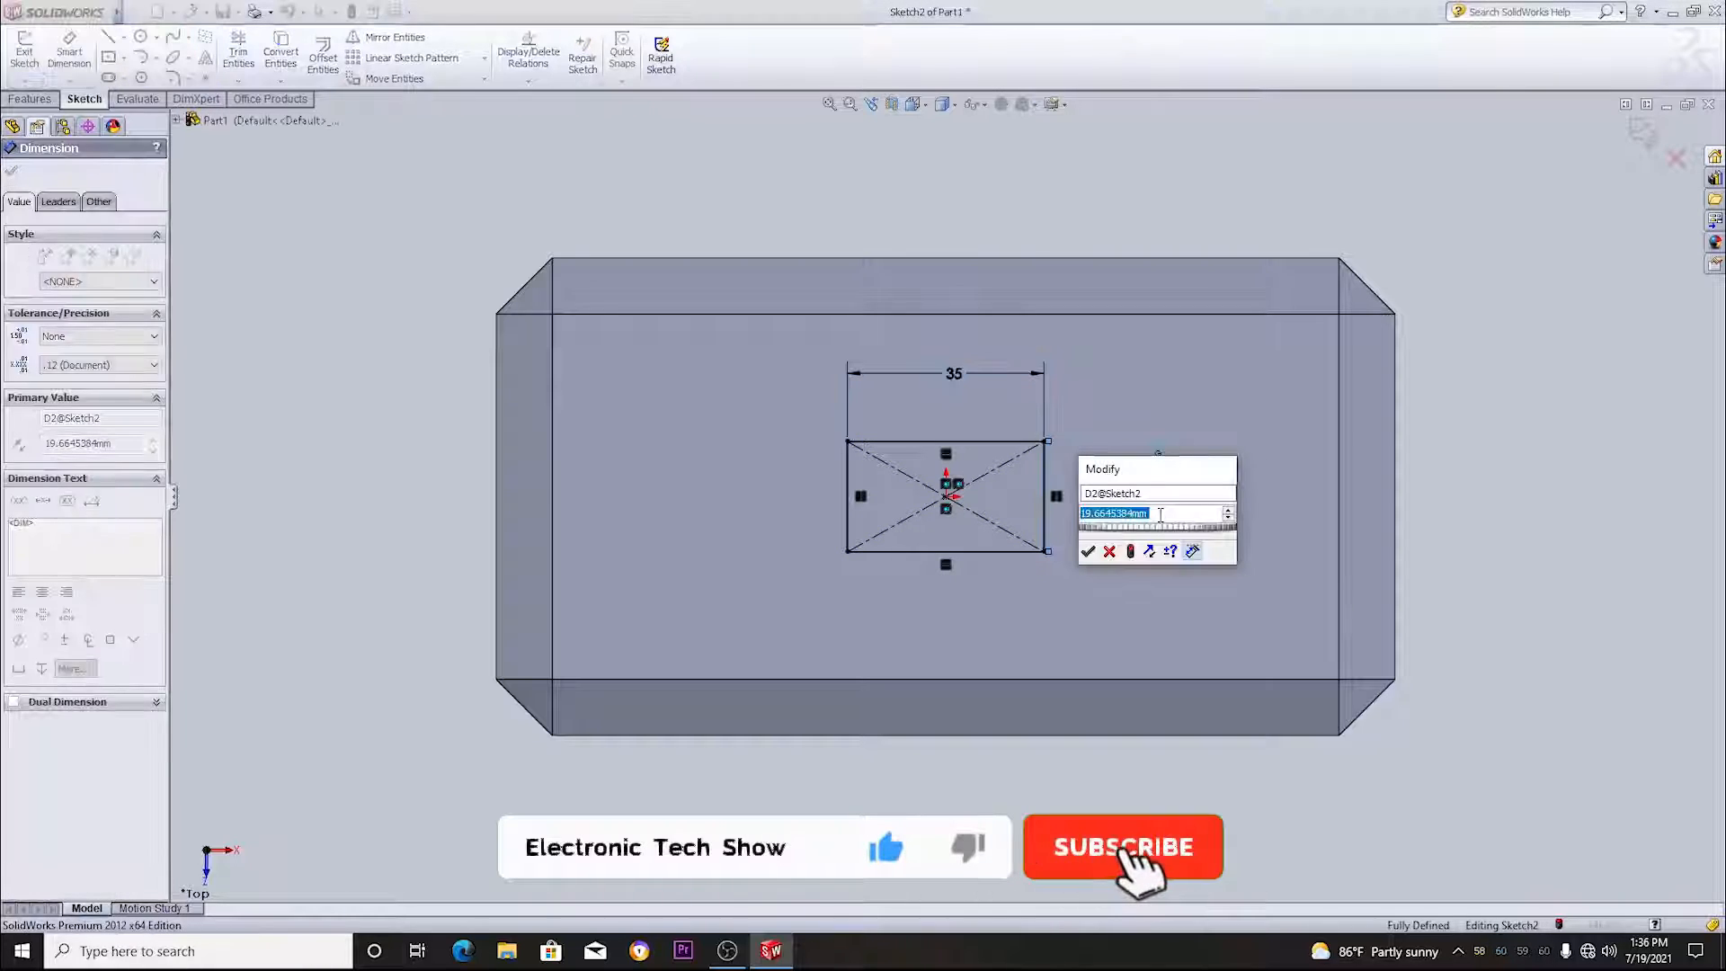
pyautogui.write('20')
pyautogui.press('Return')
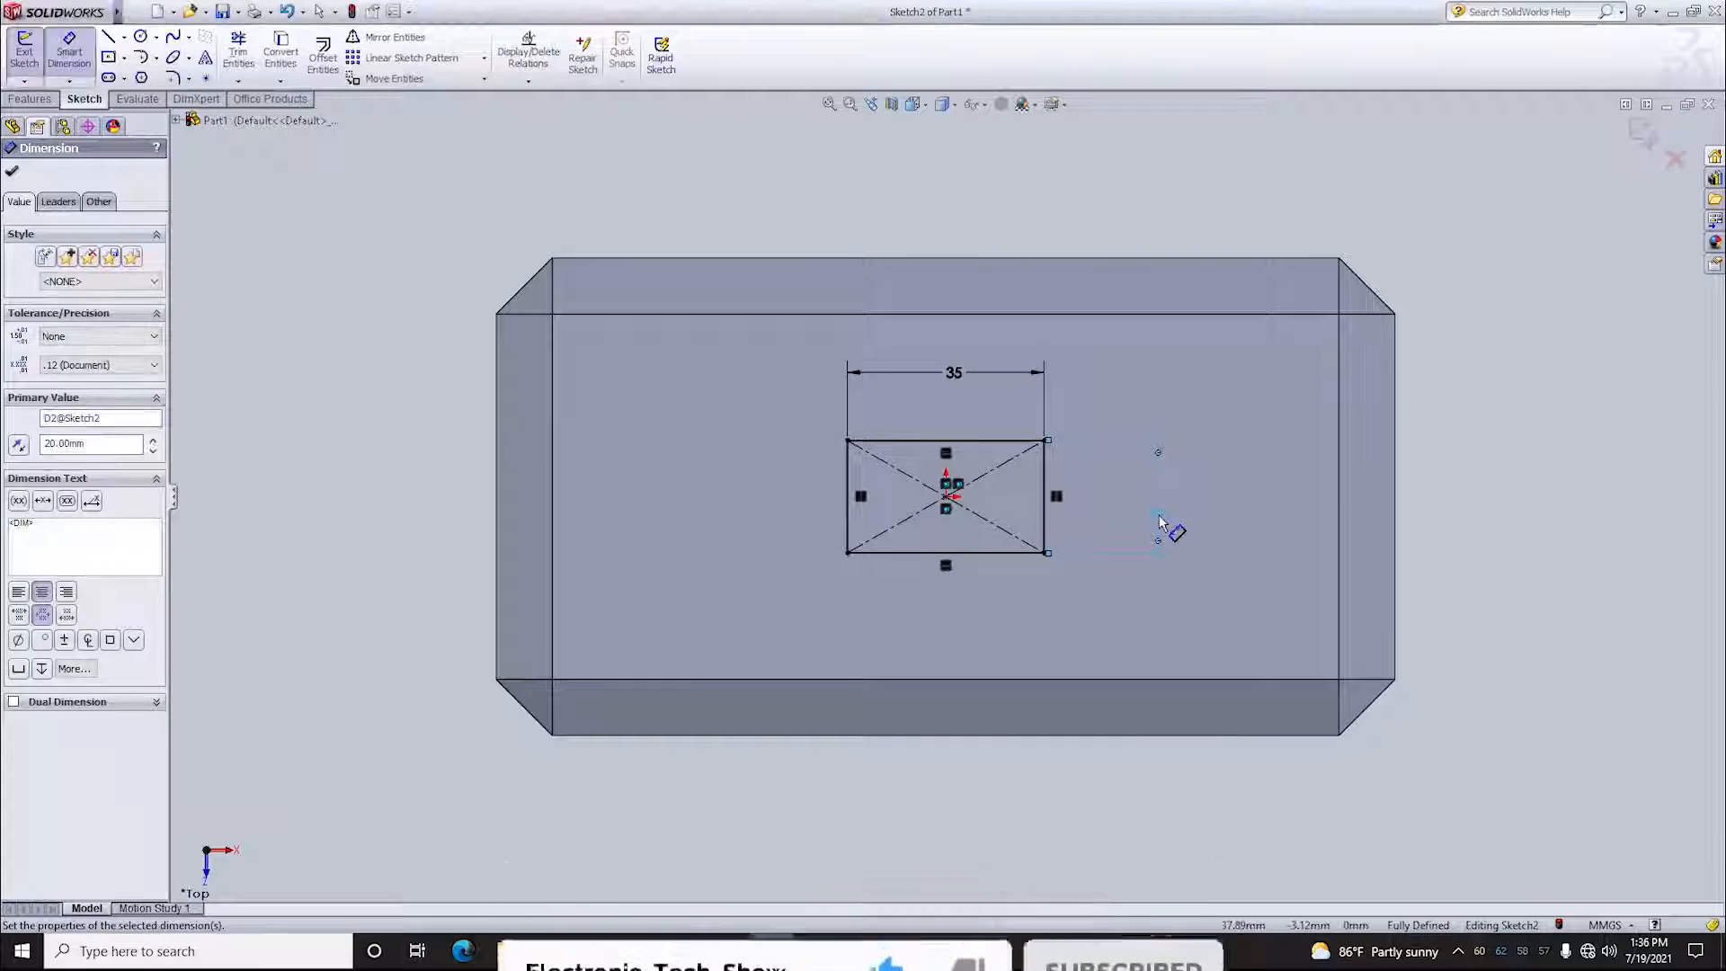
pyautogui.click(13, 172)
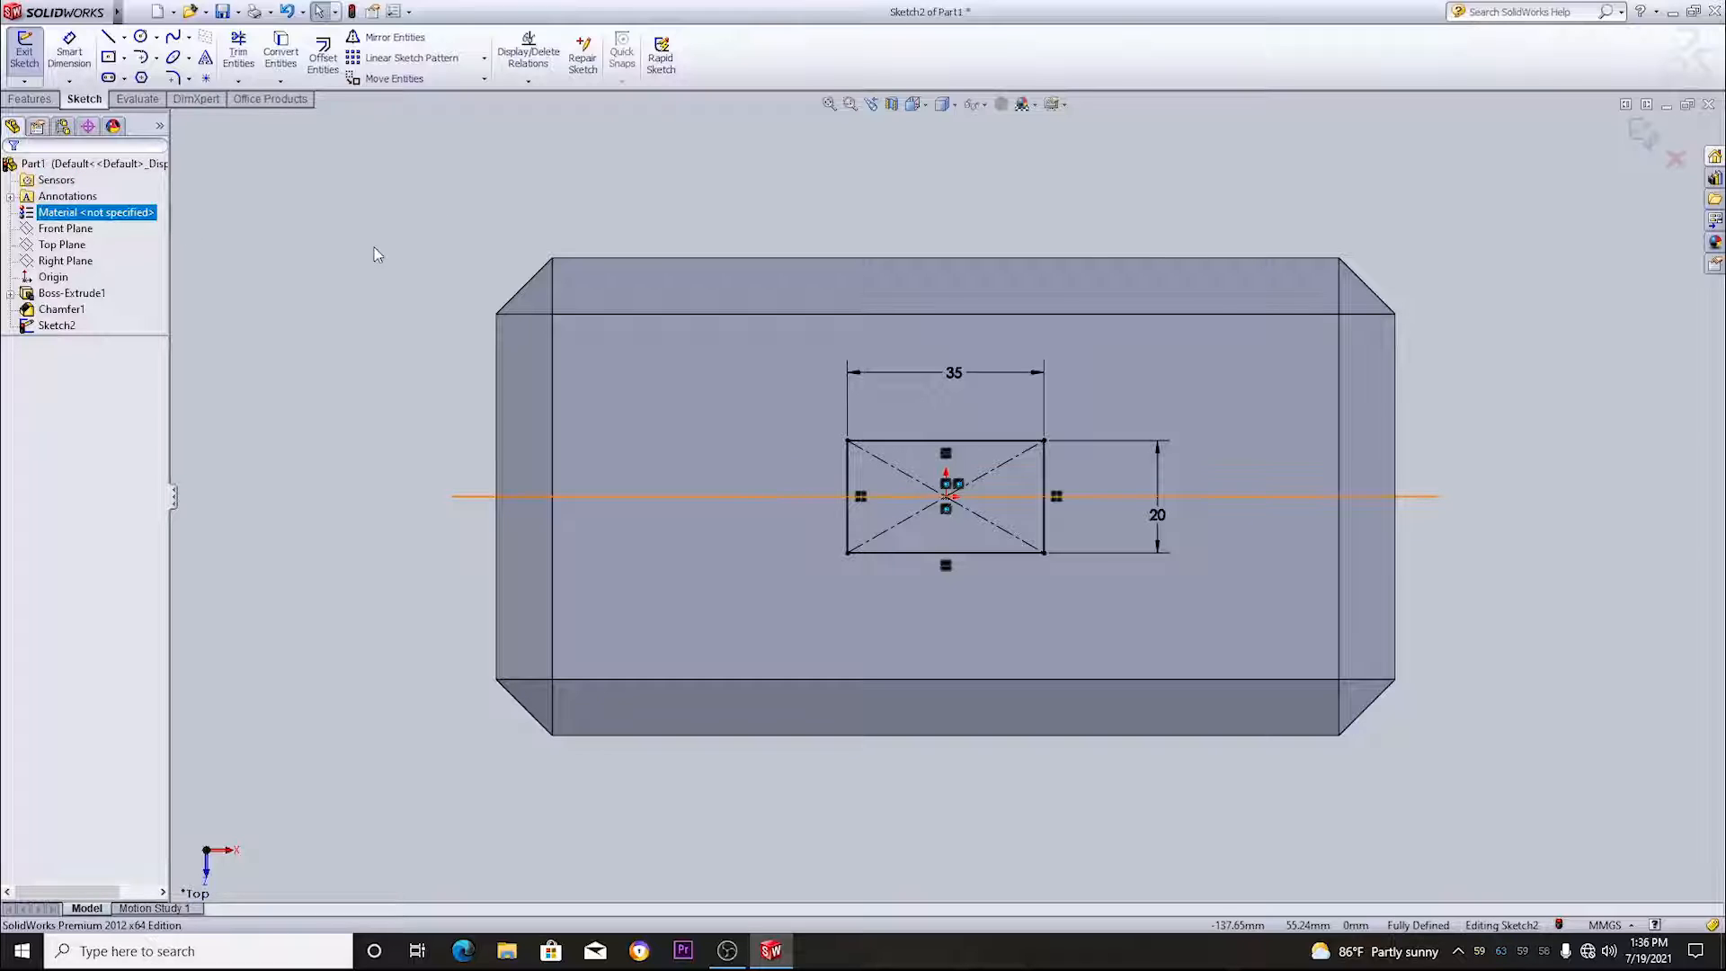
pyautogui.click(25, 54)
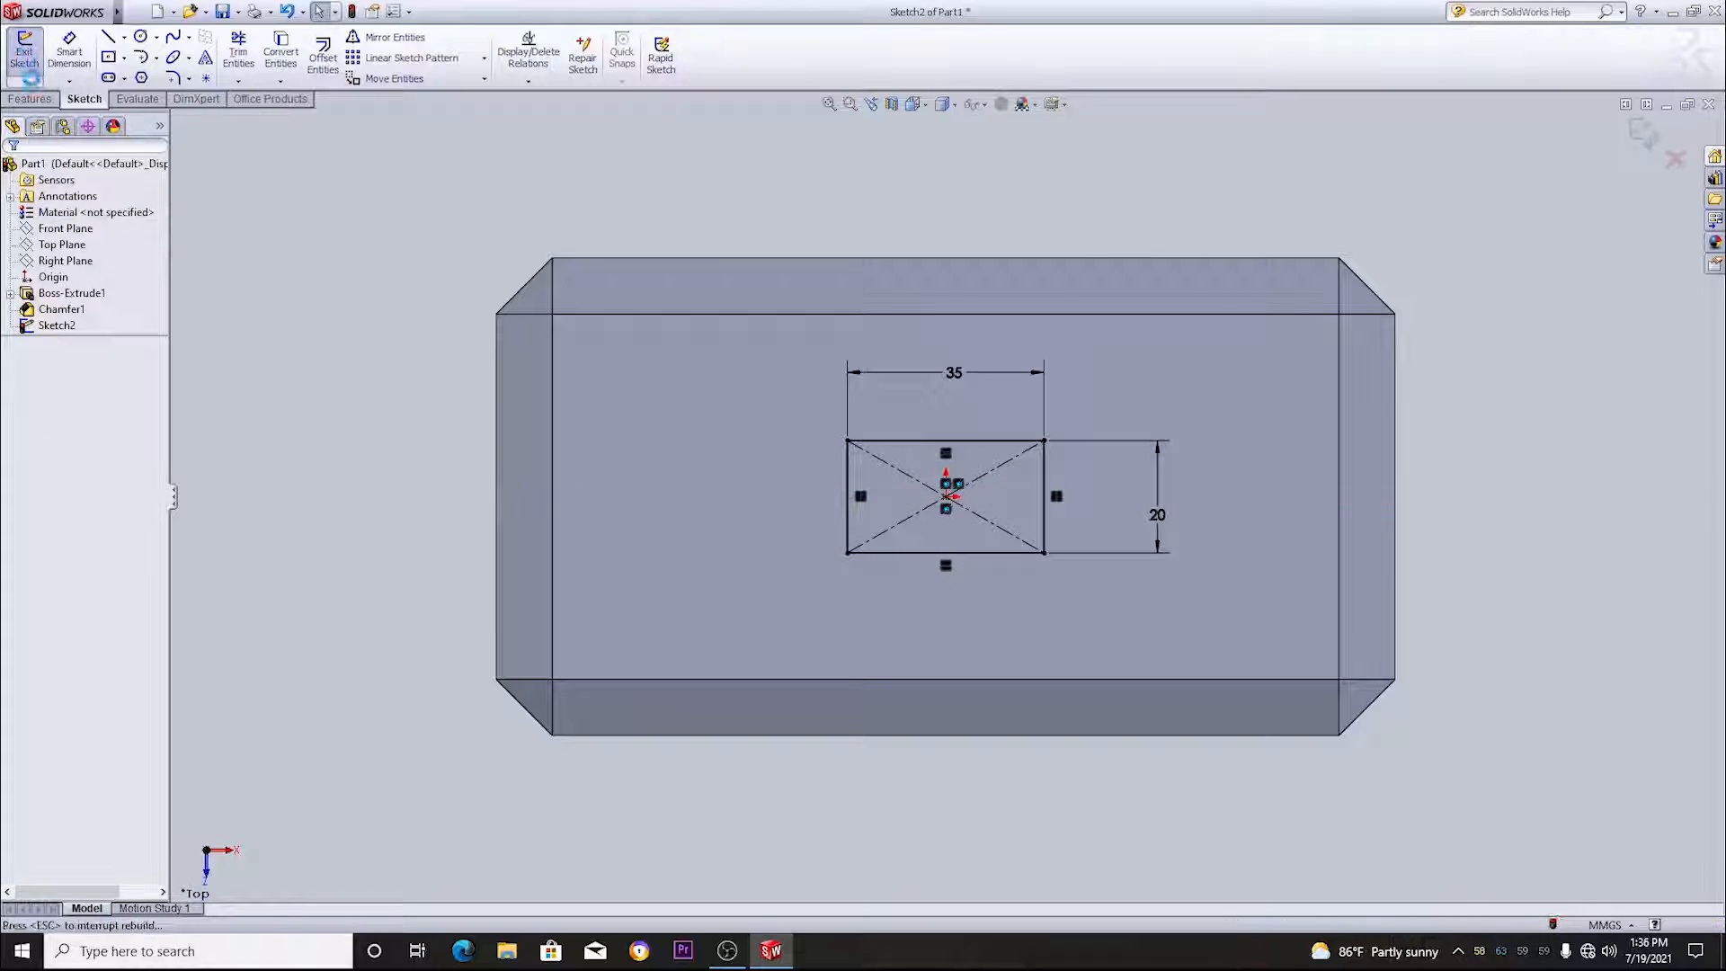
# - Extrude the 35 by 20 mm rectangle as a blind boss 200 mm long, merged with the block, to form the handle
pyautogui.click(40, 99)
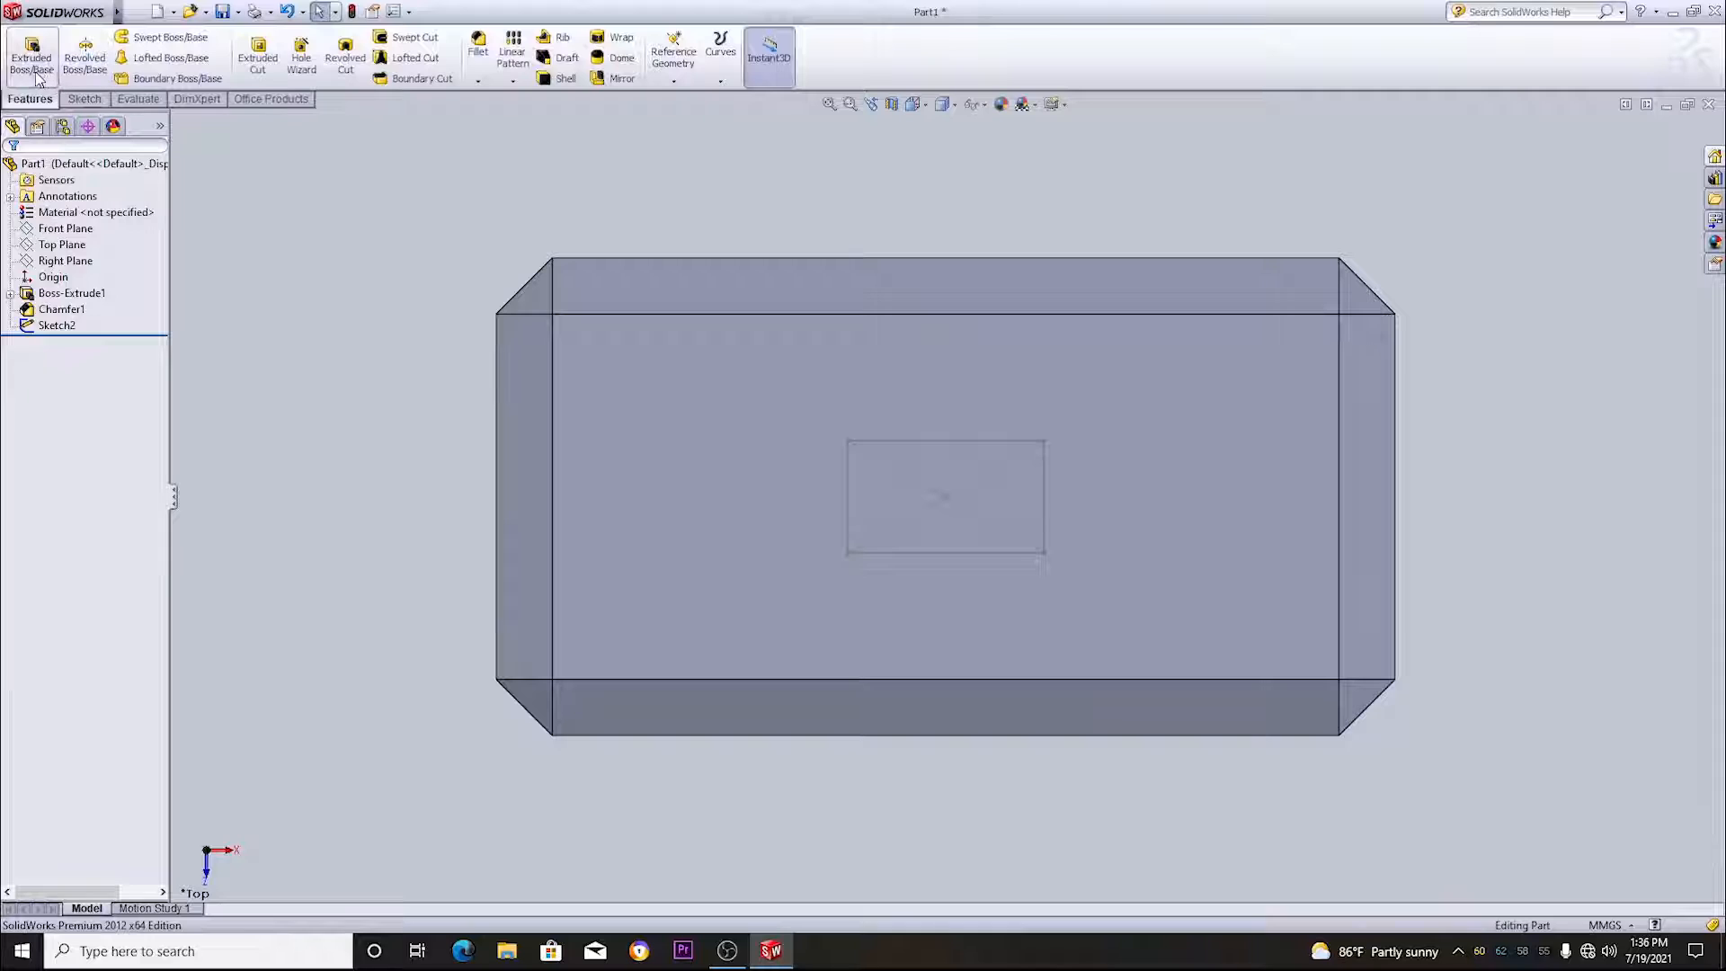
pyautogui.click(32, 55)
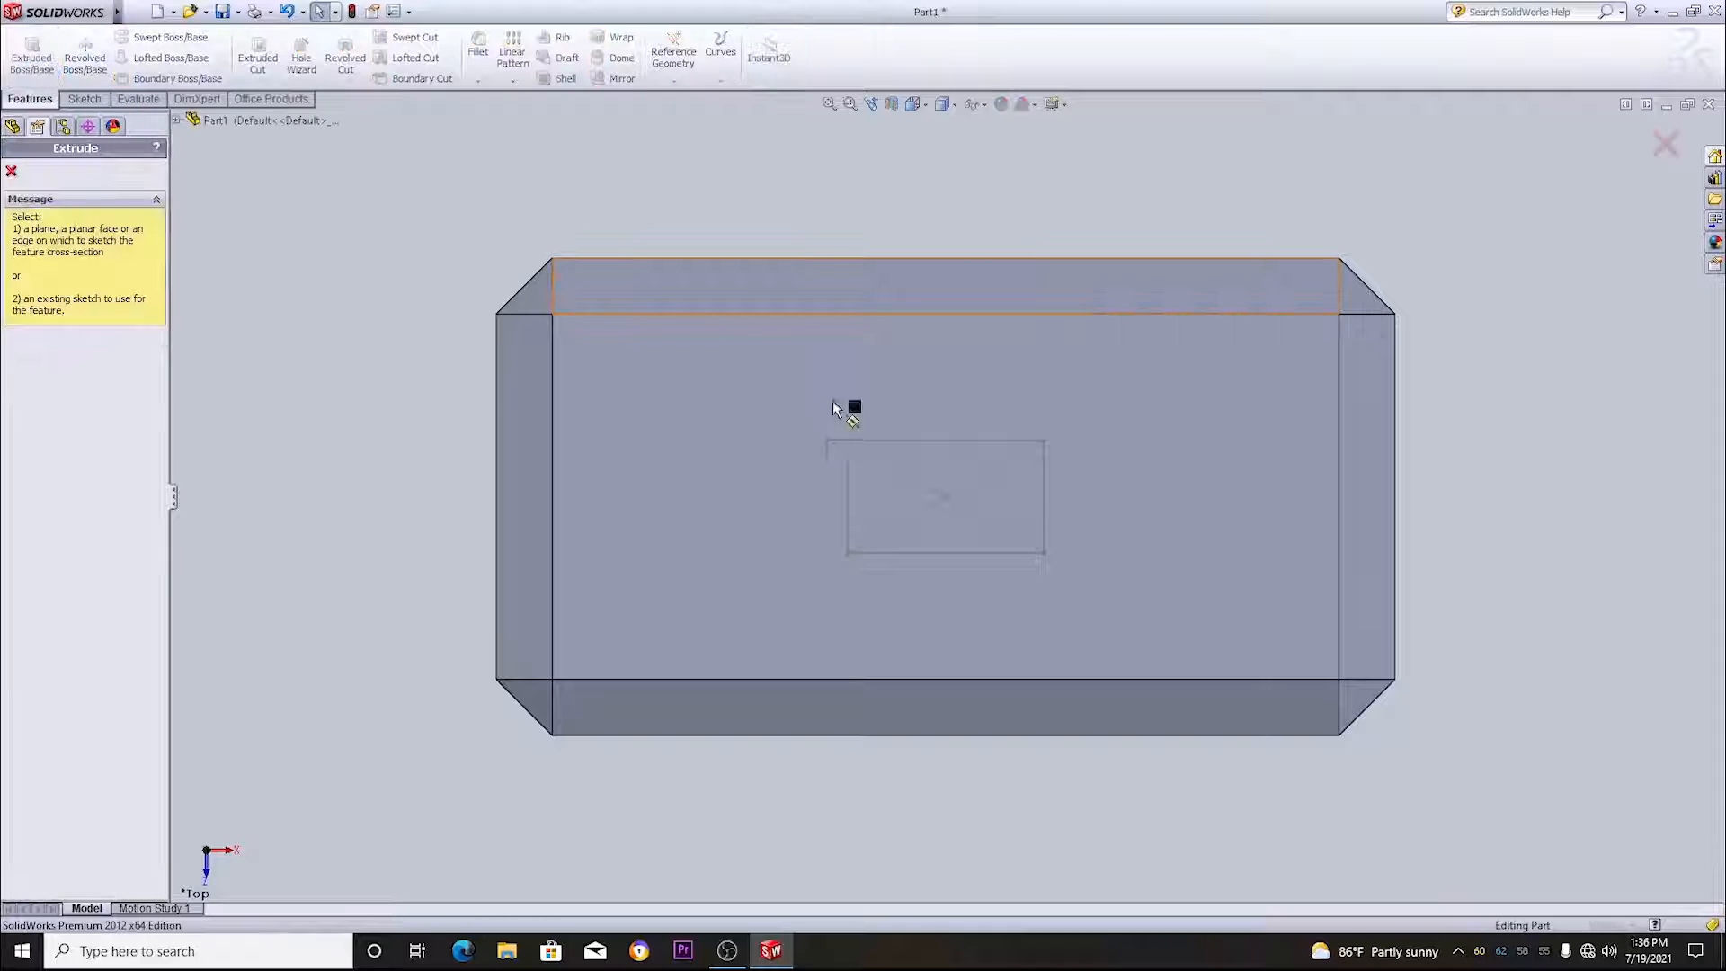
pyautogui.click(919, 440)
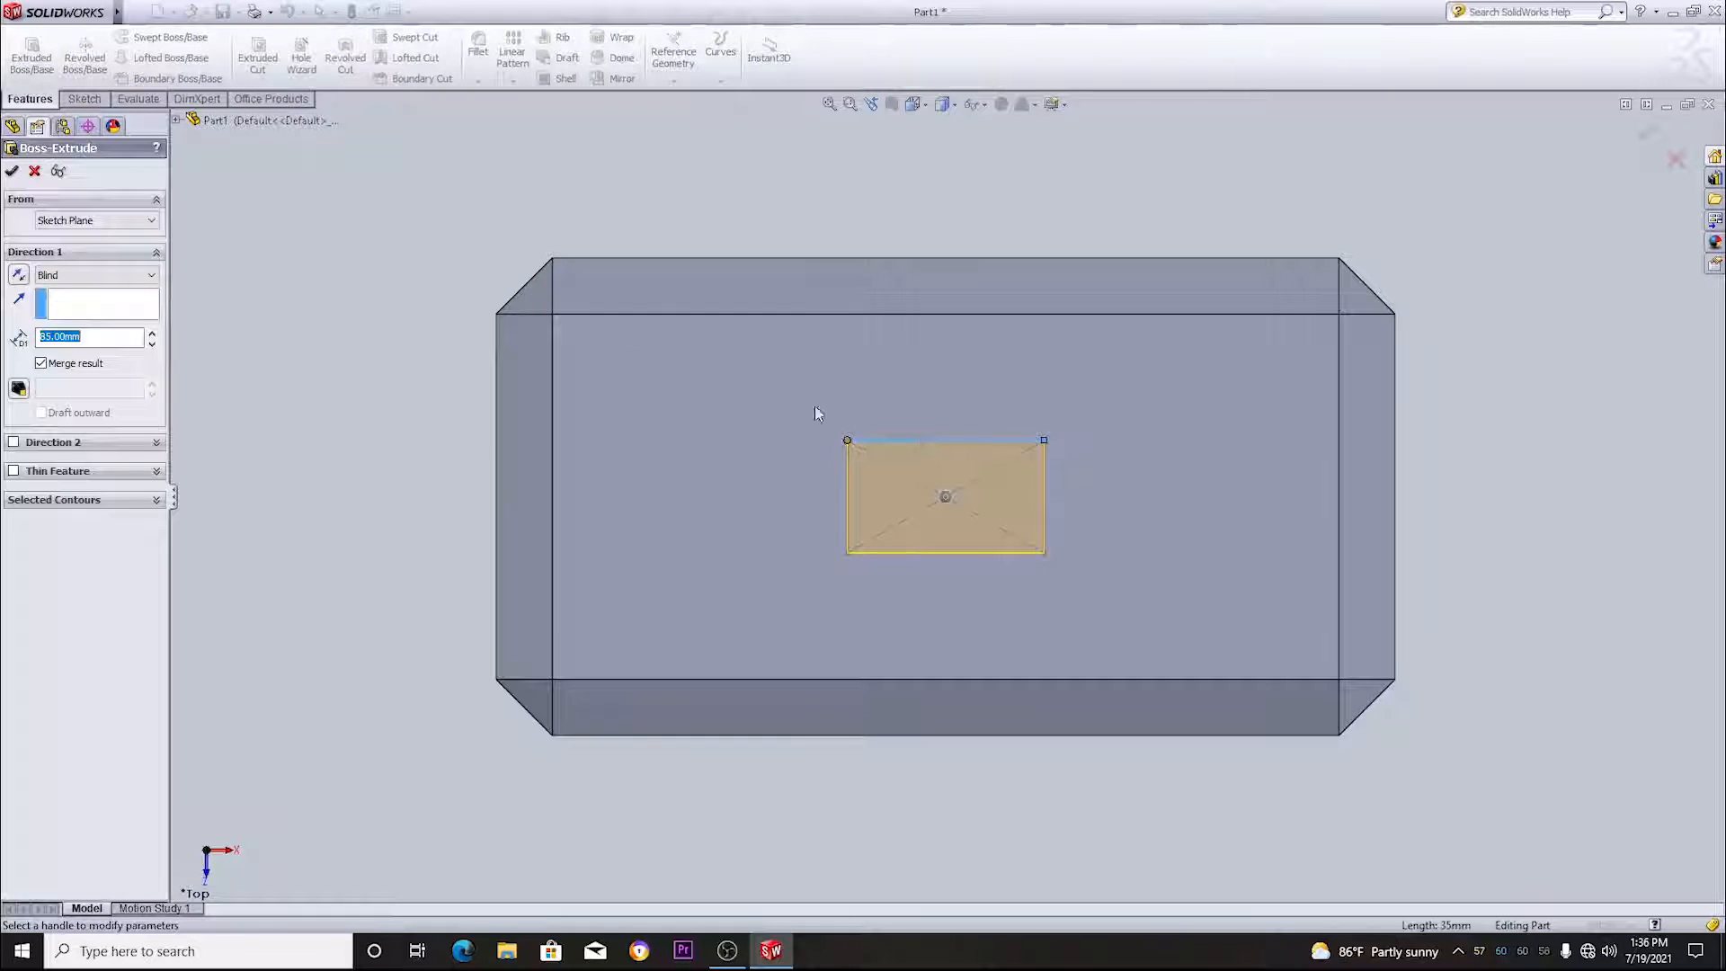
pyautogui.write('85')
pyautogui.press('Return')
pyautogui.moveTo(1633, 413); pyautogui.dragTo(1635, 615, button='middle')
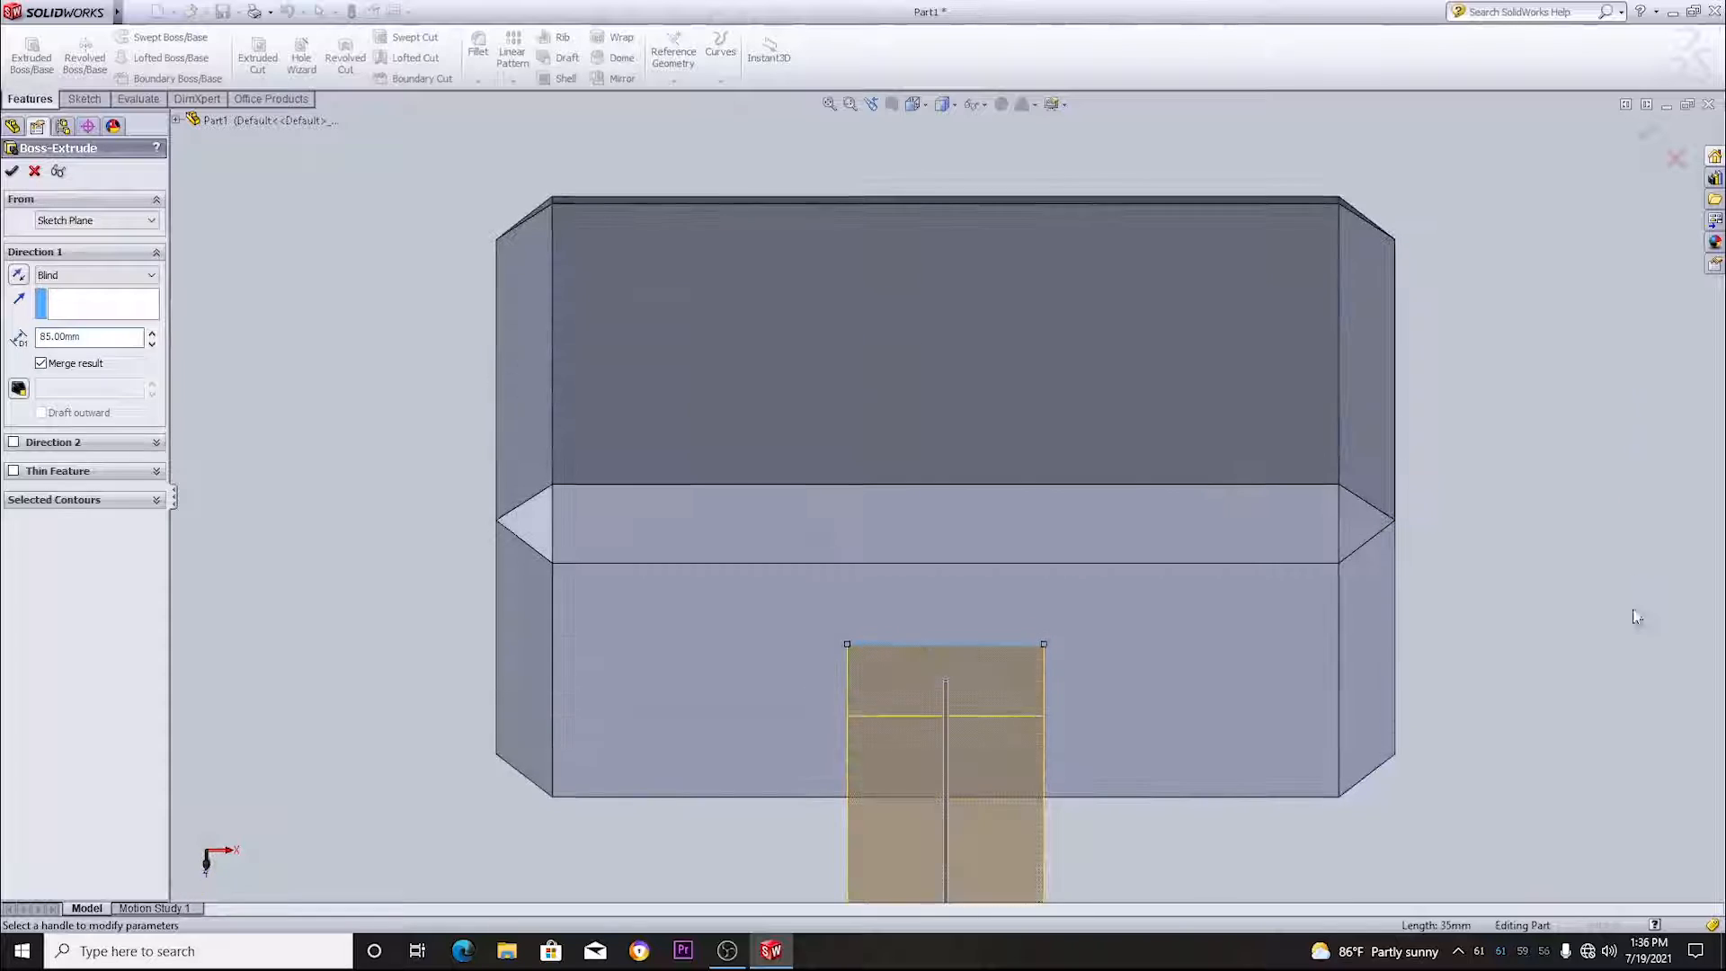
pyautogui.scroll(6, 1470, 661)
pyautogui.moveTo(1471, 661); pyautogui.dragTo(1482, 751, button='middle')
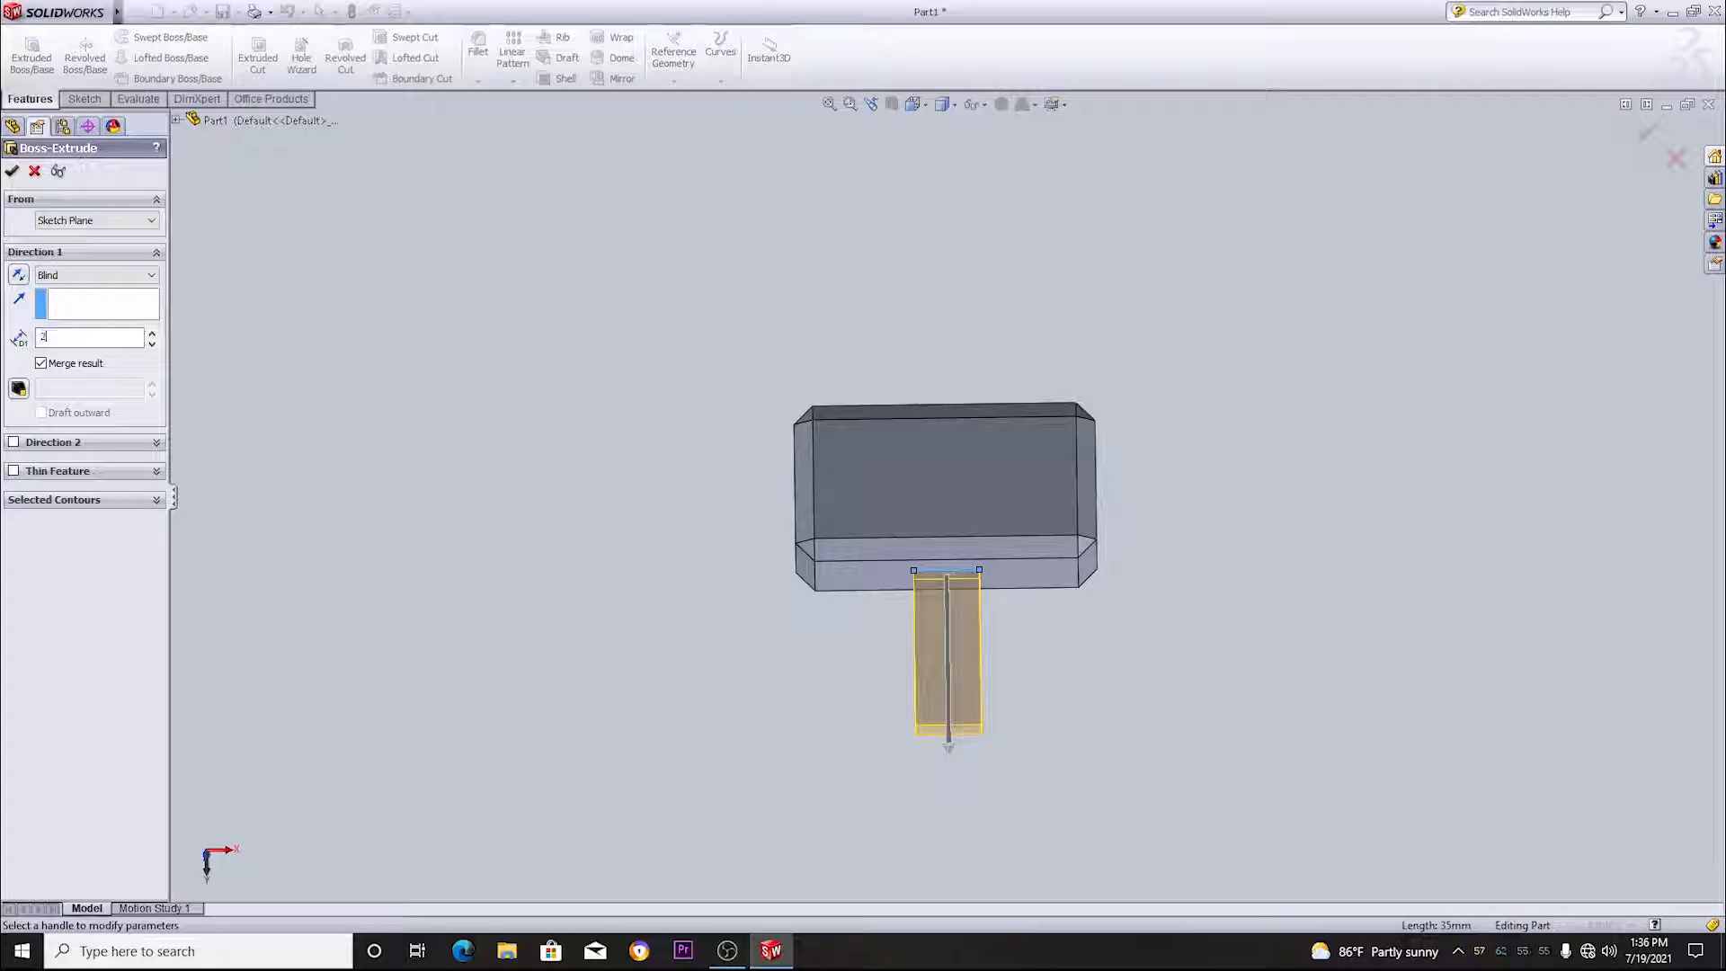
pyautogui.press('Return')
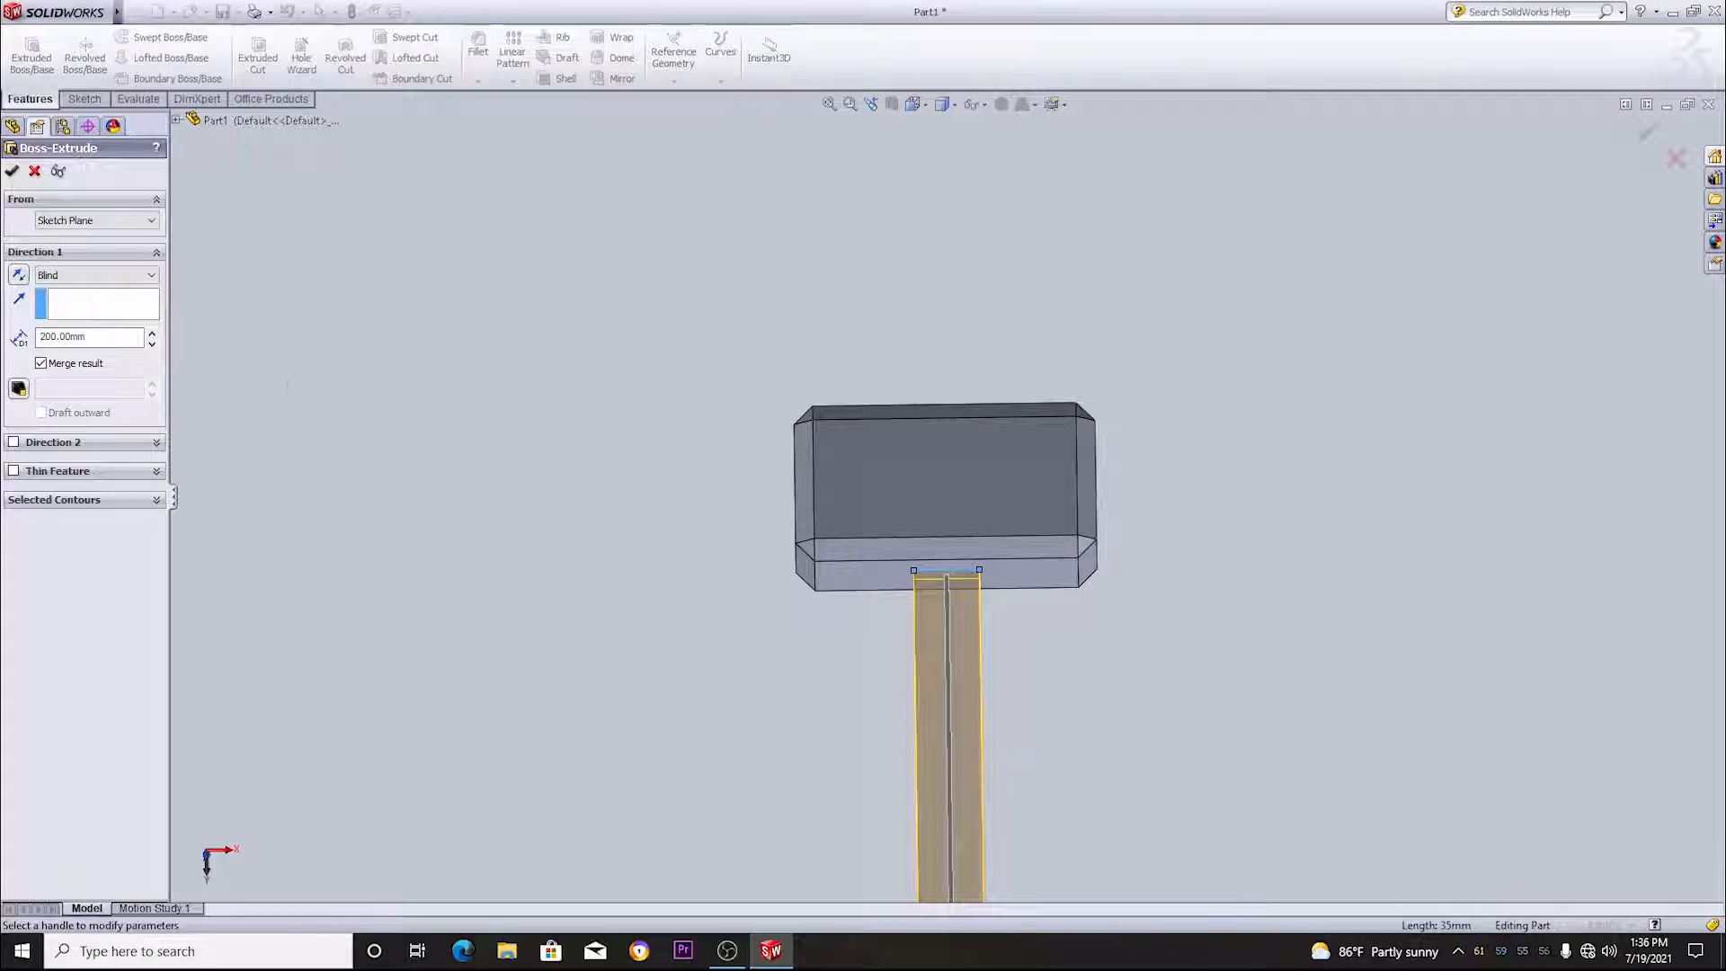
pyautogui.scroll(2, 822, 599)
pyautogui.moveTo(814, 627); pyautogui.dragTo(1045, 456, button='middle')
pyautogui.click(12, 171)
# - Fillet the handle's four long edges with a constant radius of 10 mm
pyautogui.scroll(-4, 977, 585)
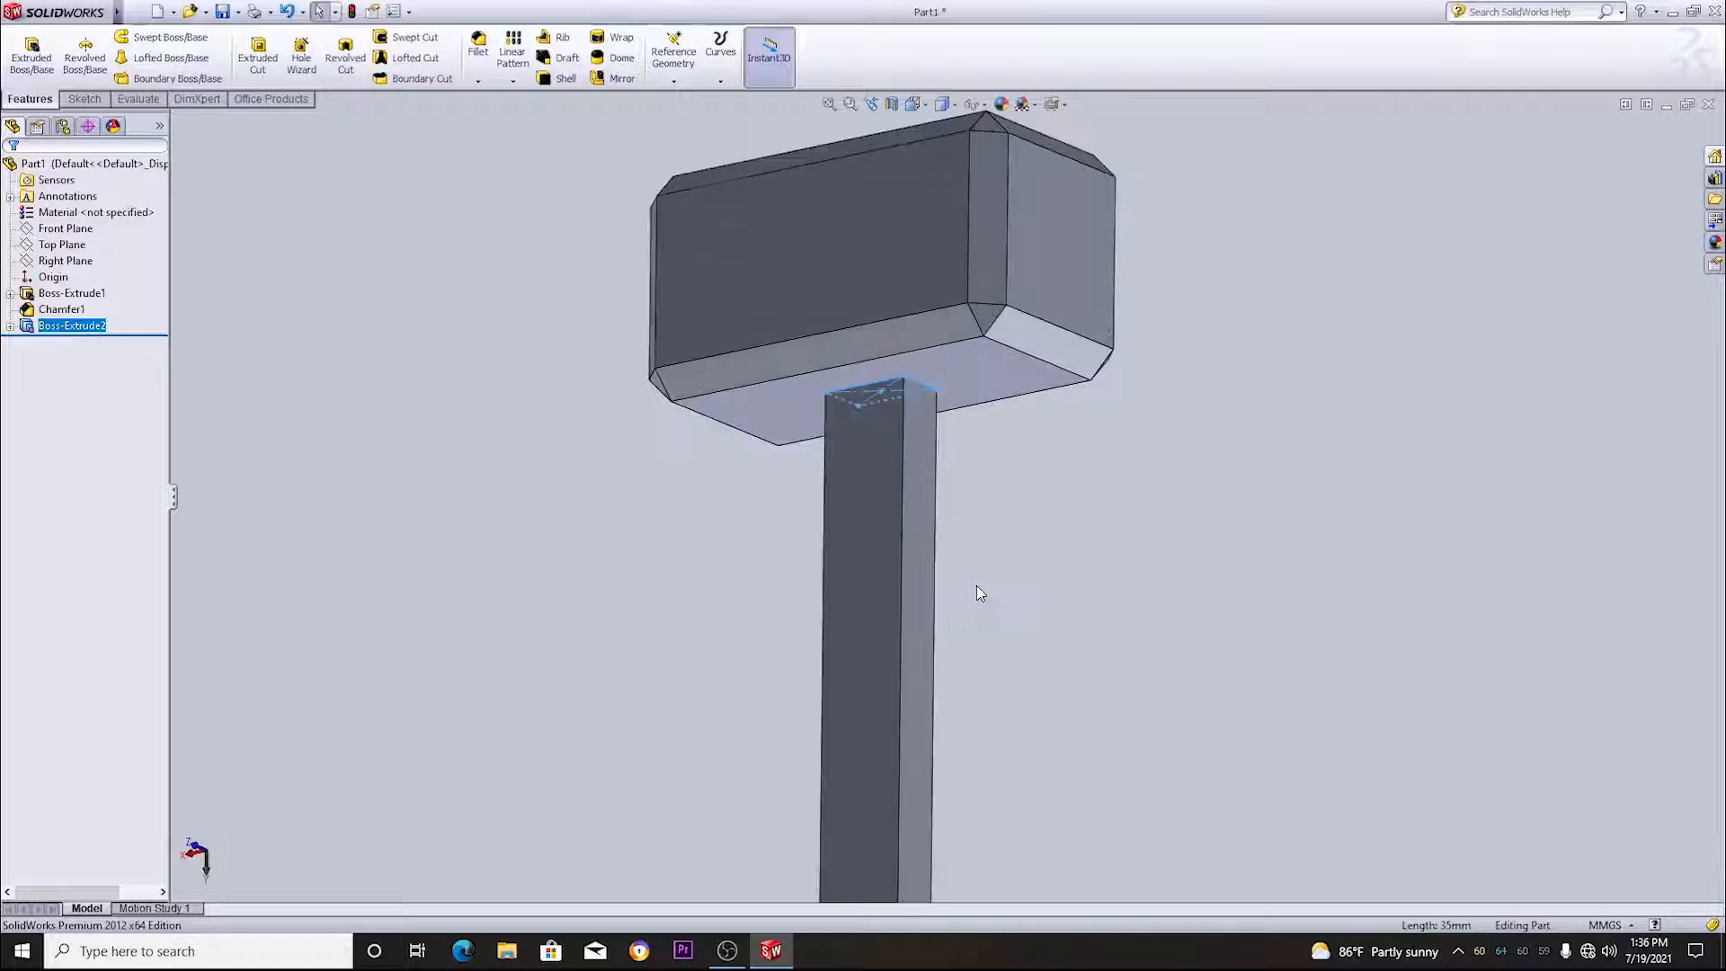
pyautogui.scroll(3, 975, 586)
pyautogui.moveTo(1066, 567); pyautogui.dragTo(944, 558, button='middle')
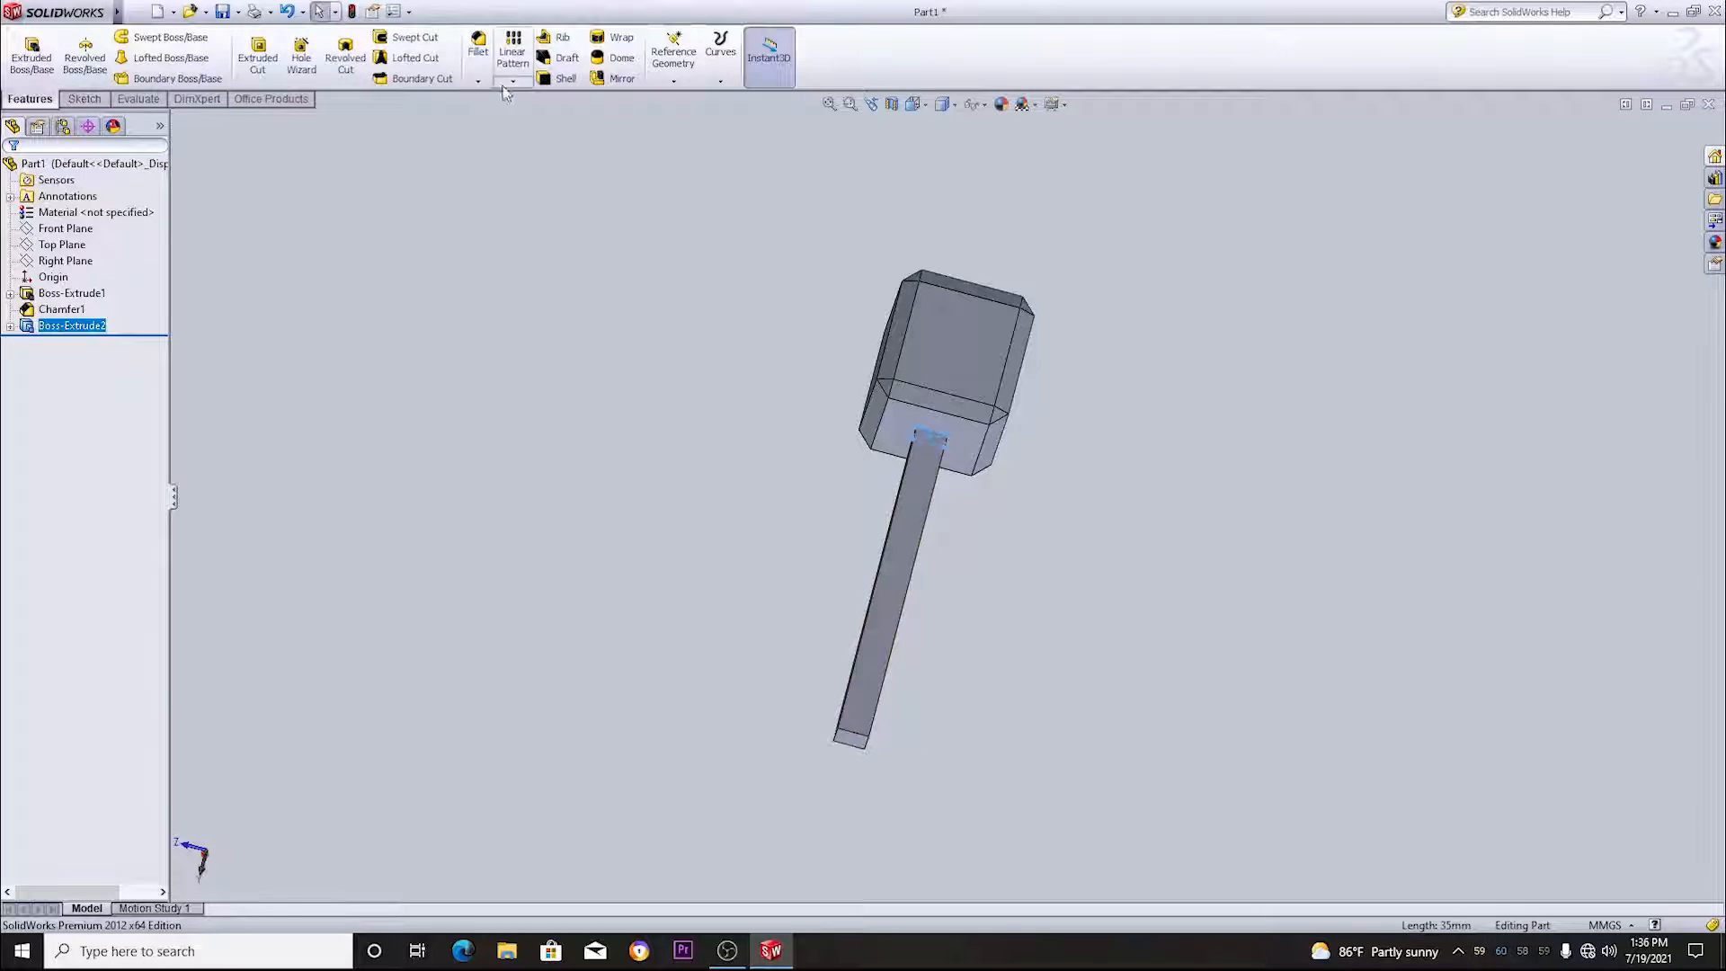
pyautogui.click(479, 81)
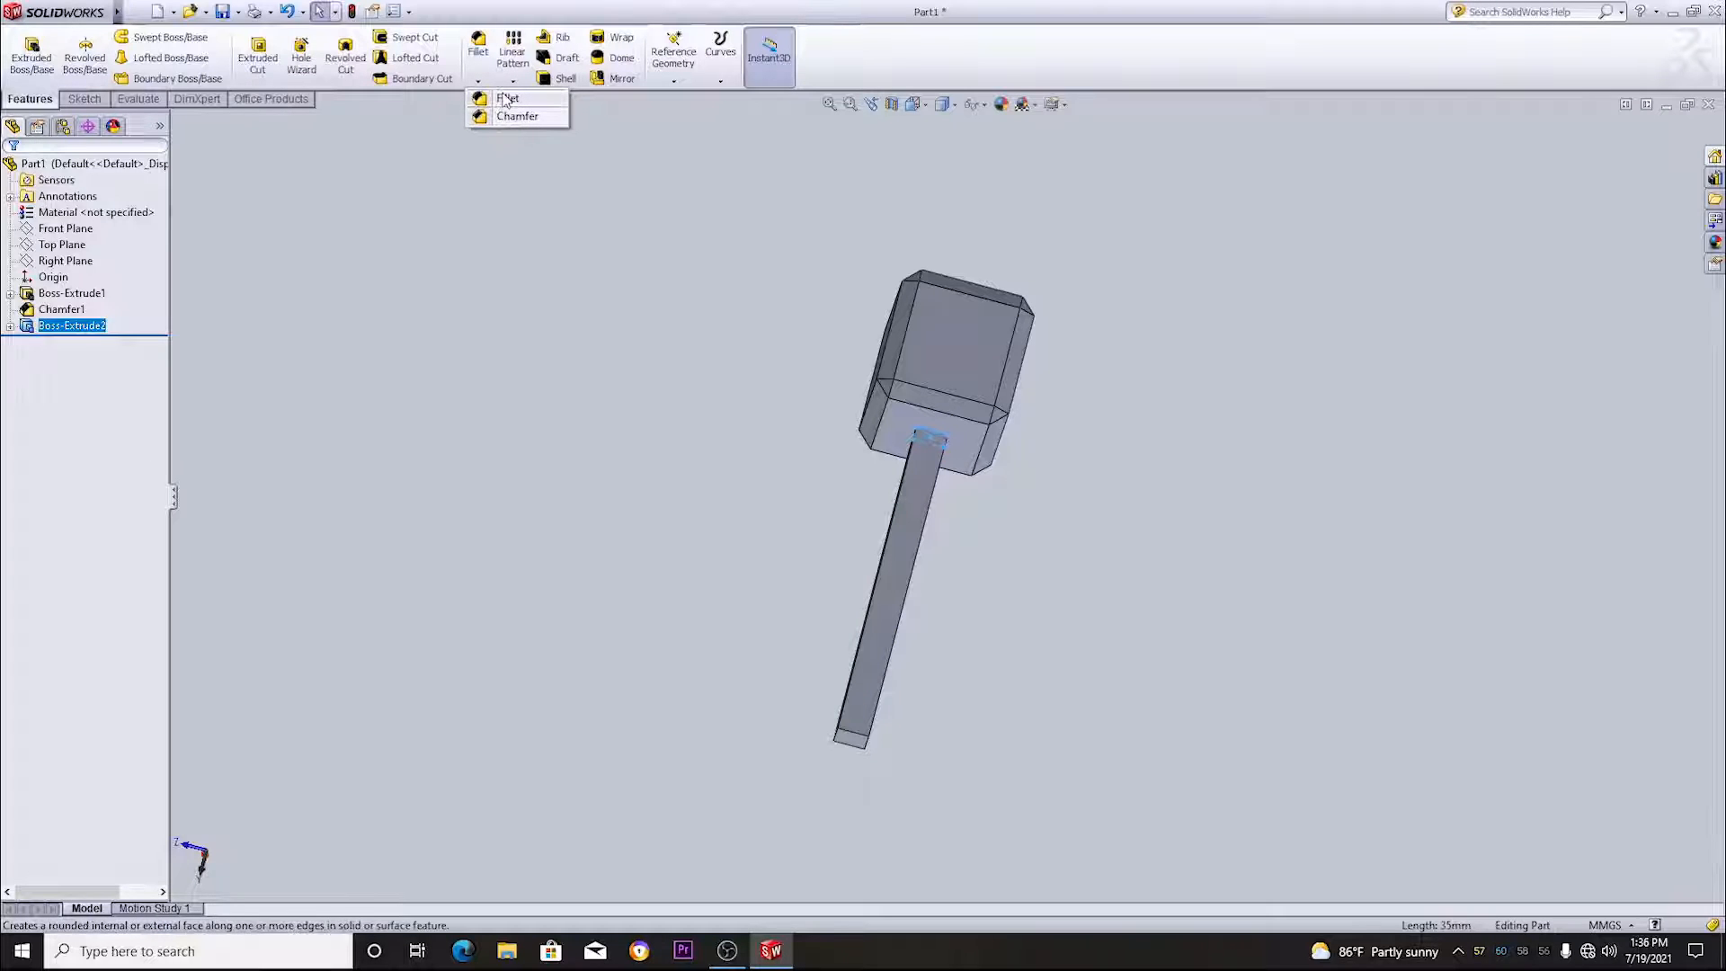
pyautogui.click(507, 98)
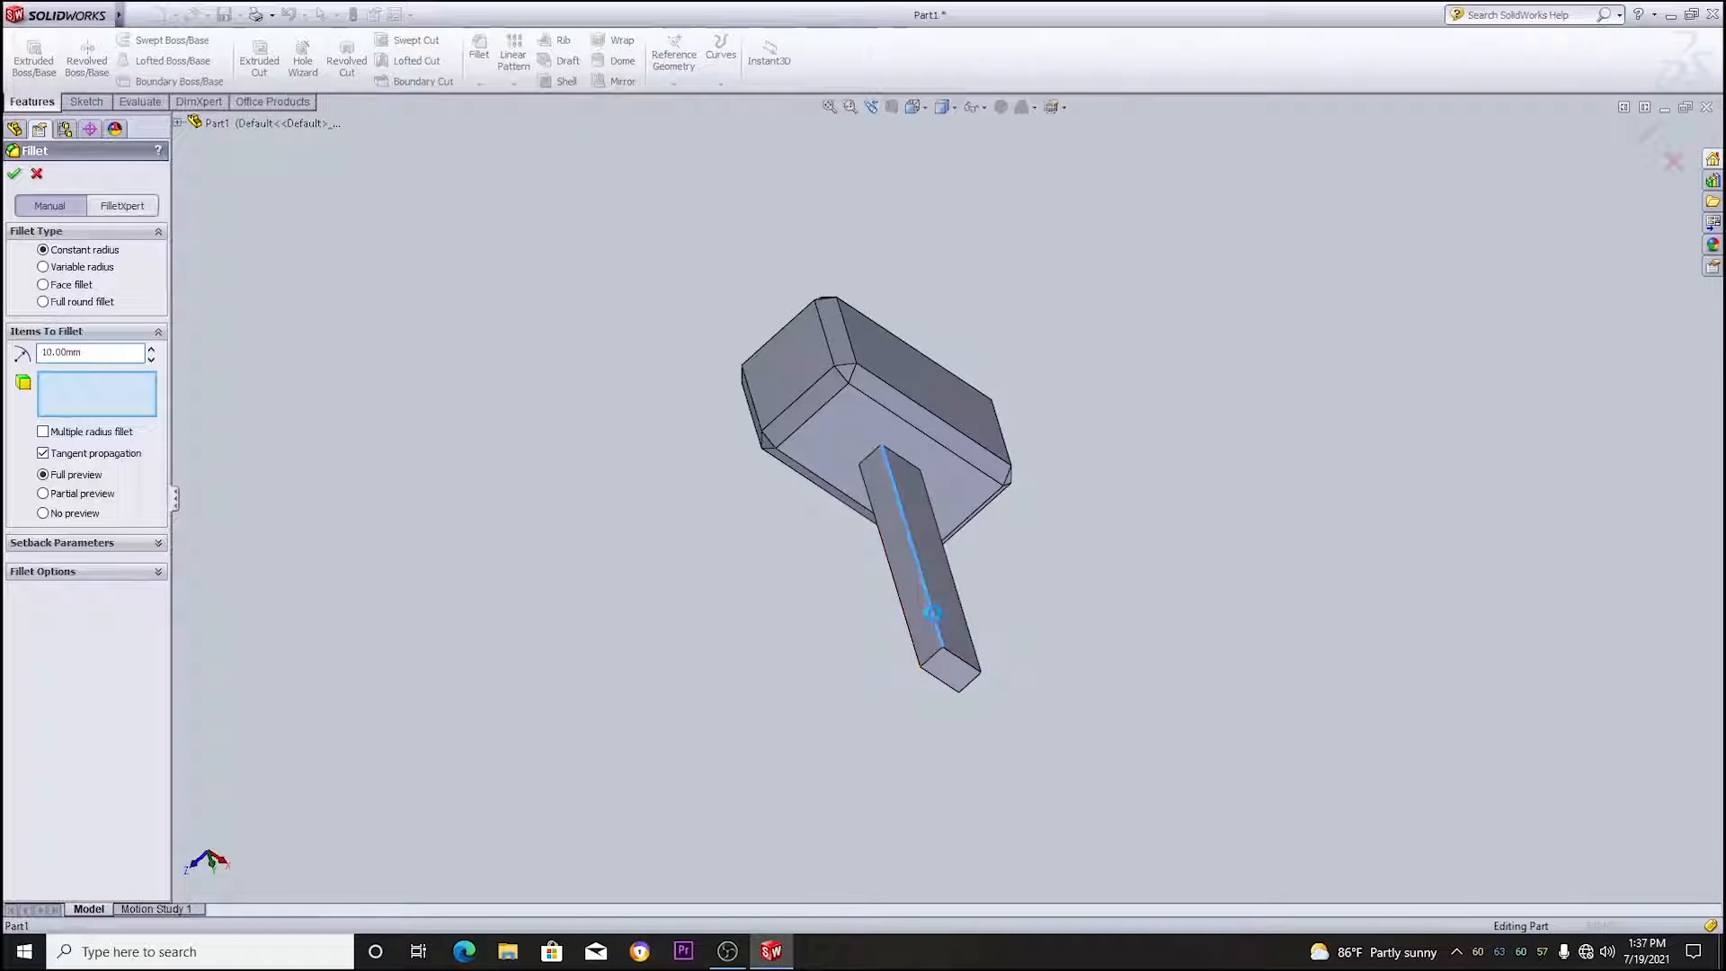
pyautogui.click(932, 613)
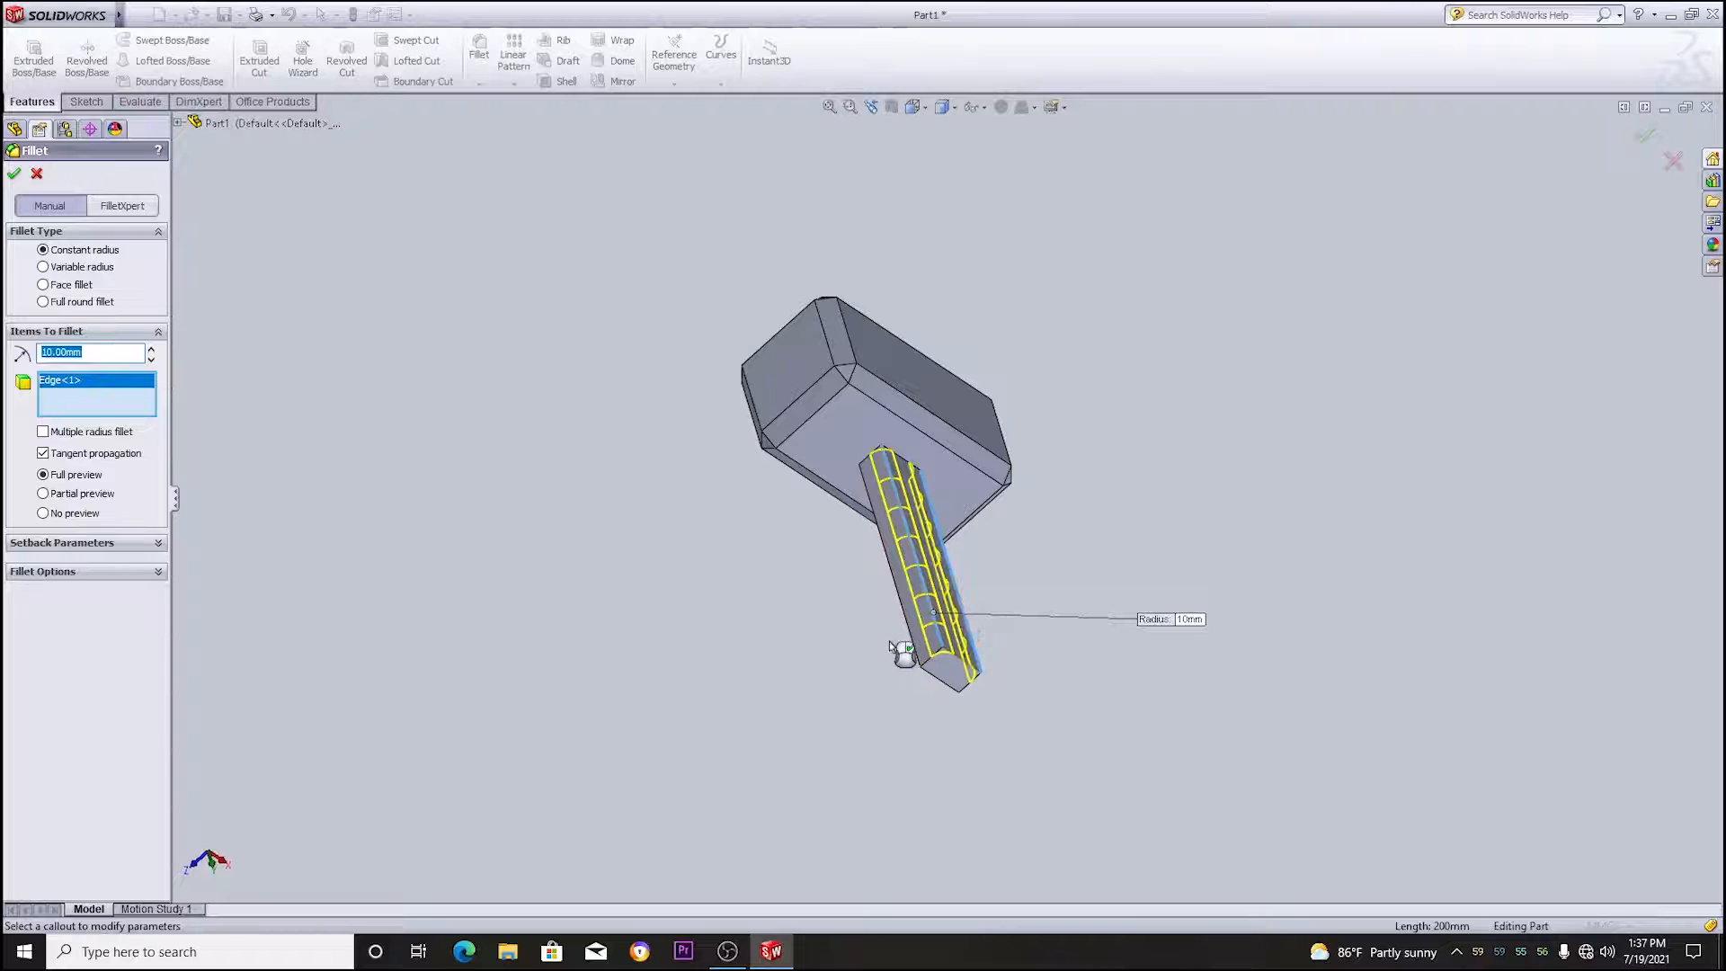
pyautogui.click(913, 653)
pyautogui.click(913, 653)
pyautogui.moveTo(1048, 678); pyautogui.dragTo(1061, 612, button='middle')
pyautogui.click(1049, 608)
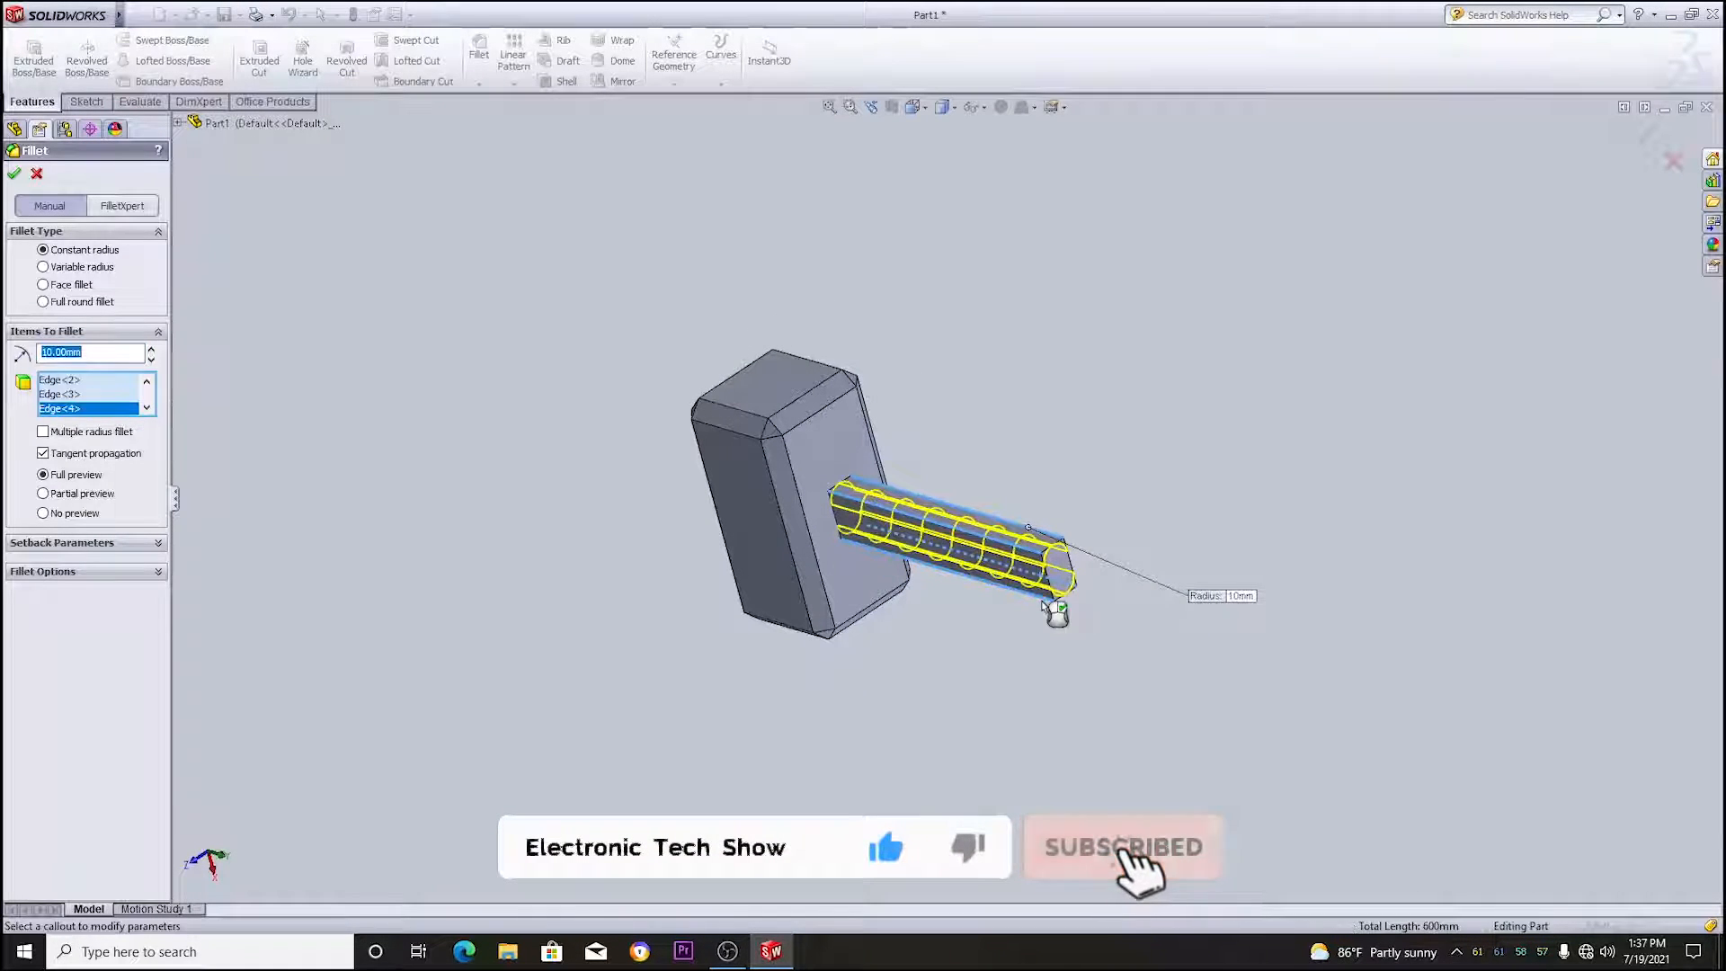
pyautogui.moveTo(1164, 485); pyautogui.dragTo(1061, 752, button='middle')
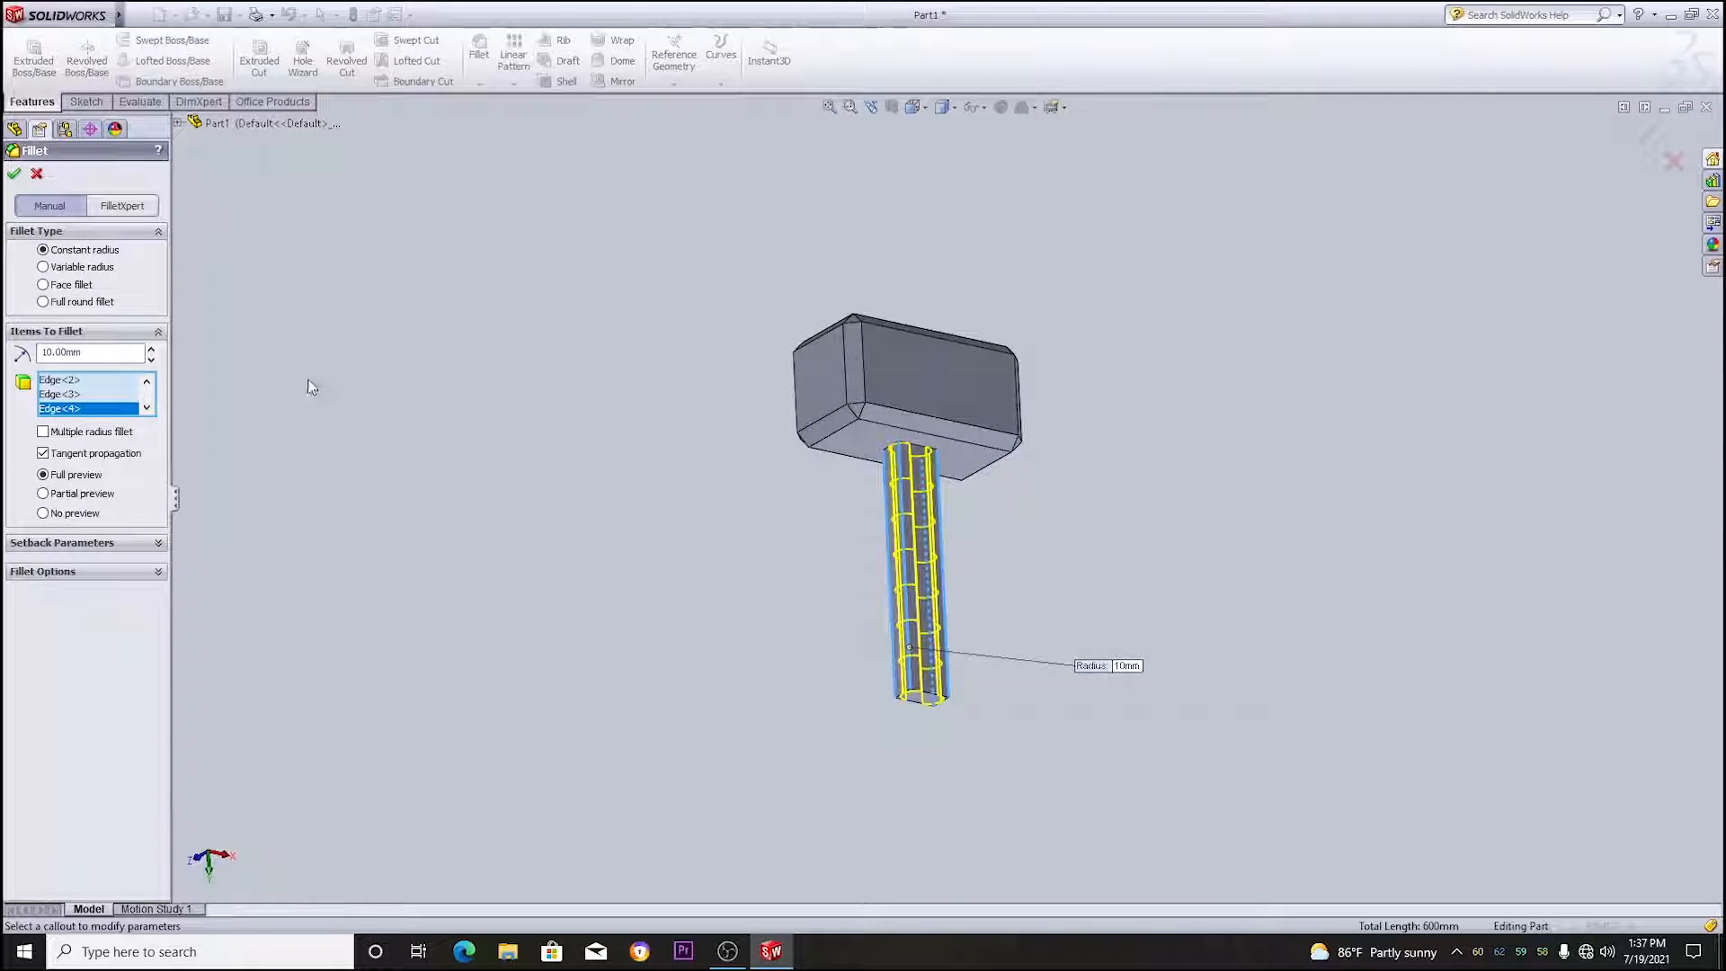
pyautogui.click(13, 175)
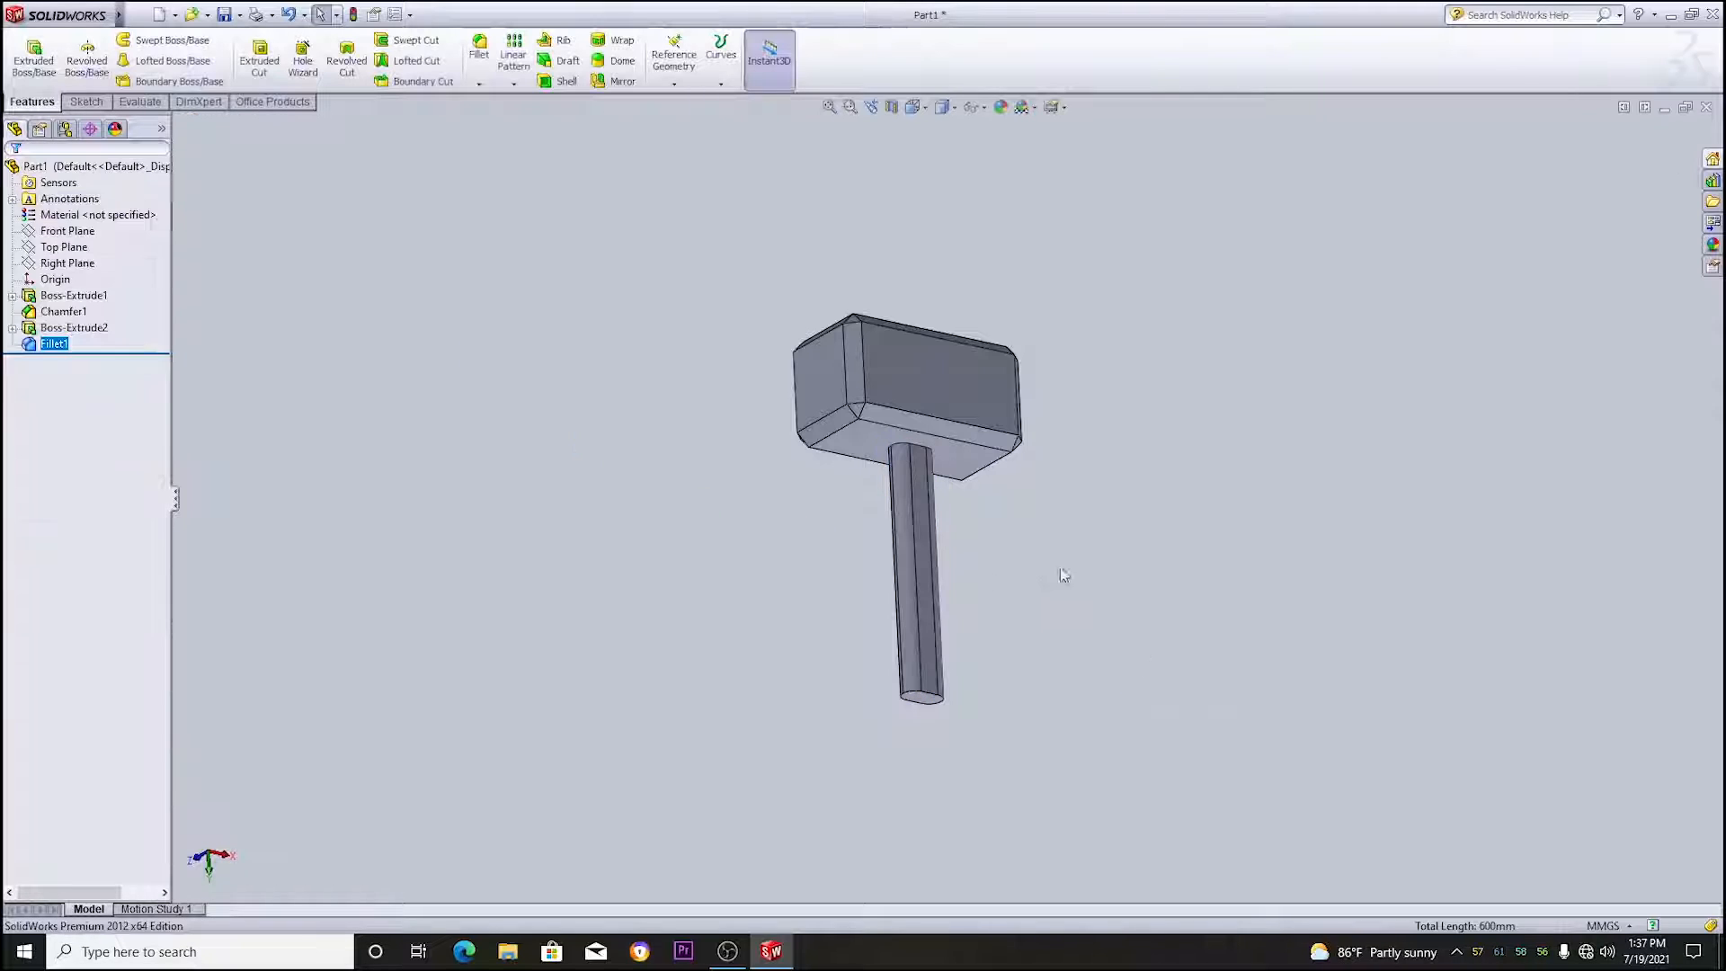
pyautogui.moveTo(1079, 570); pyautogui.dragTo(975, 608, button='middle')
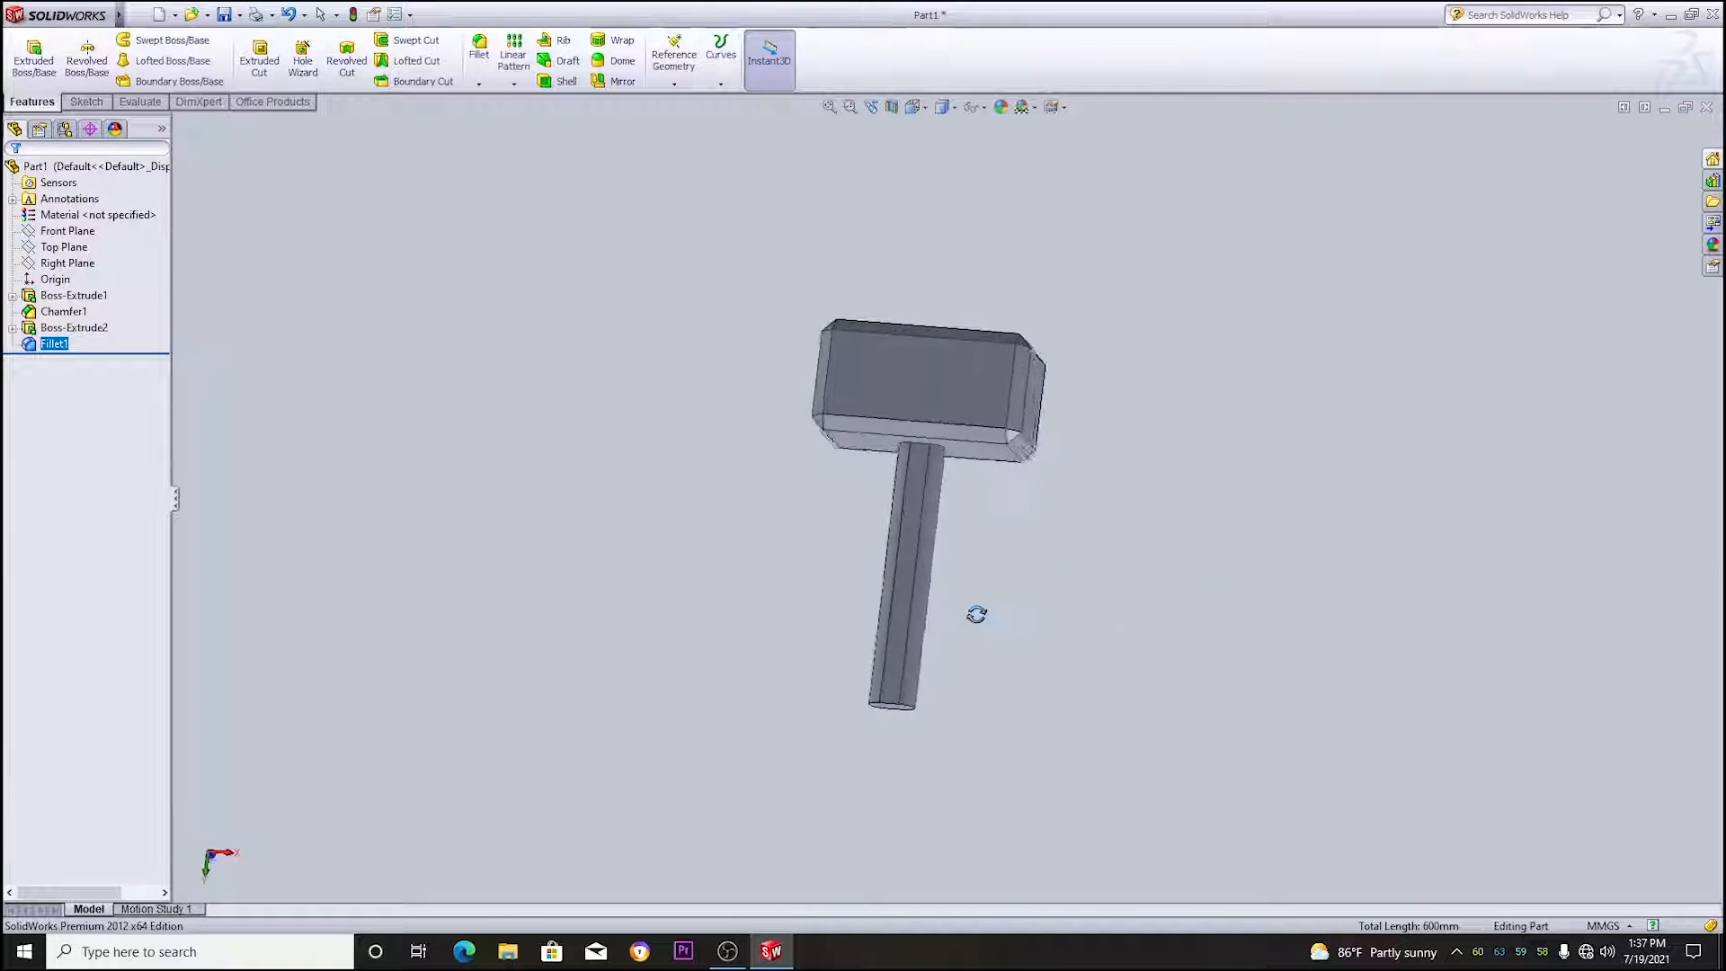
pyautogui.scroll(-5, 963, 585)
pyautogui.scroll(1, 938, 482)
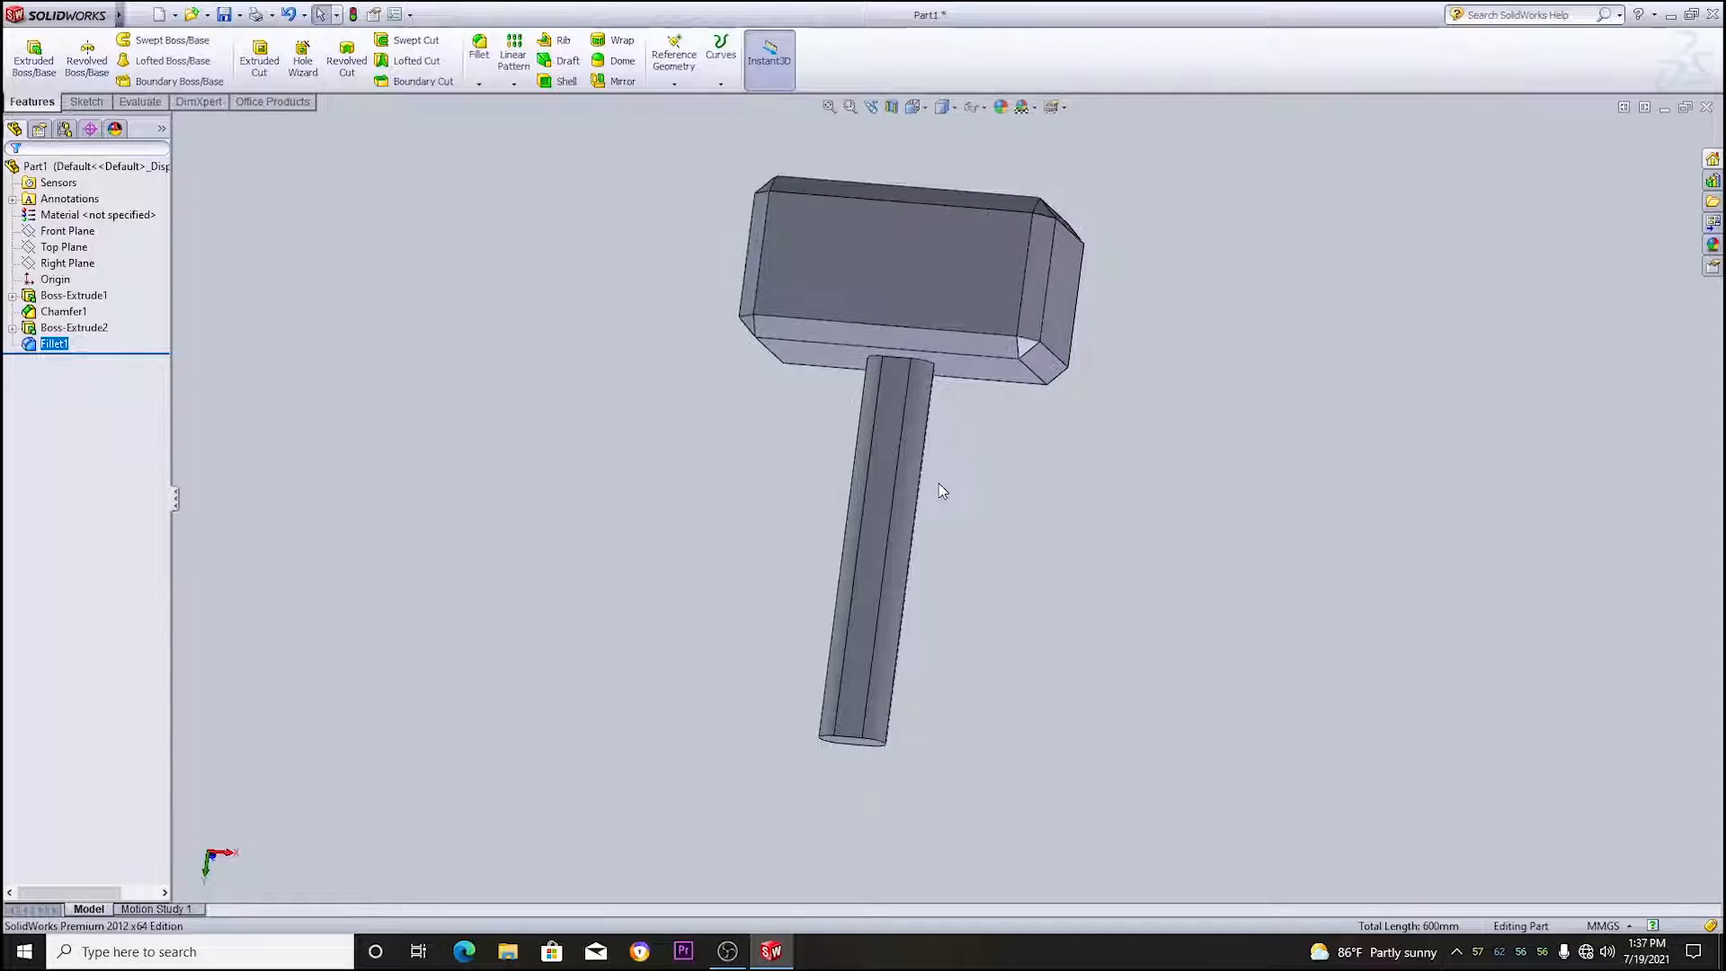
pyautogui.scroll(-1, 938, 483)
pyautogui.moveTo(938, 483); pyautogui.dragTo(1043, 584, button='middle')
pyautogui.scroll(3, 1474, 449)
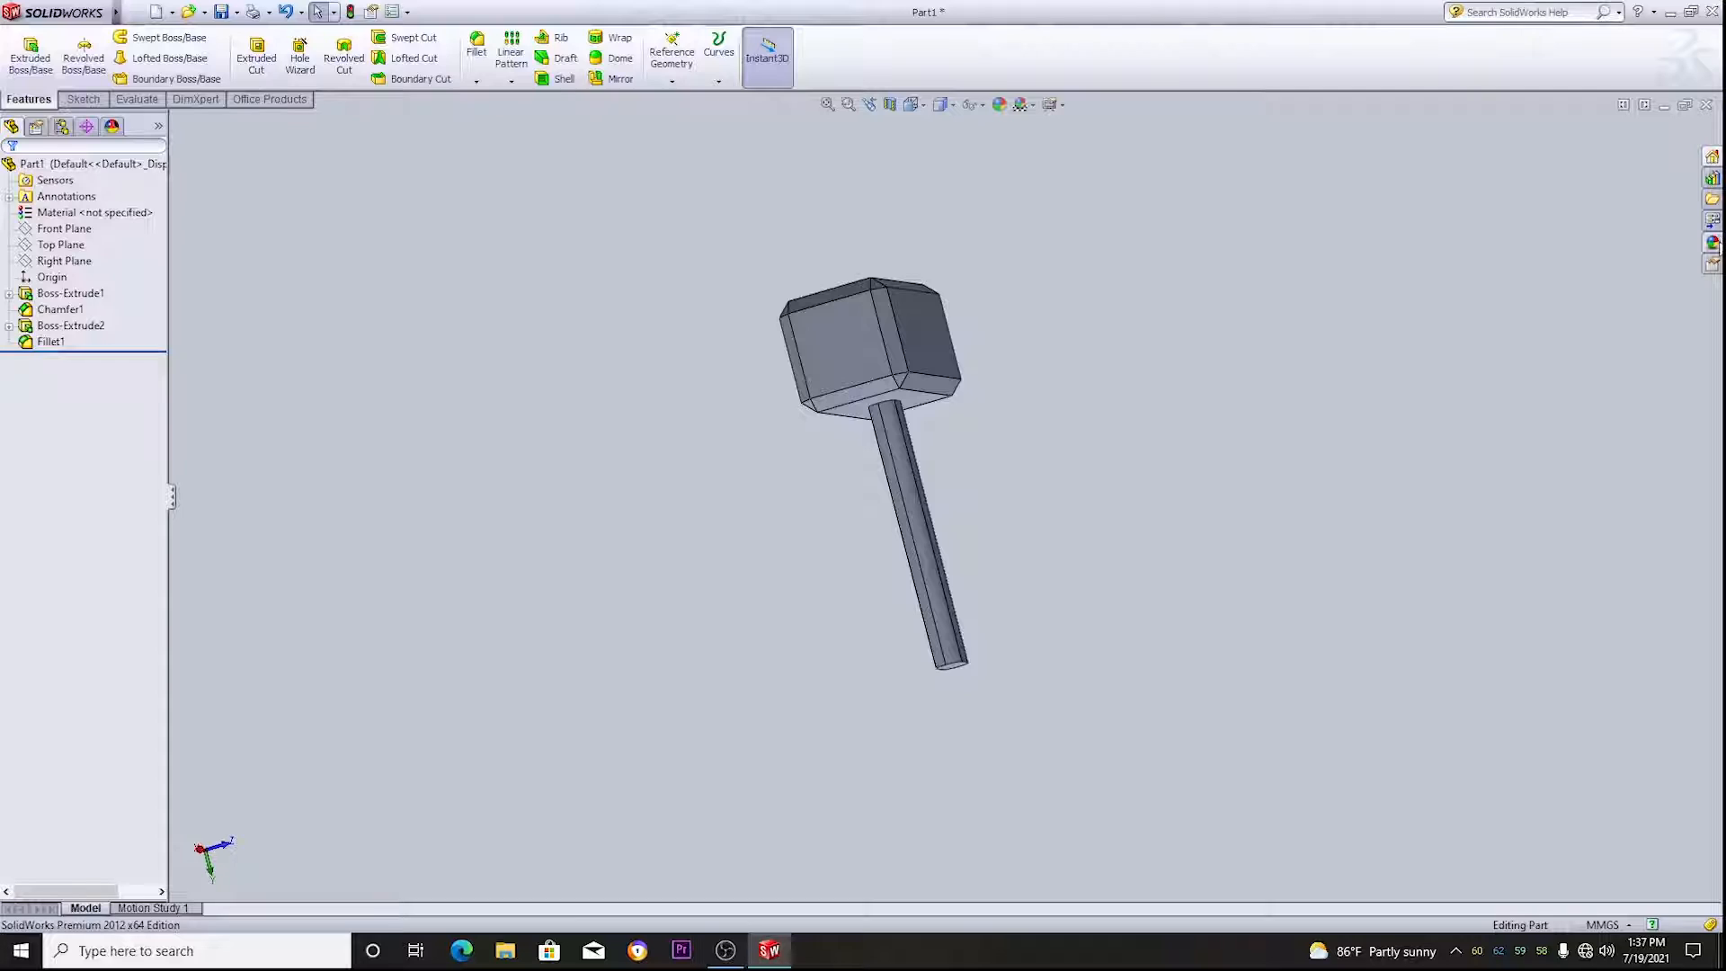
# - Apply the polished steel appearance from the metal library to the whole hammer
pyautogui.click(1713, 245)
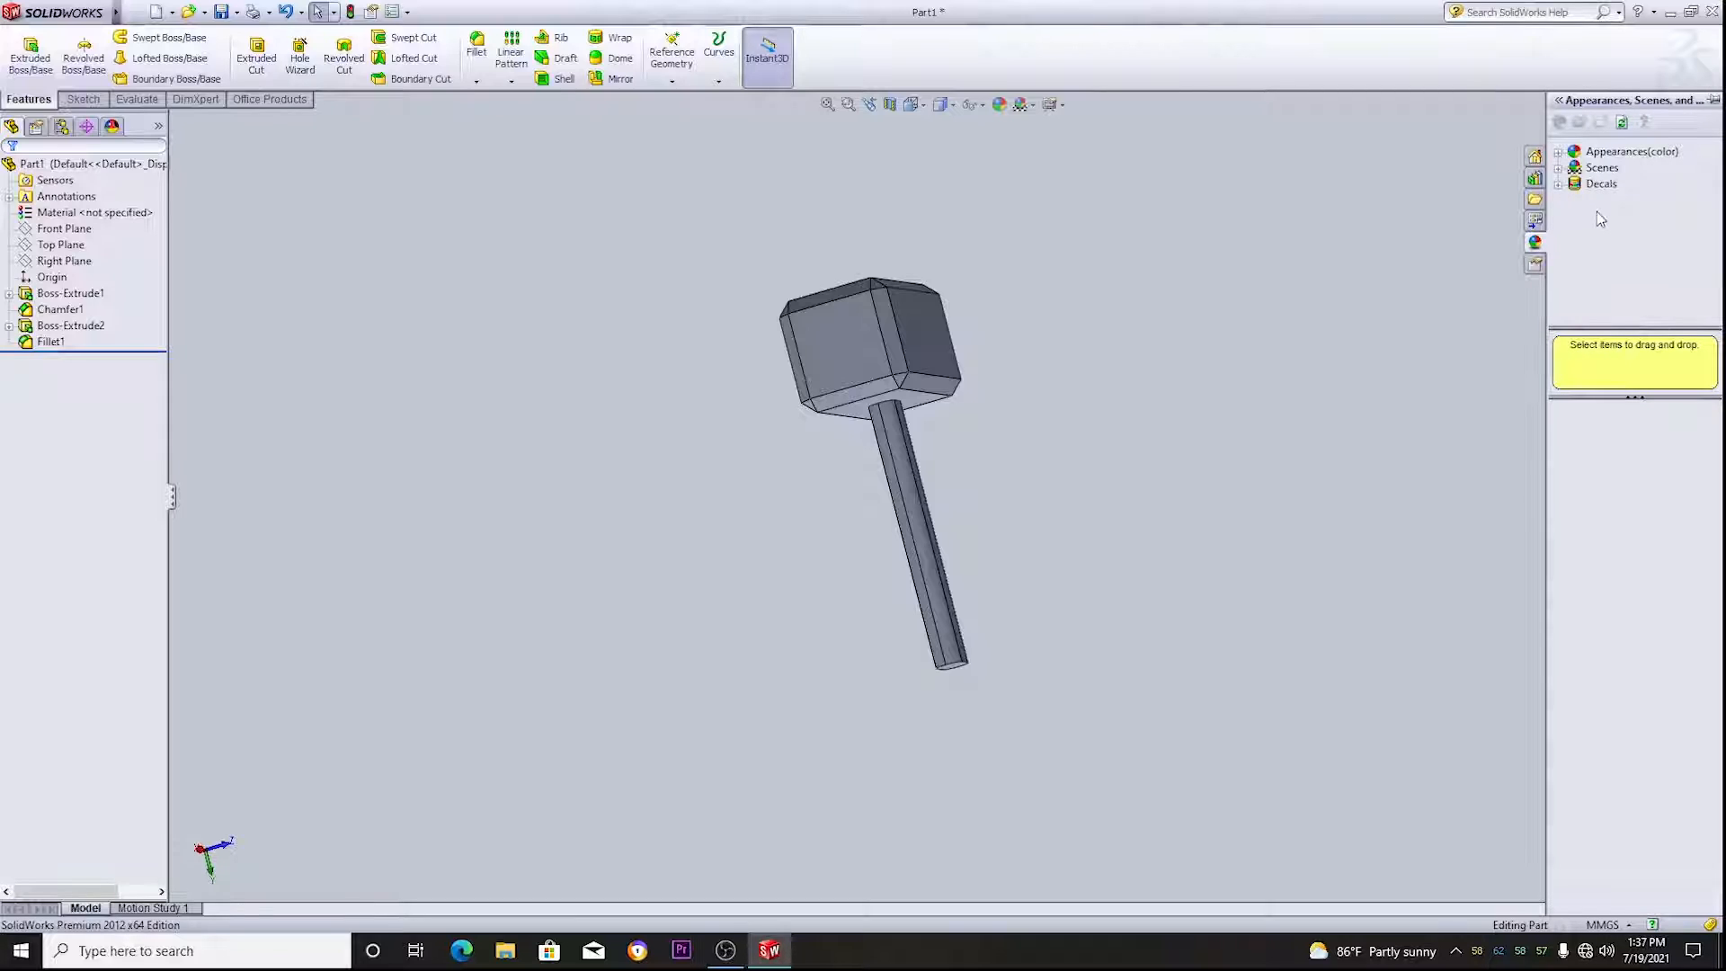
pyautogui.click(1561, 153)
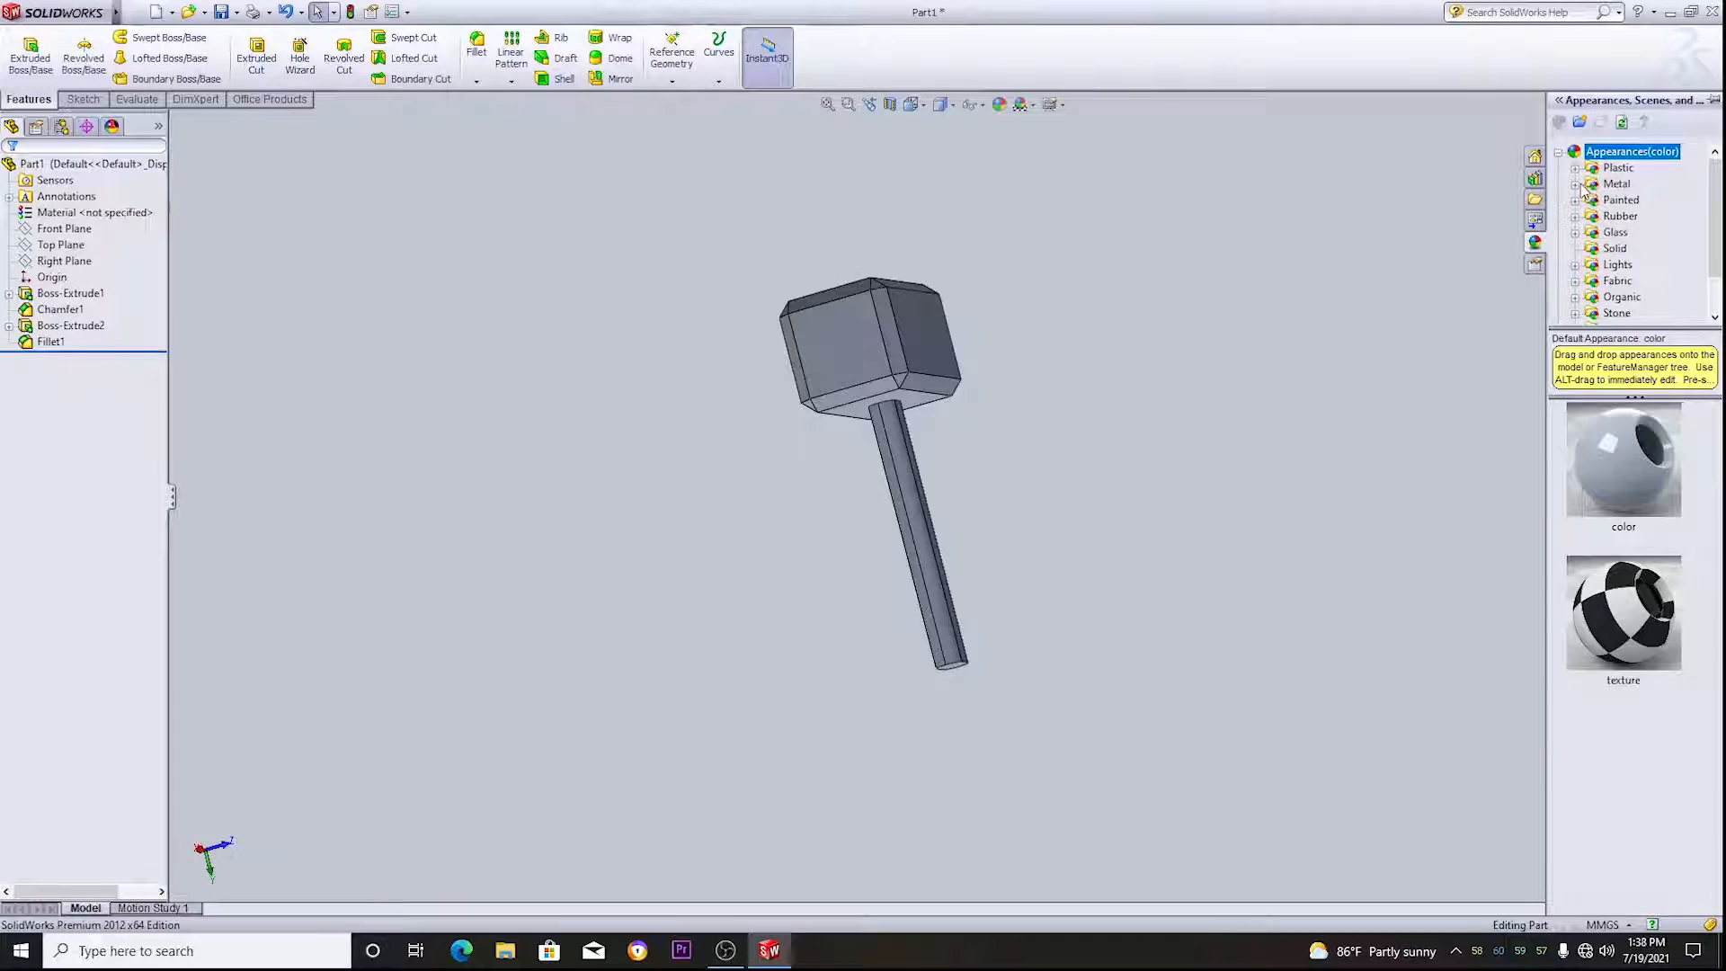
pyautogui.click(1590, 185)
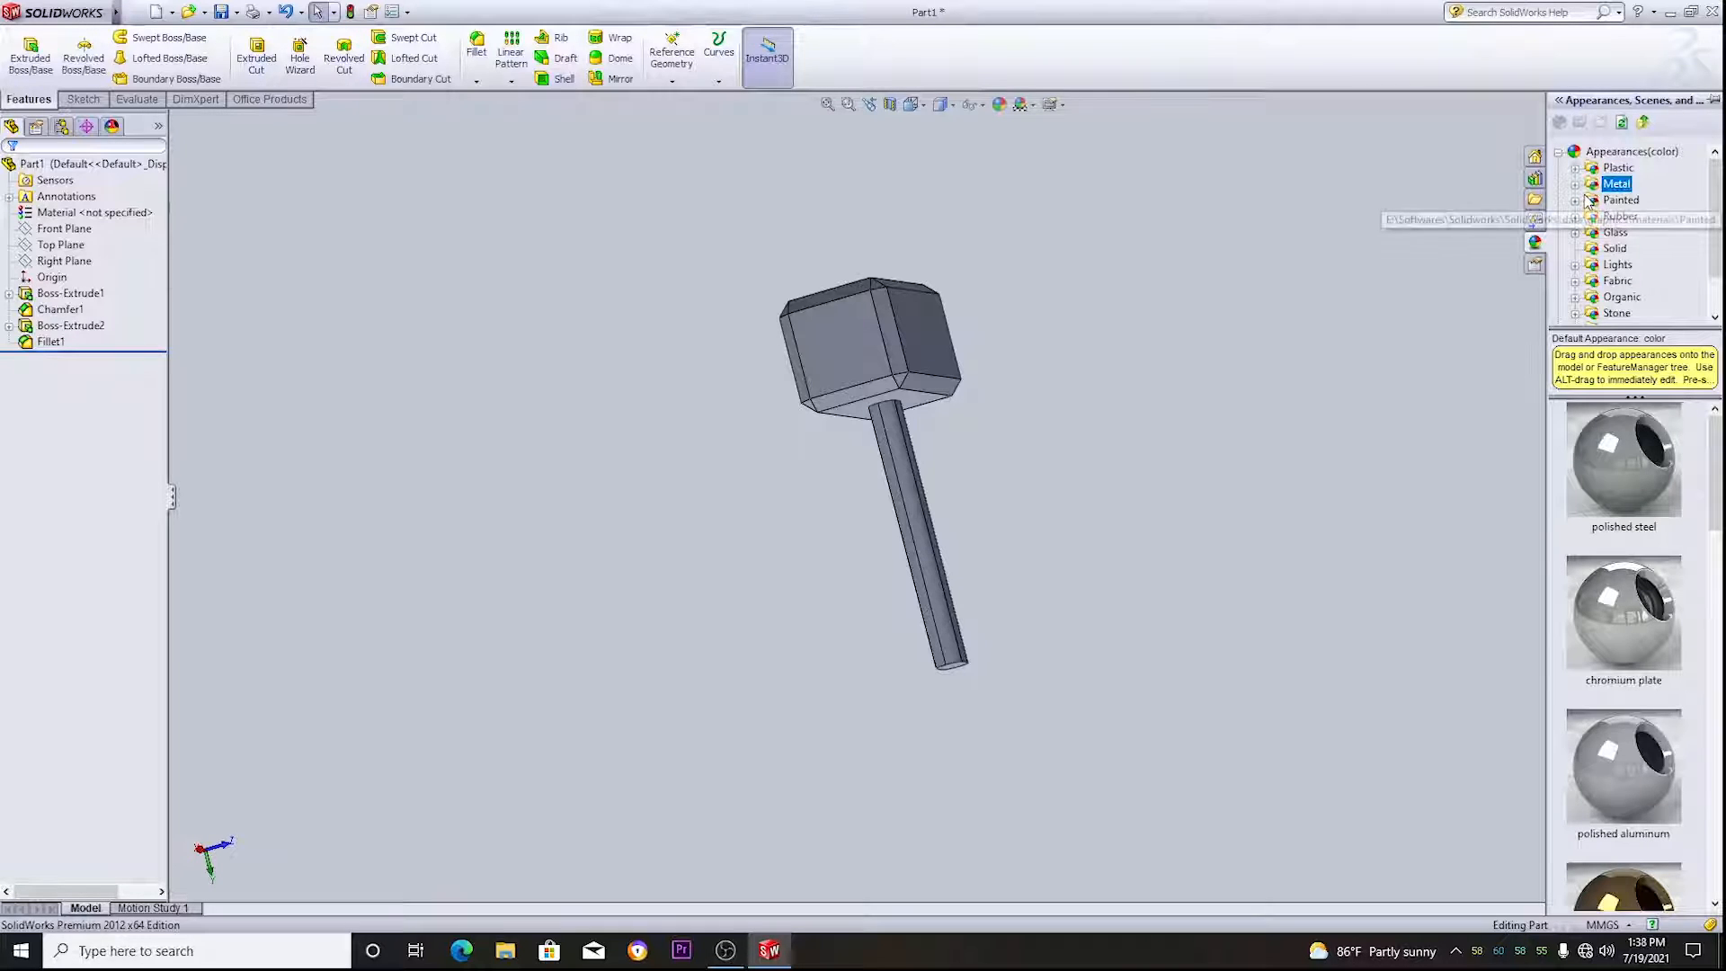
pyautogui.click(1576, 186)
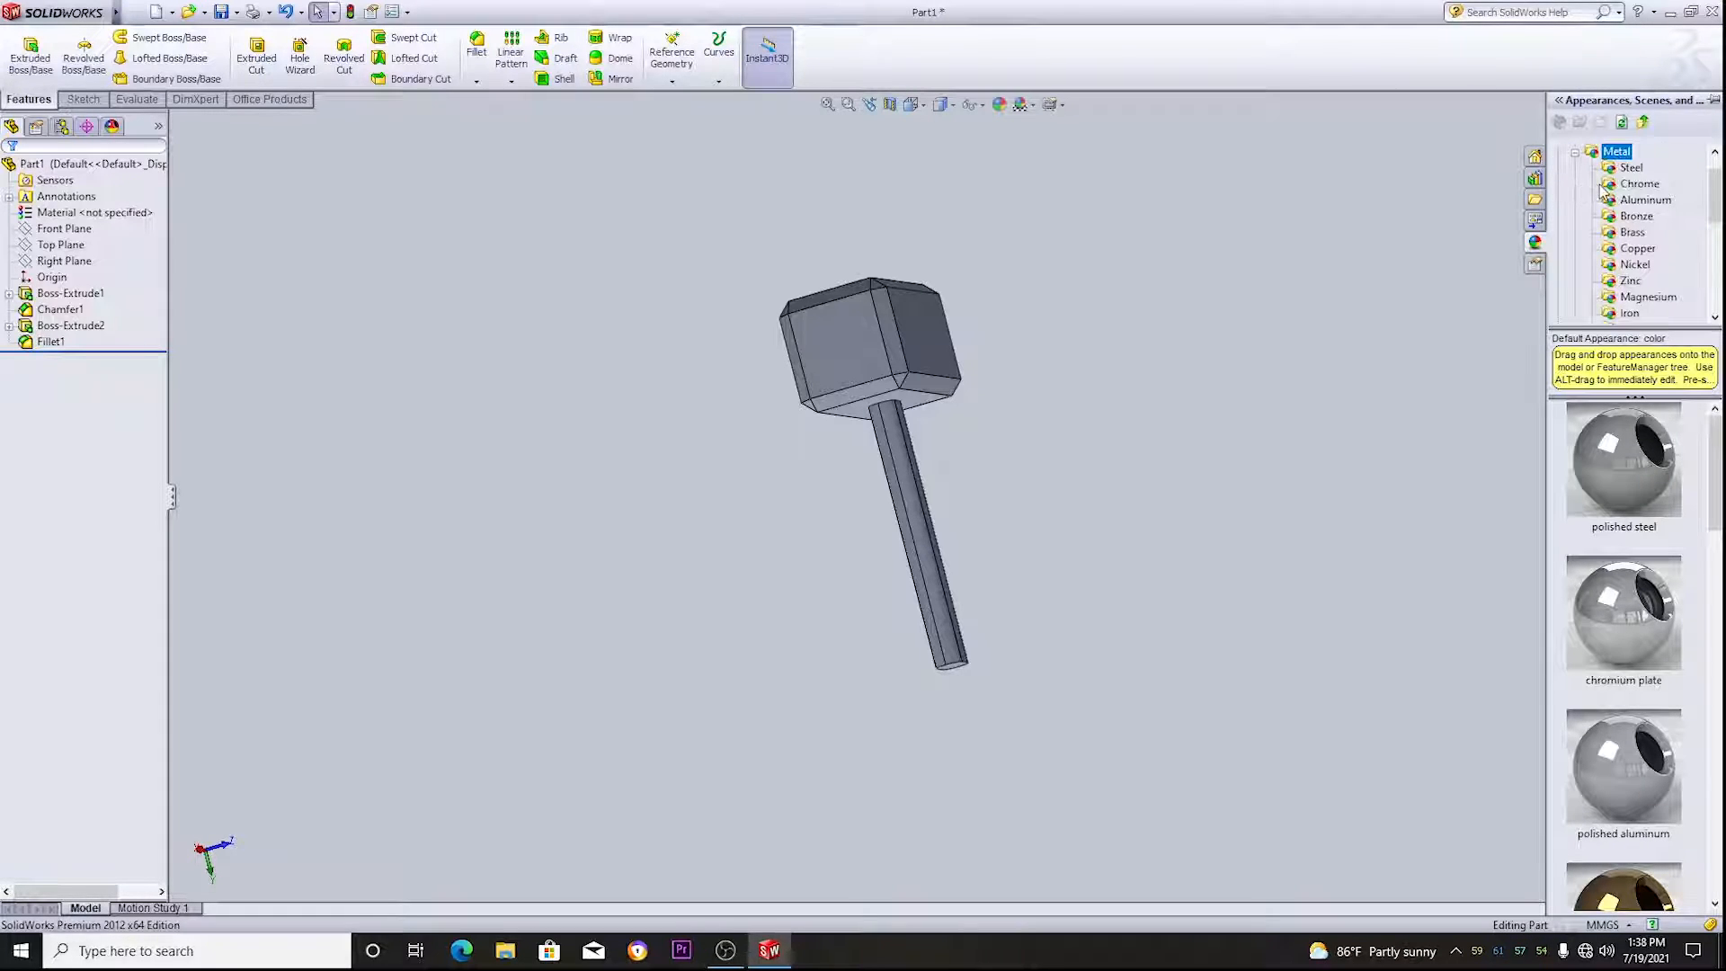
pyautogui.click(1631, 168)
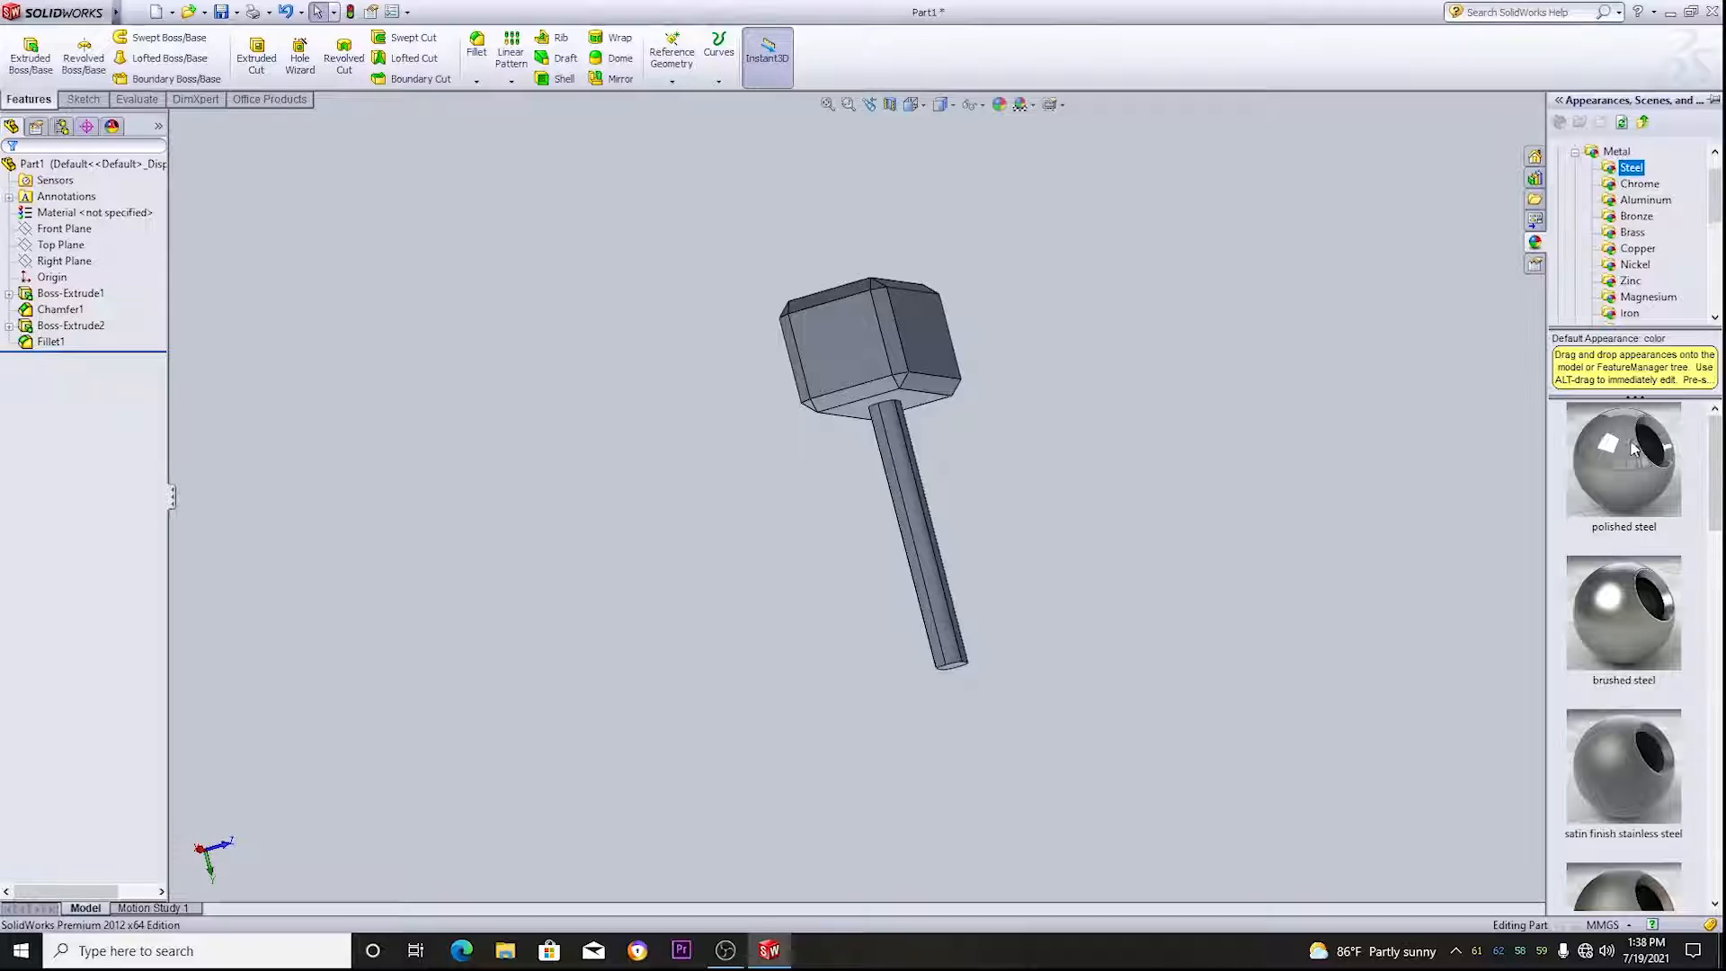
pyautogui.click(1626, 472)
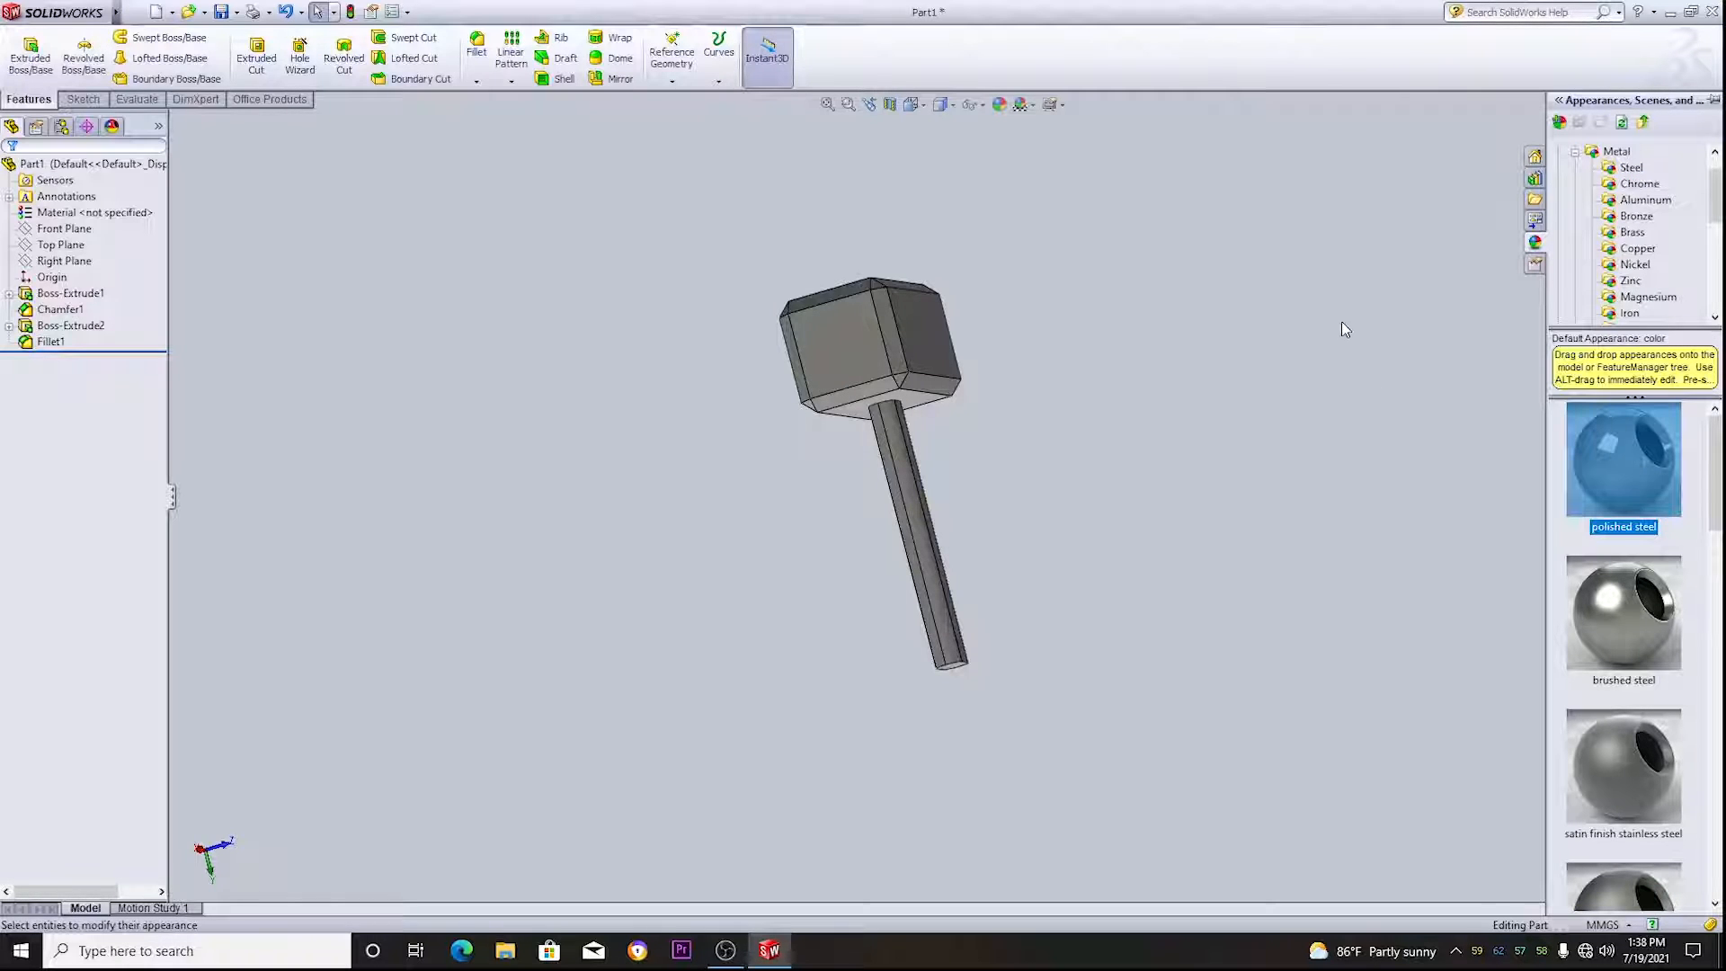
# - Select all faces of the handle, including its fillets and end face, and apply the polished rosewood 2d appearance to them
pyautogui.moveTo(1342, 321); pyautogui.dragTo(1151, 396, button='middle')
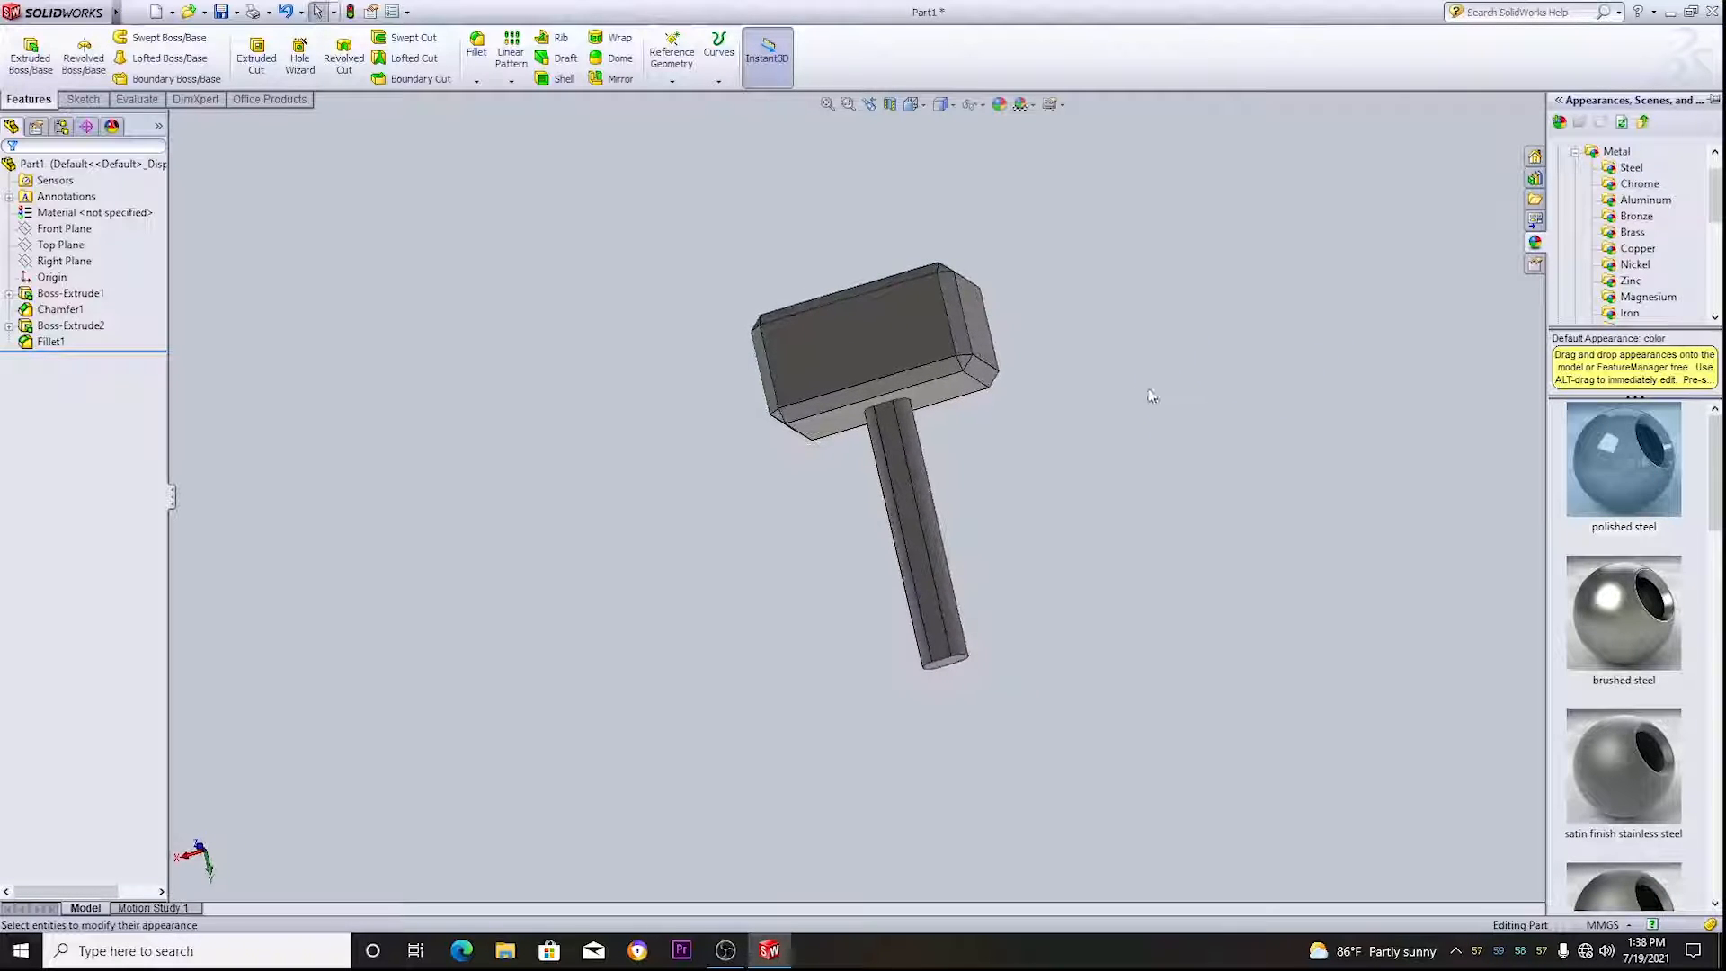
pyautogui.click(903, 515)
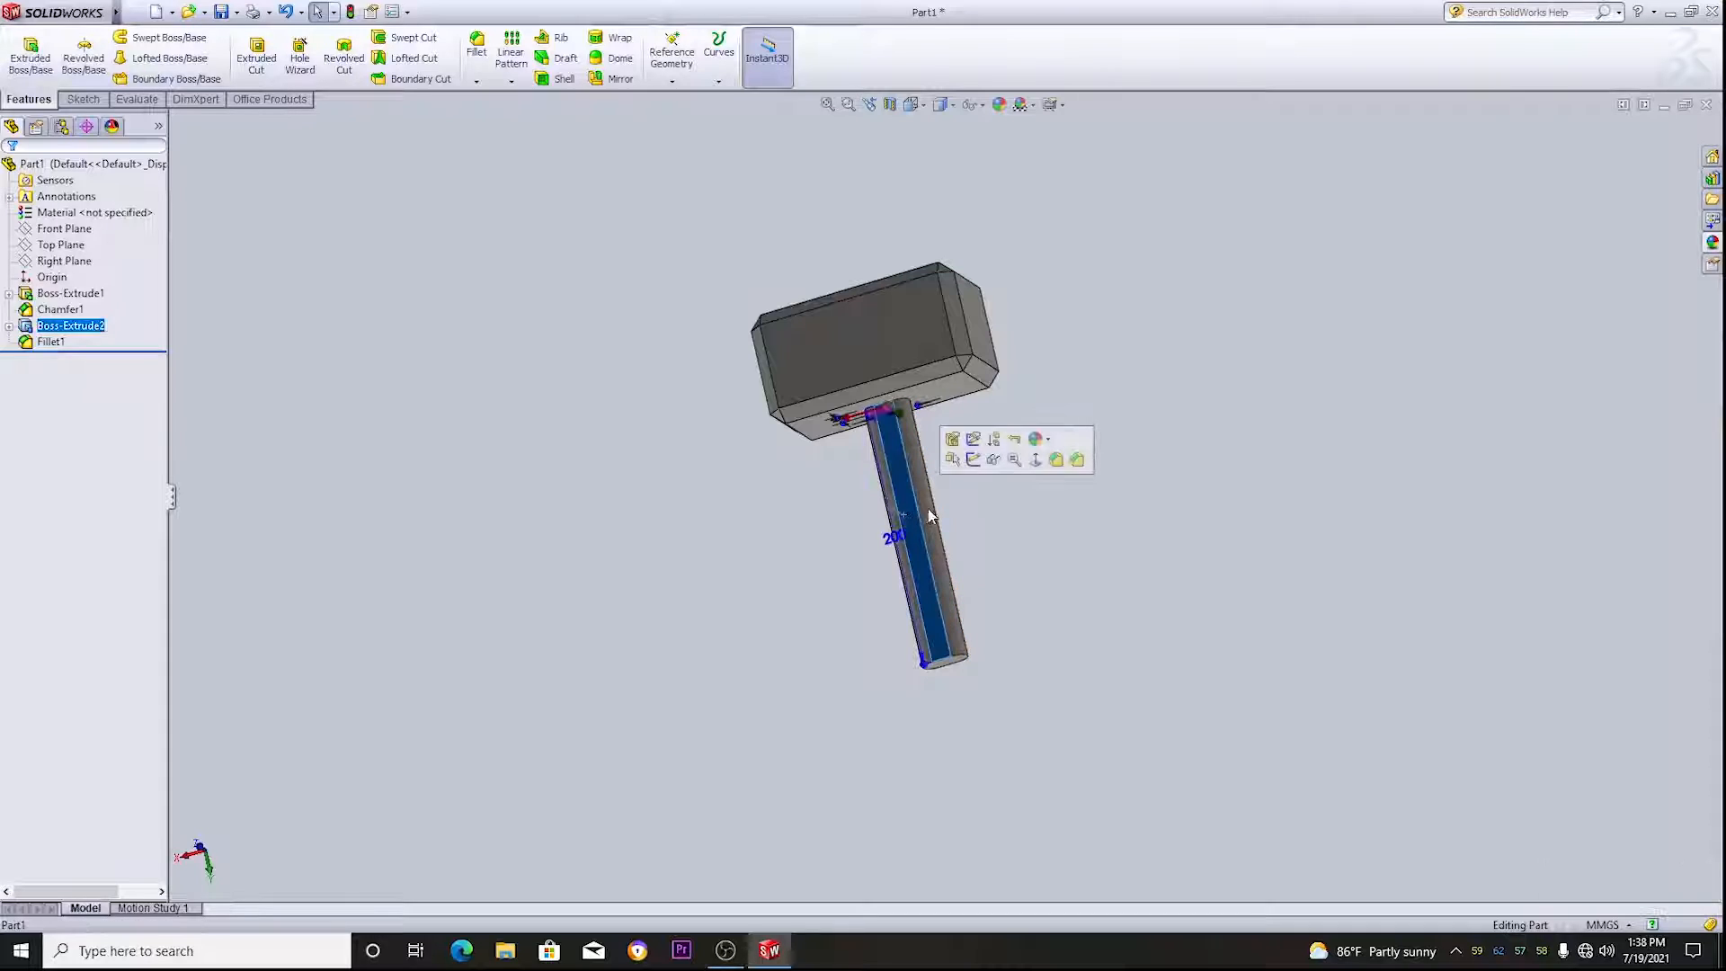
pyautogui.moveTo(1110, 389); pyautogui.dragTo(888, 454, button='middle')
pyautogui.keyDown('ctrl'); pyautogui.click(896, 476); pyautogui.keyUp('ctrl')
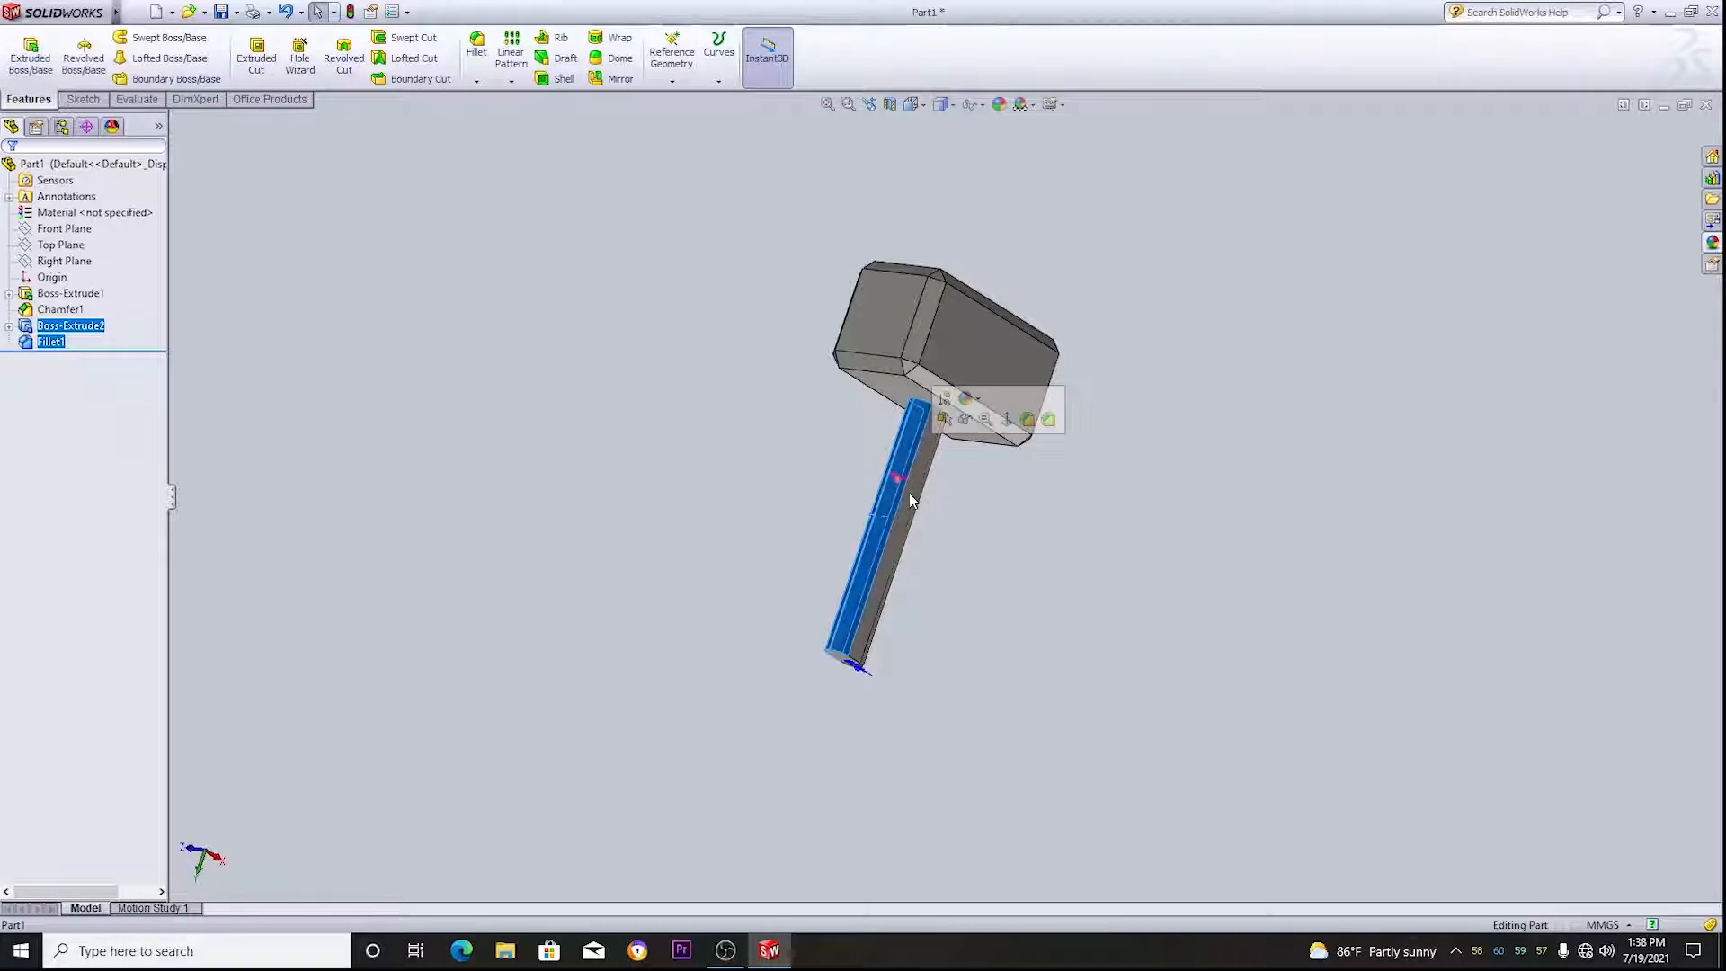
pyautogui.keyDown('ctrl'); pyautogui.click(909, 492); pyautogui.keyUp('ctrl')
pyautogui.moveTo(1110, 539); pyautogui.dragTo(940, 244, button='middle')
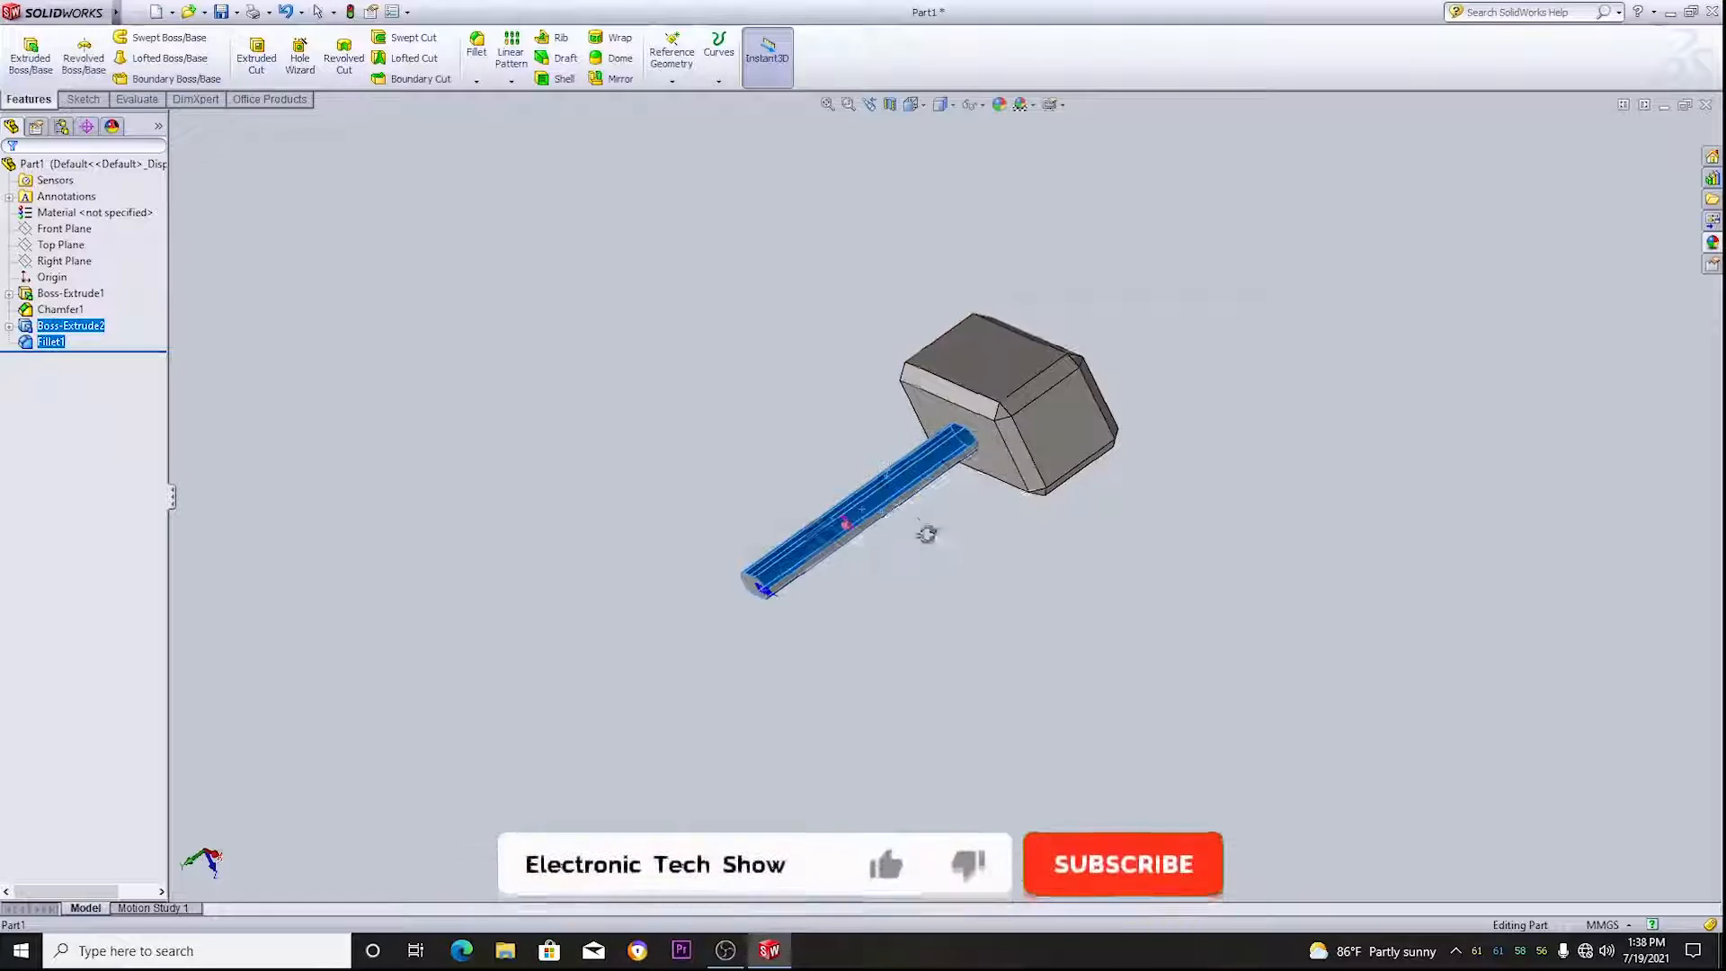
pyautogui.moveTo(924, 531); pyautogui.dragTo(896, 385, button='middle')
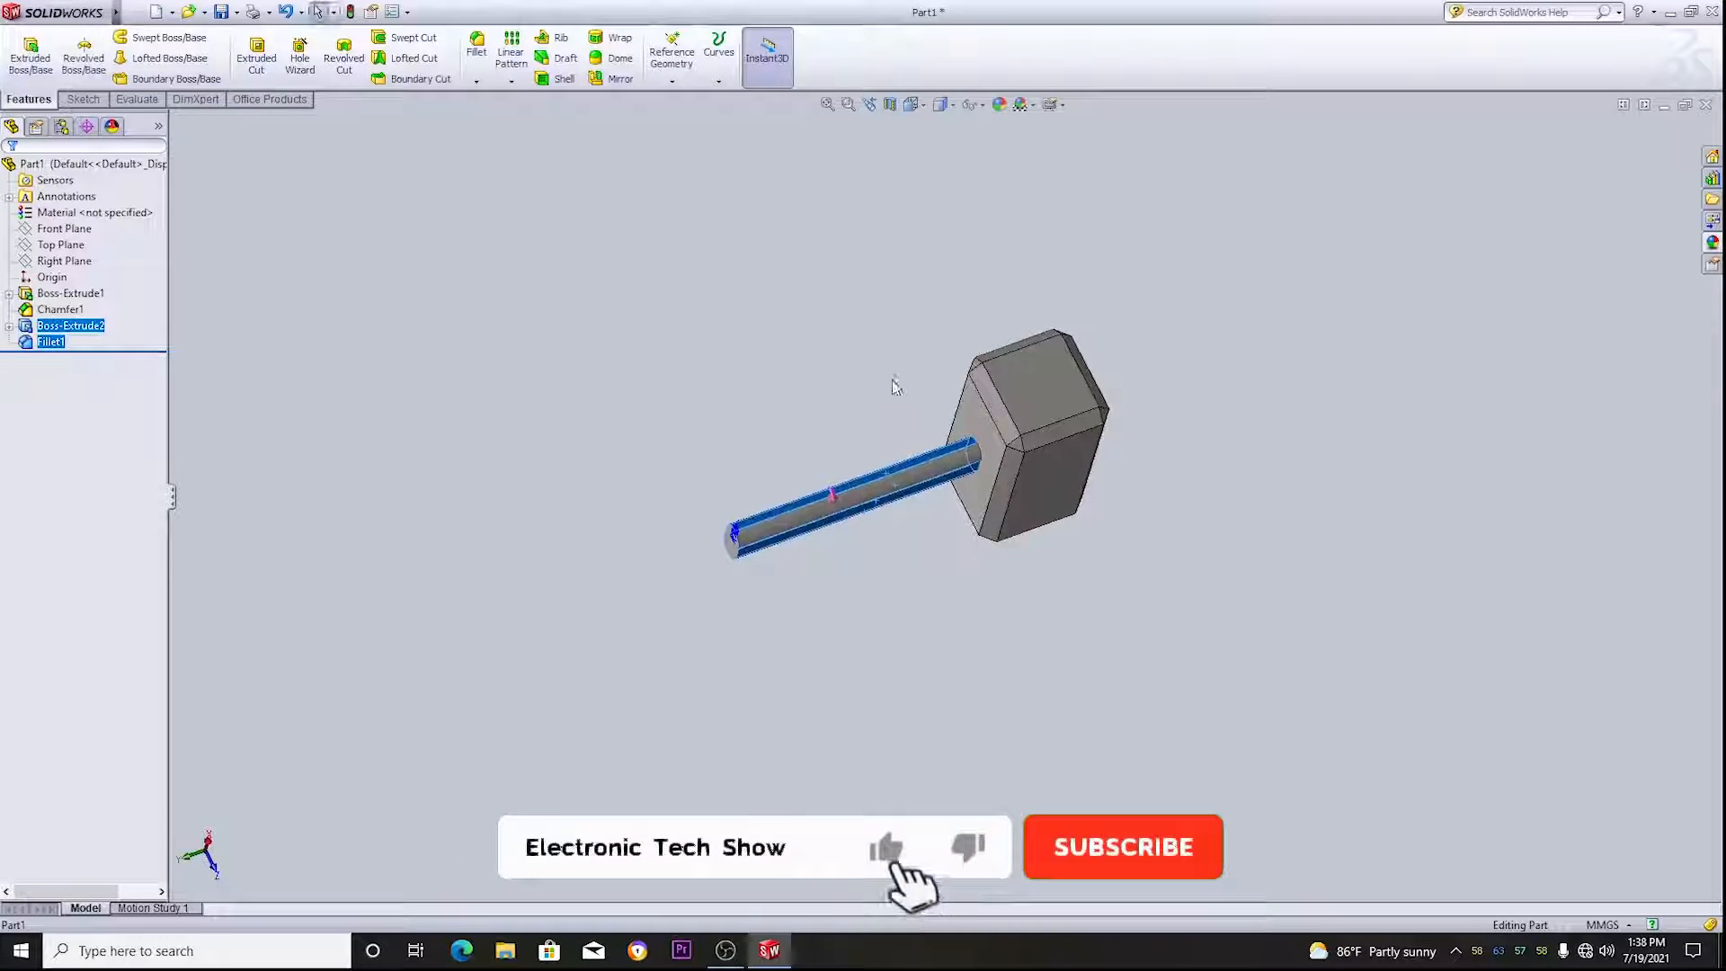
pyautogui.keyDown('ctrl'); pyautogui.click(858, 495); pyautogui.keyUp('ctrl')
pyautogui.moveTo(945, 563); pyautogui.dragTo(1082, 300, button='middle')
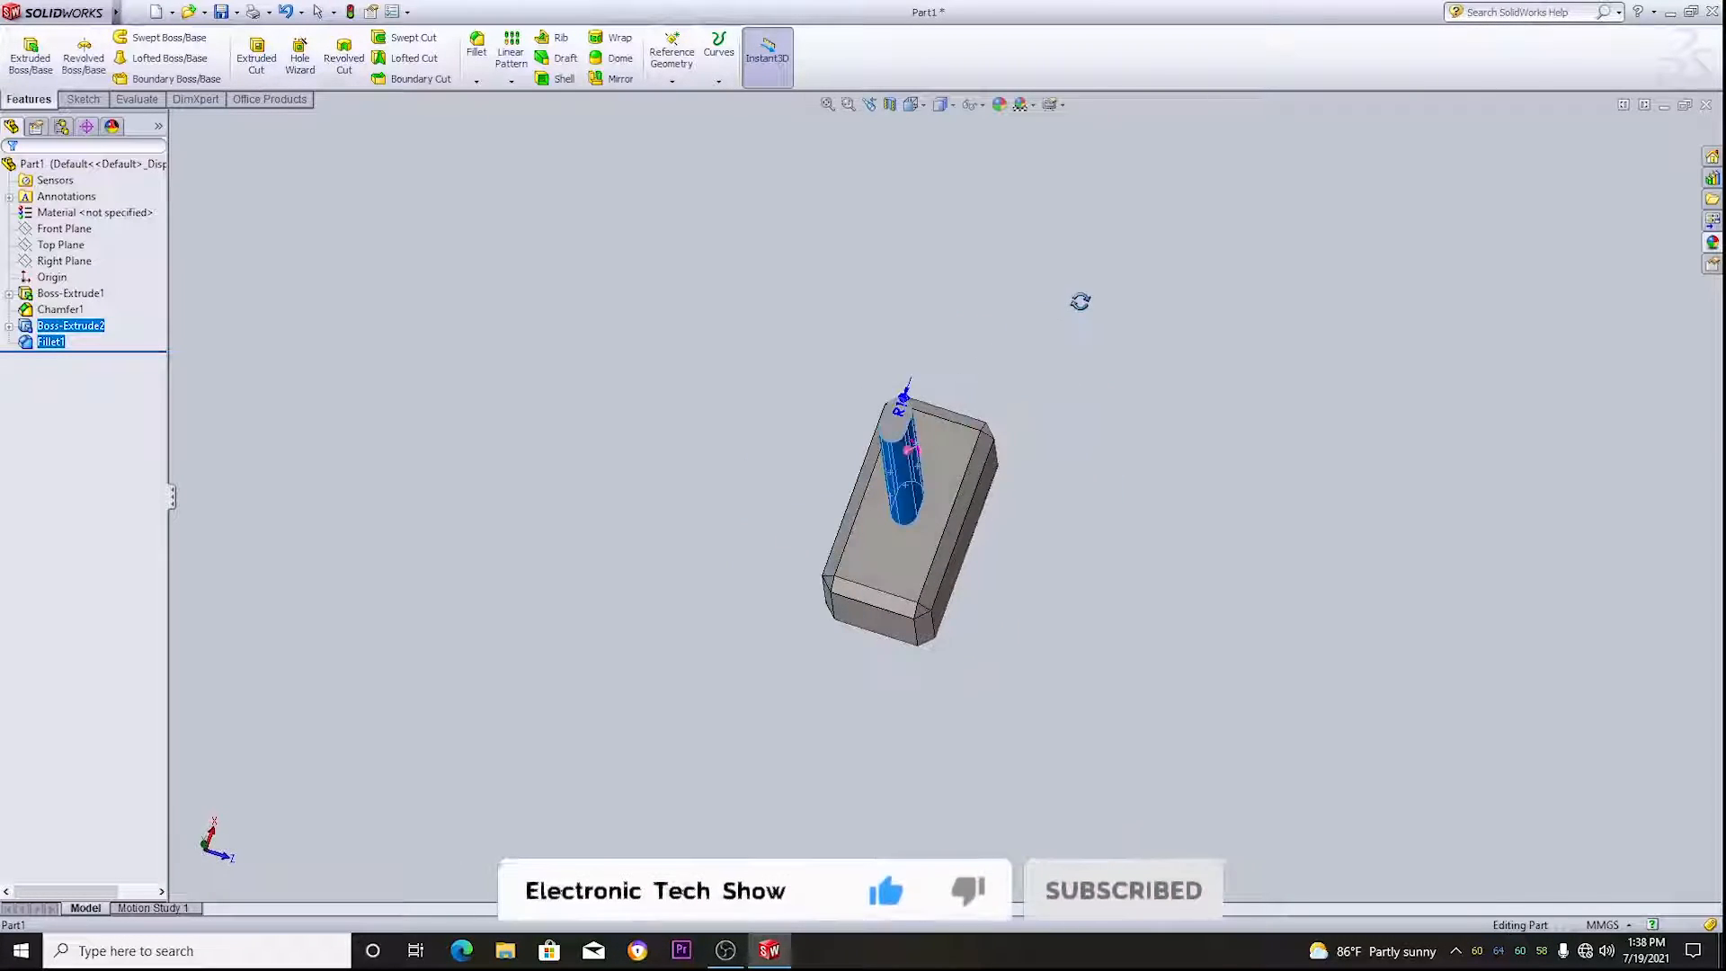
pyautogui.keyDown('ctrl'); pyautogui.click(904, 430); pyautogui.keyUp('ctrl')
pyautogui.moveTo(1119, 340); pyautogui.dragTo(1598, 603, button='middle')
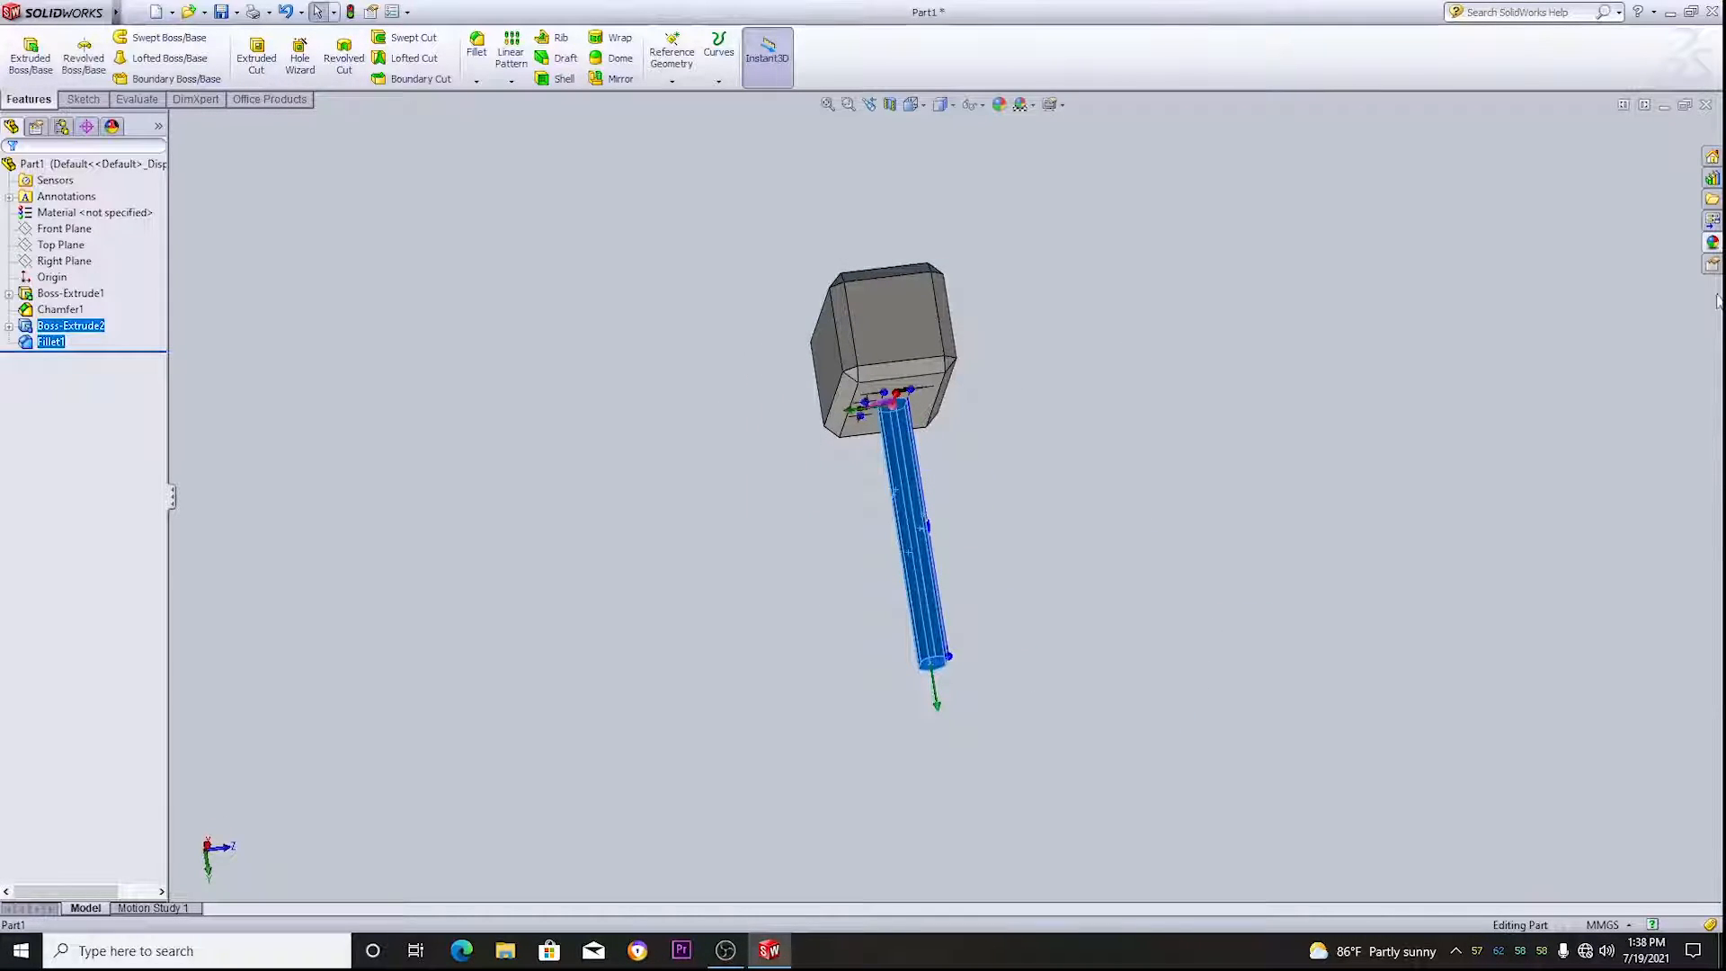
pyautogui.click(1712, 248)
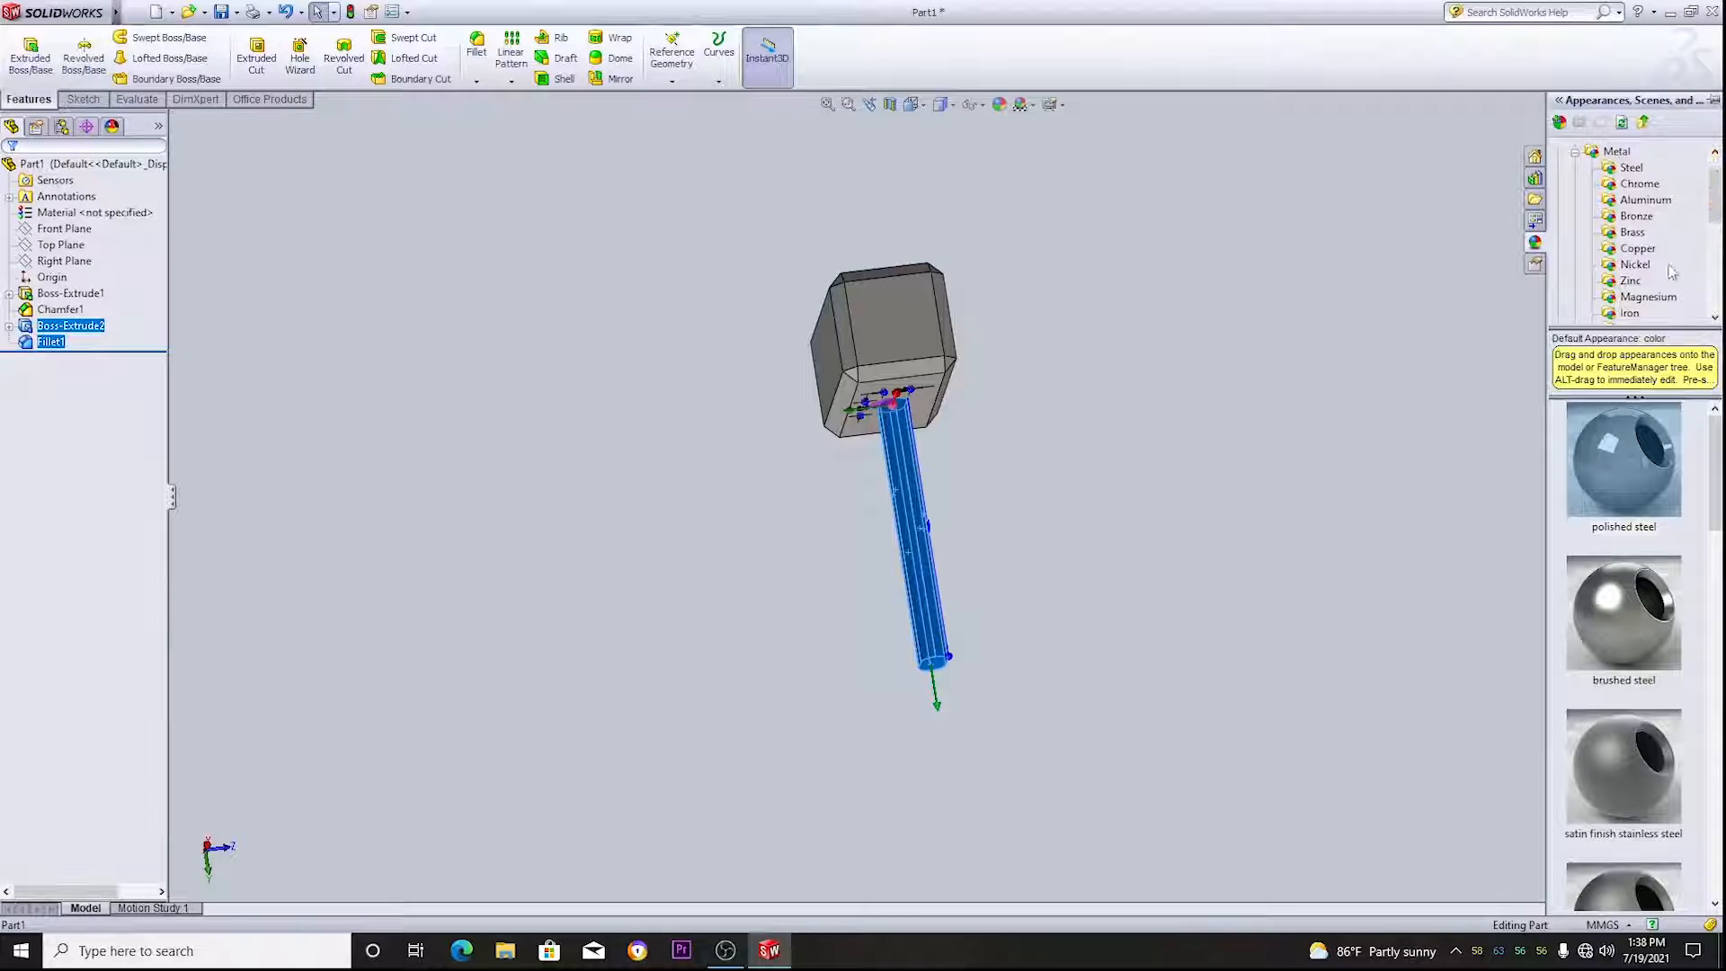
pyautogui.scroll(-3, 1637, 205)
pyautogui.scroll(3, 1636, 205)
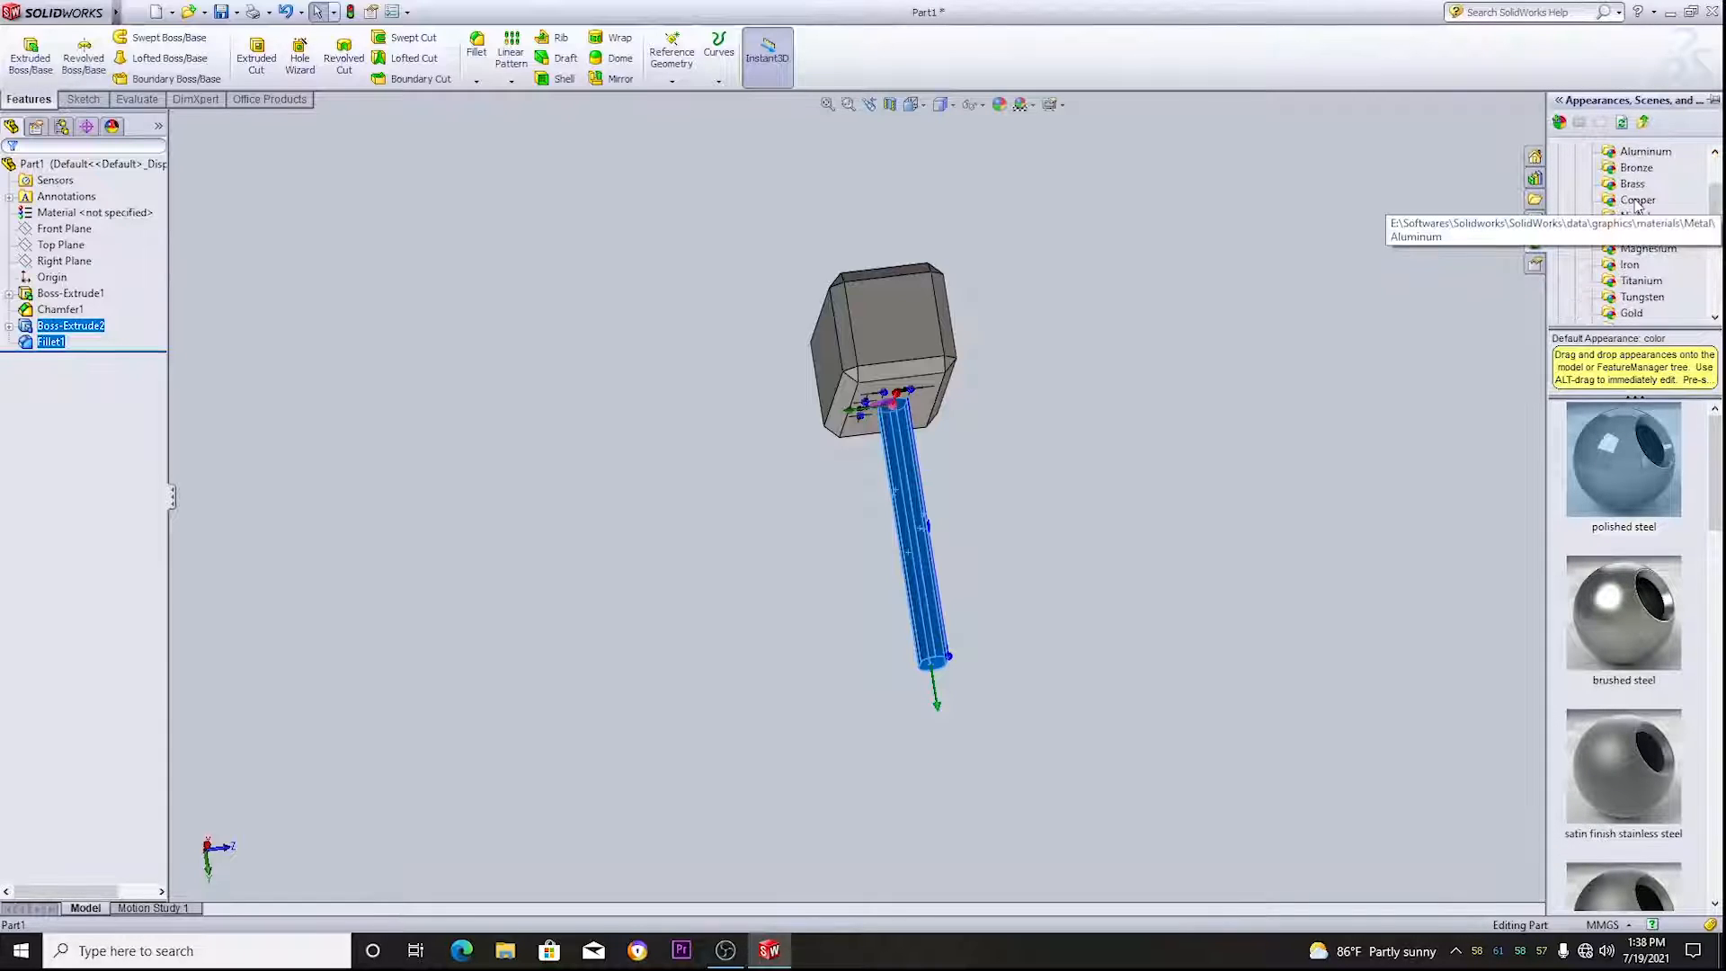
pyautogui.click(1575, 153)
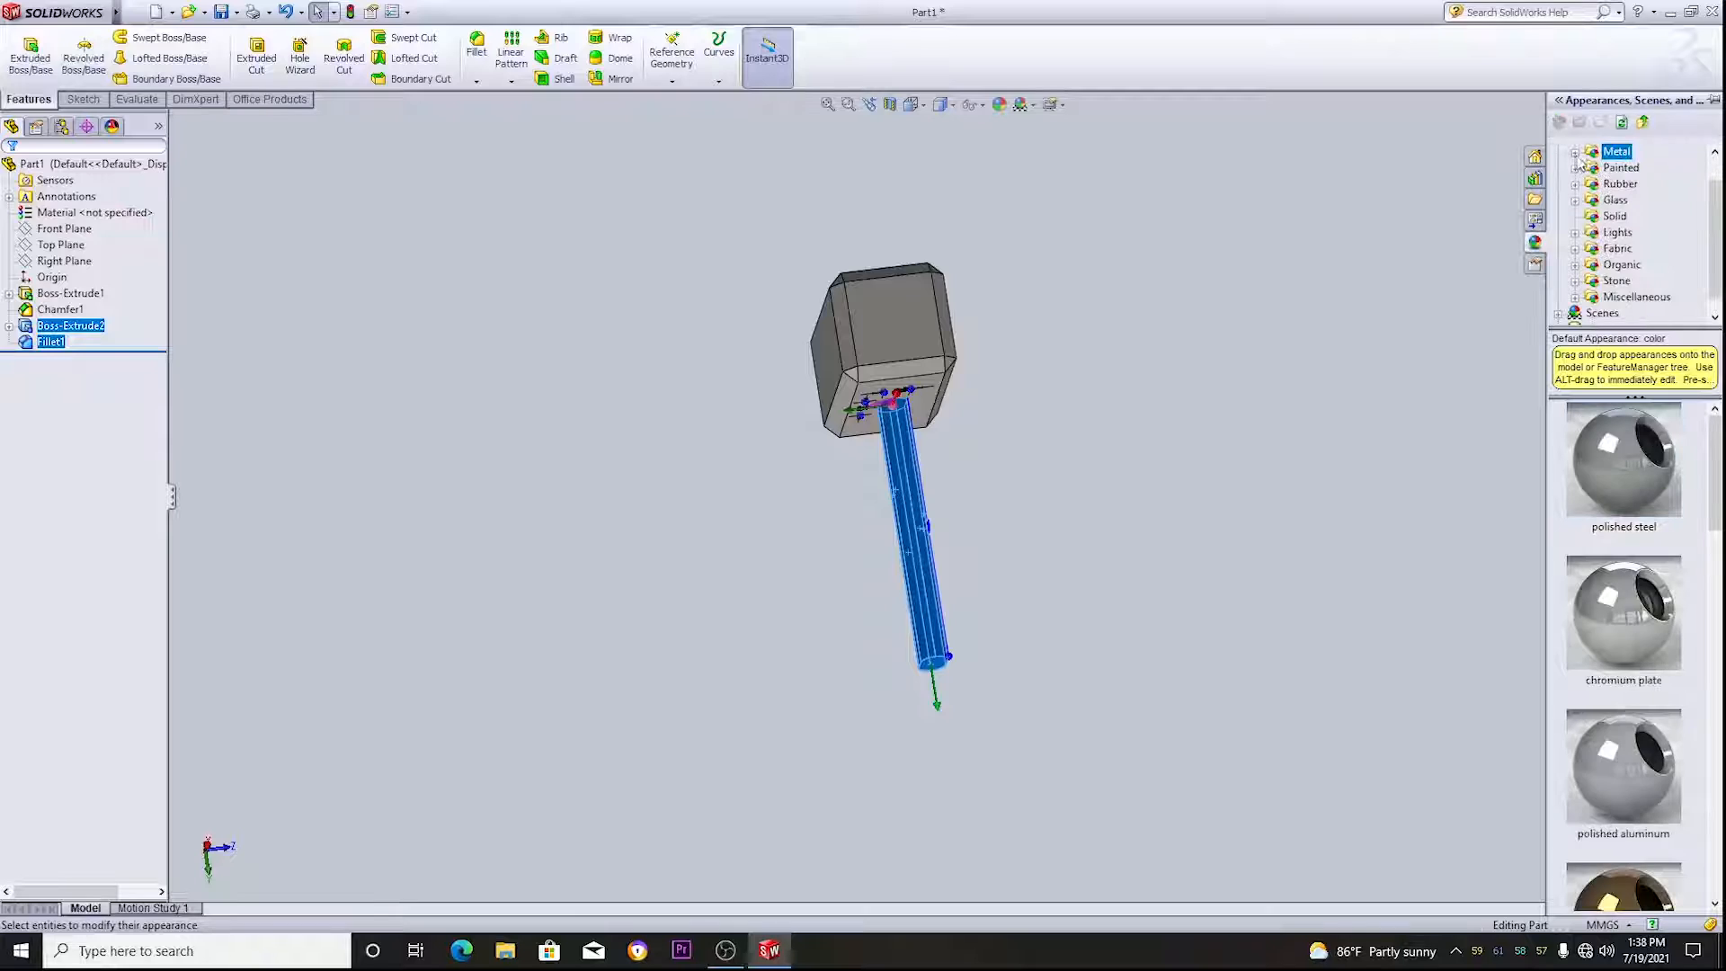
pyautogui.click(1577, 300)
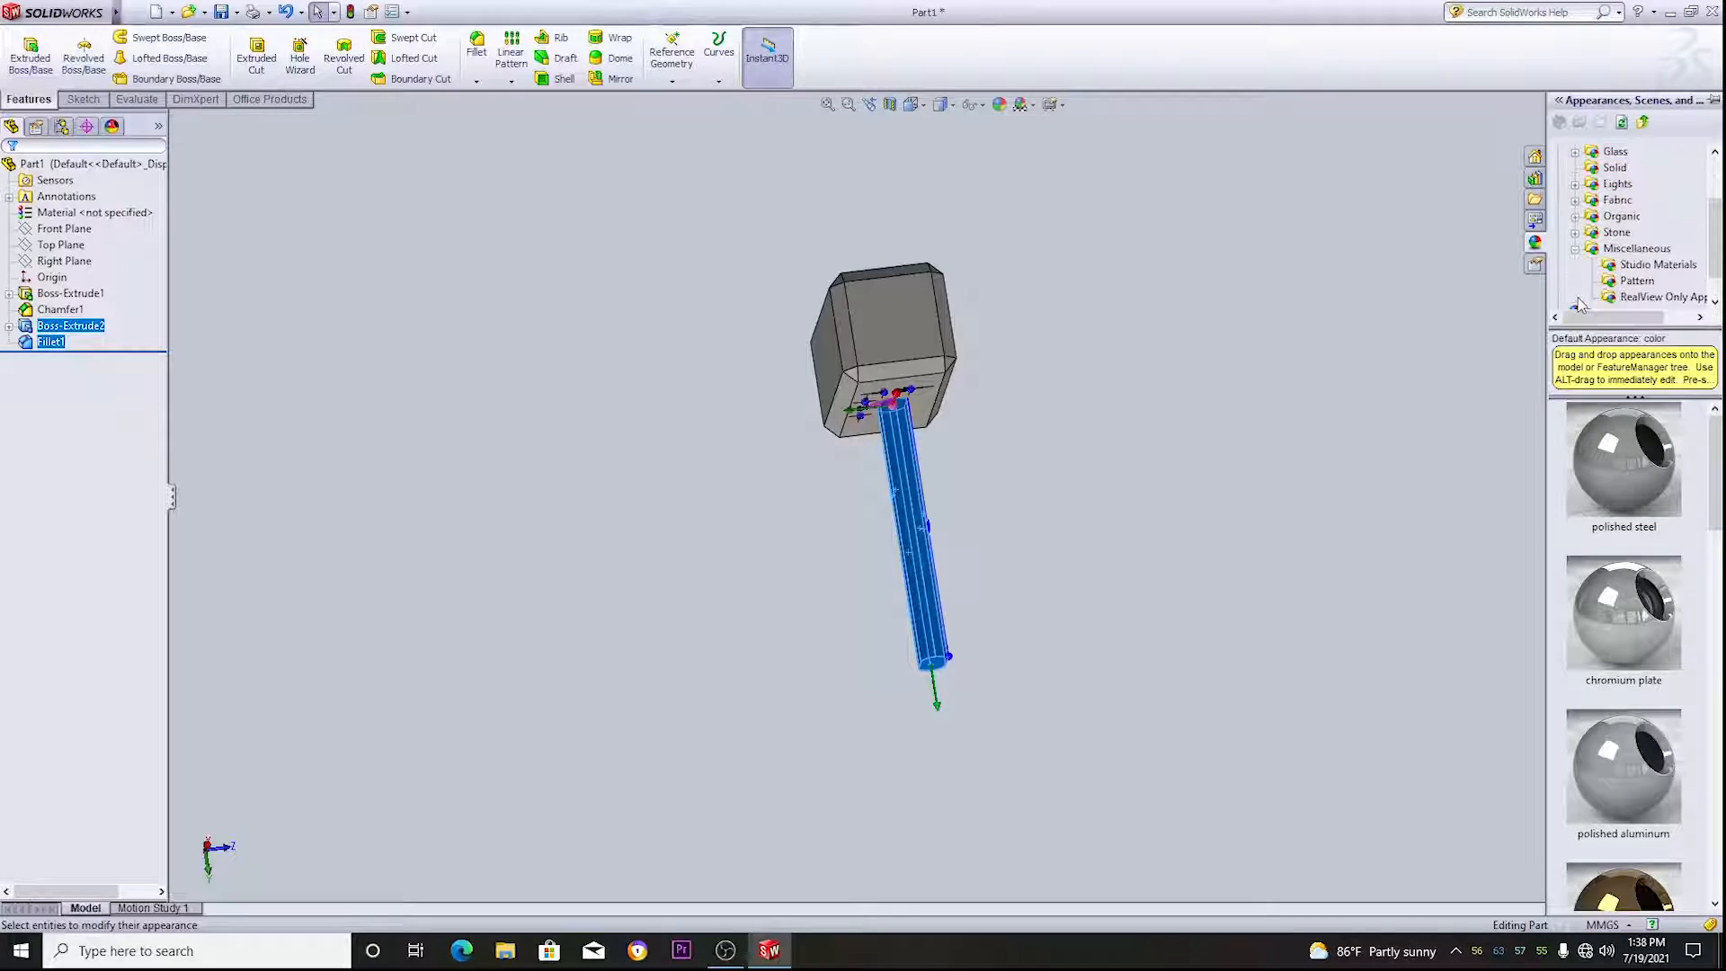
pyautogui.click(1574, 249)
pyautogui.click(1575, 248)
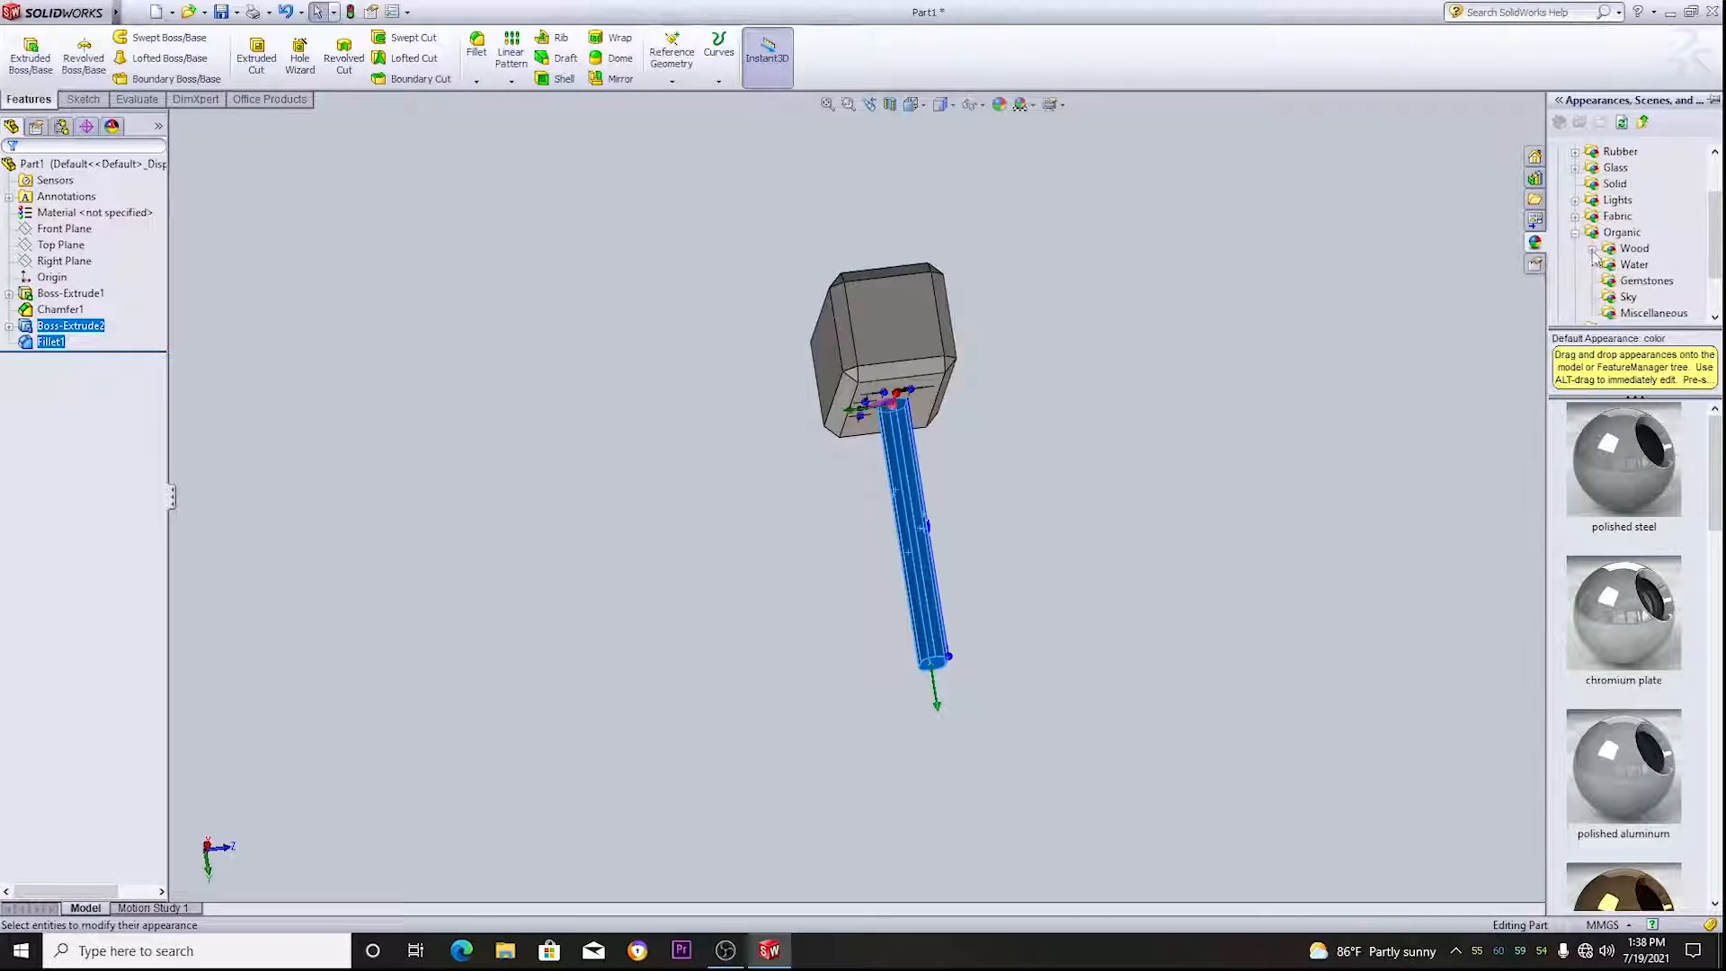
pyautogui.click(1593, 250)
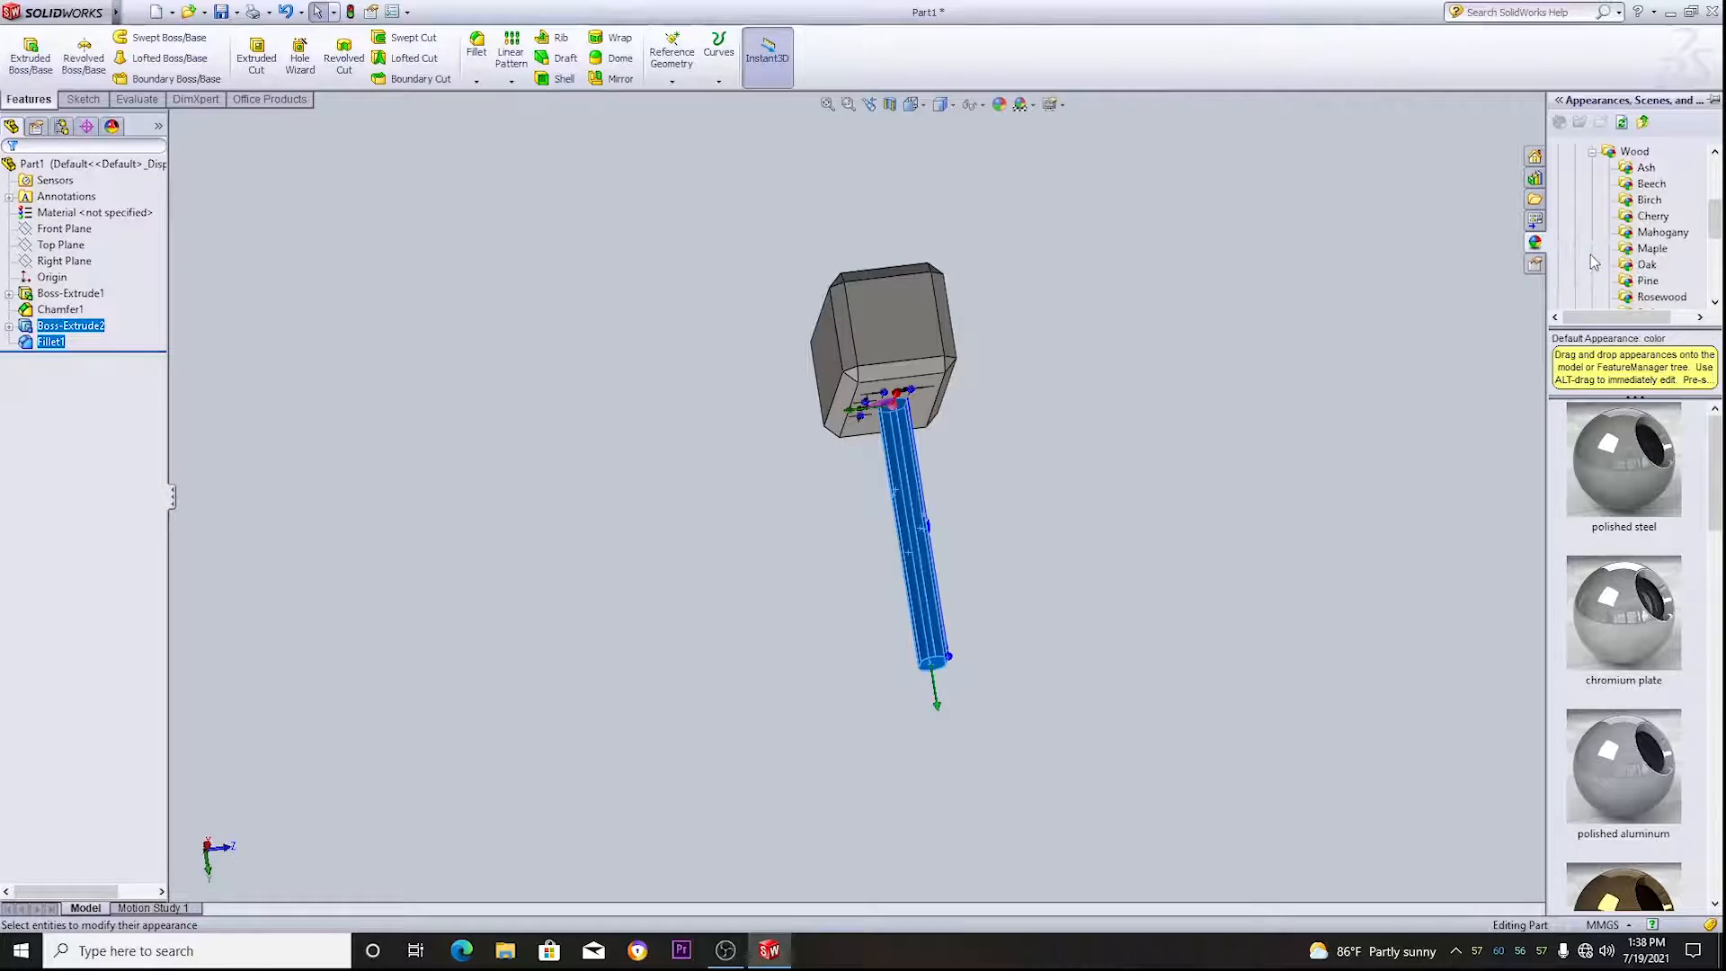
pyautogui.scroll(-1, 1682, 279)
pyautogui.click(1674, 249)
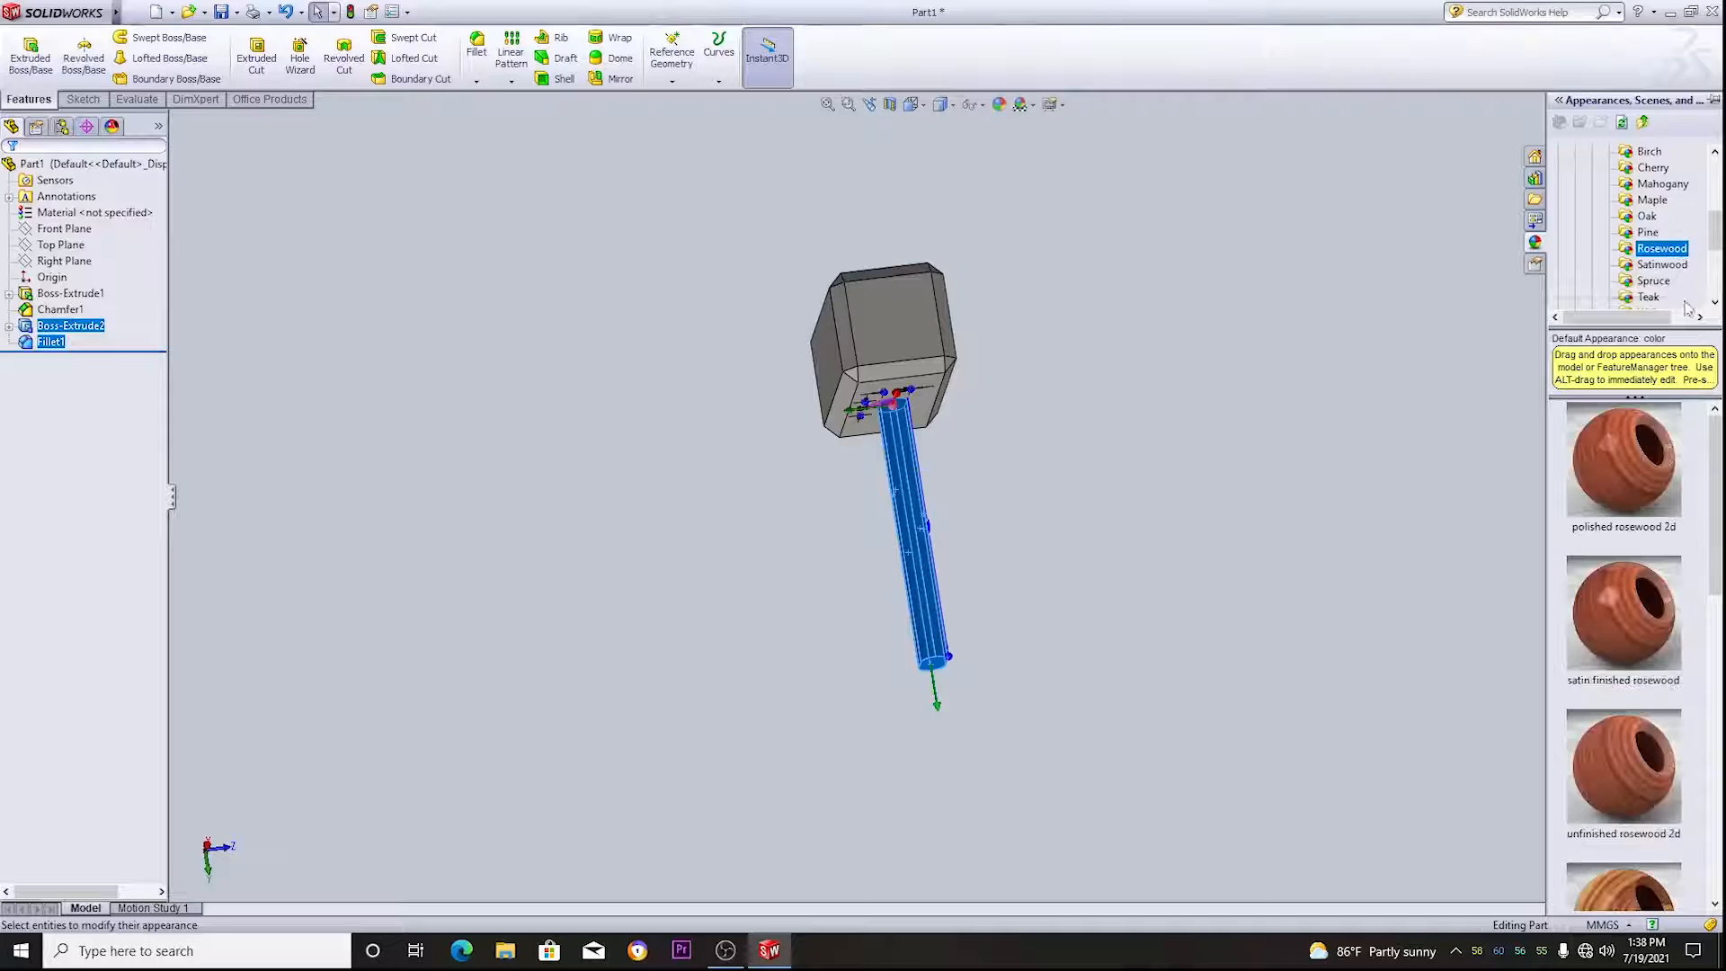
pyautogui.click(1655, 483)
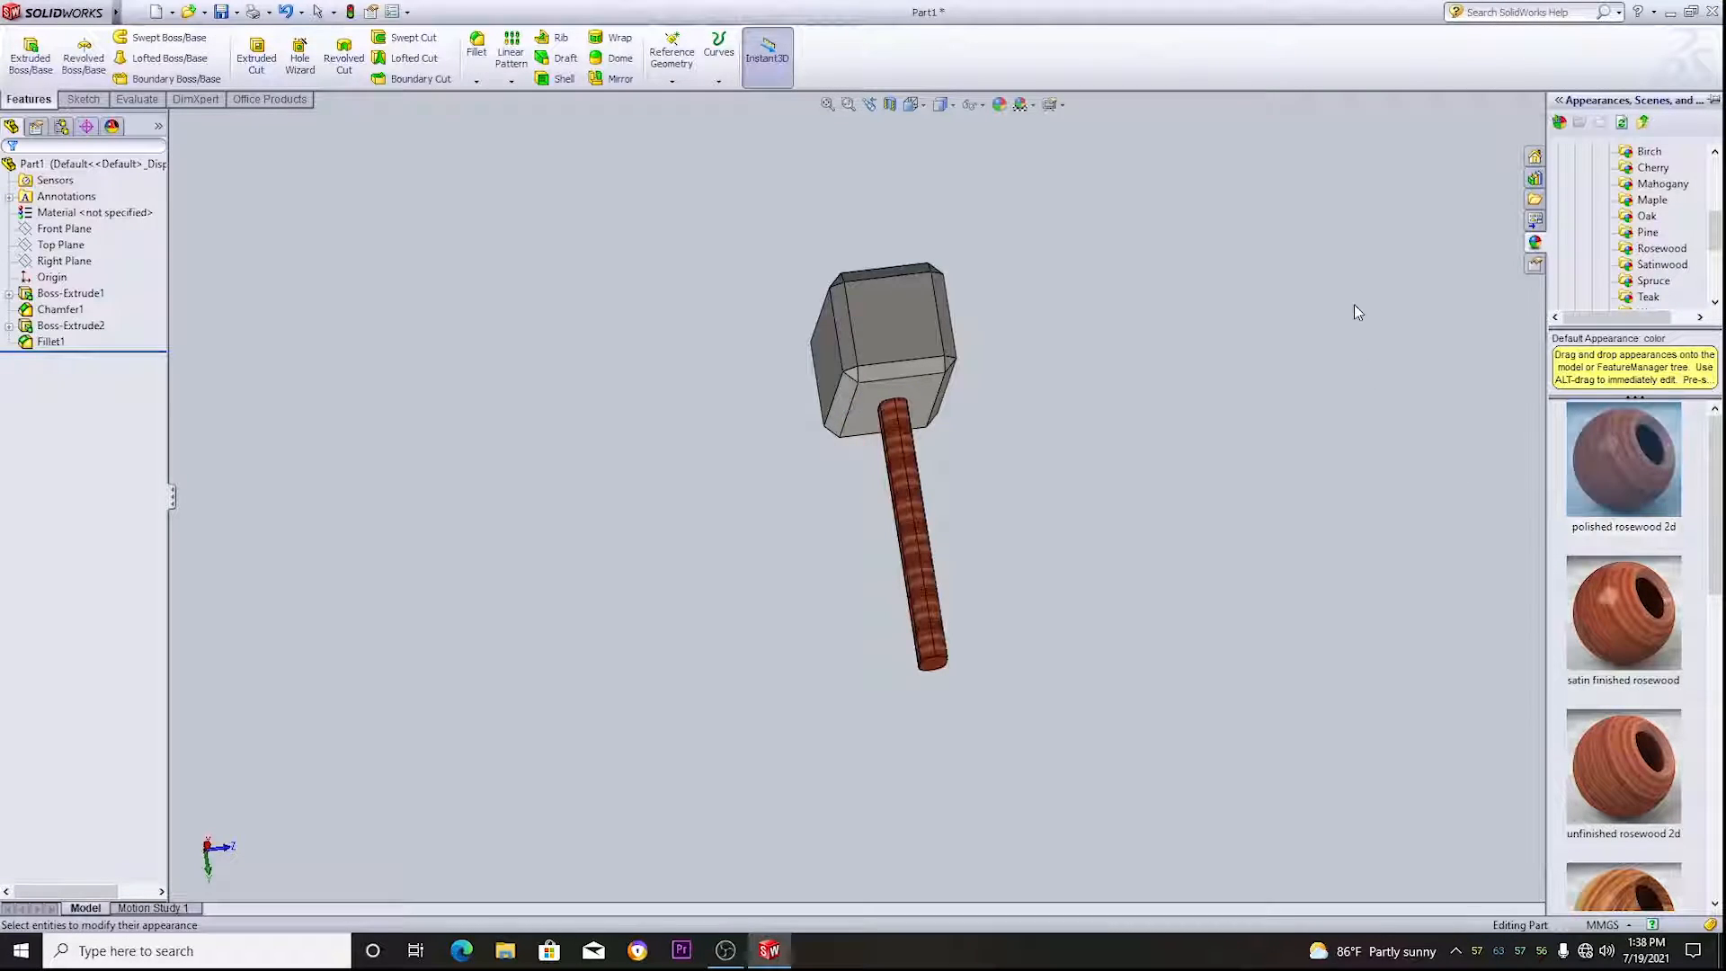
# - Examine the finished hammer's steel head and rosewood handle up close and from several angles
pyautogui.moveTo(1356, 308); pyautogui.dragTo(1308, 435, button='middle')
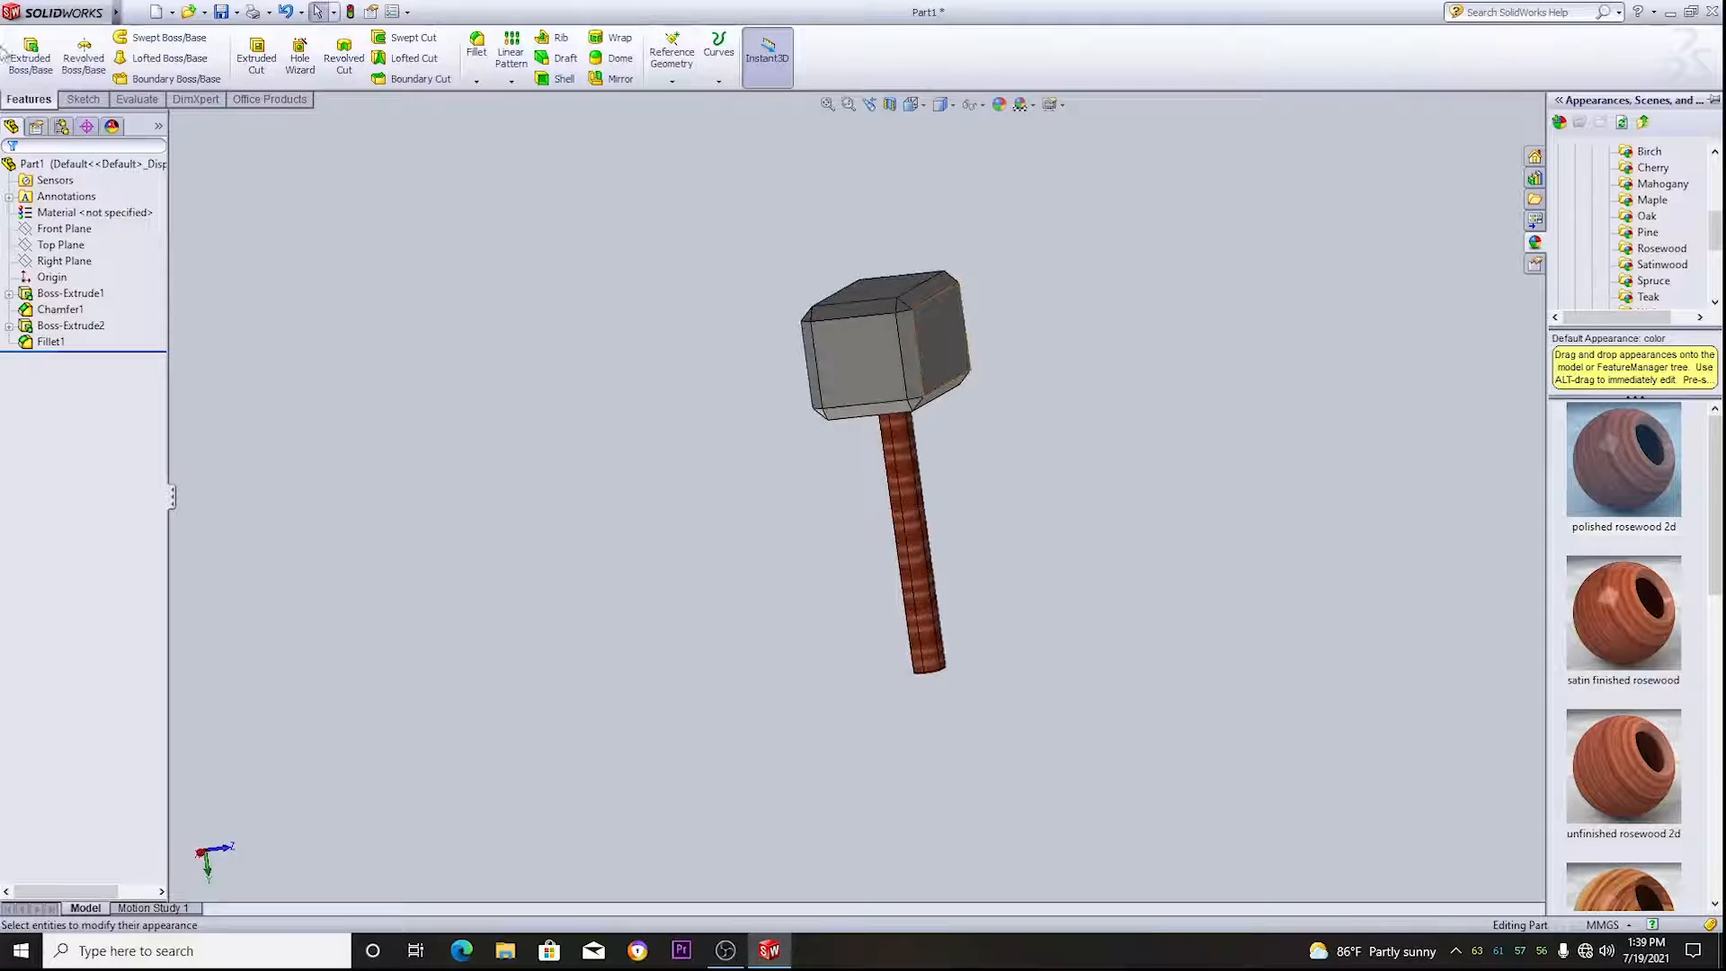
pyautogui.click(1187, 295)
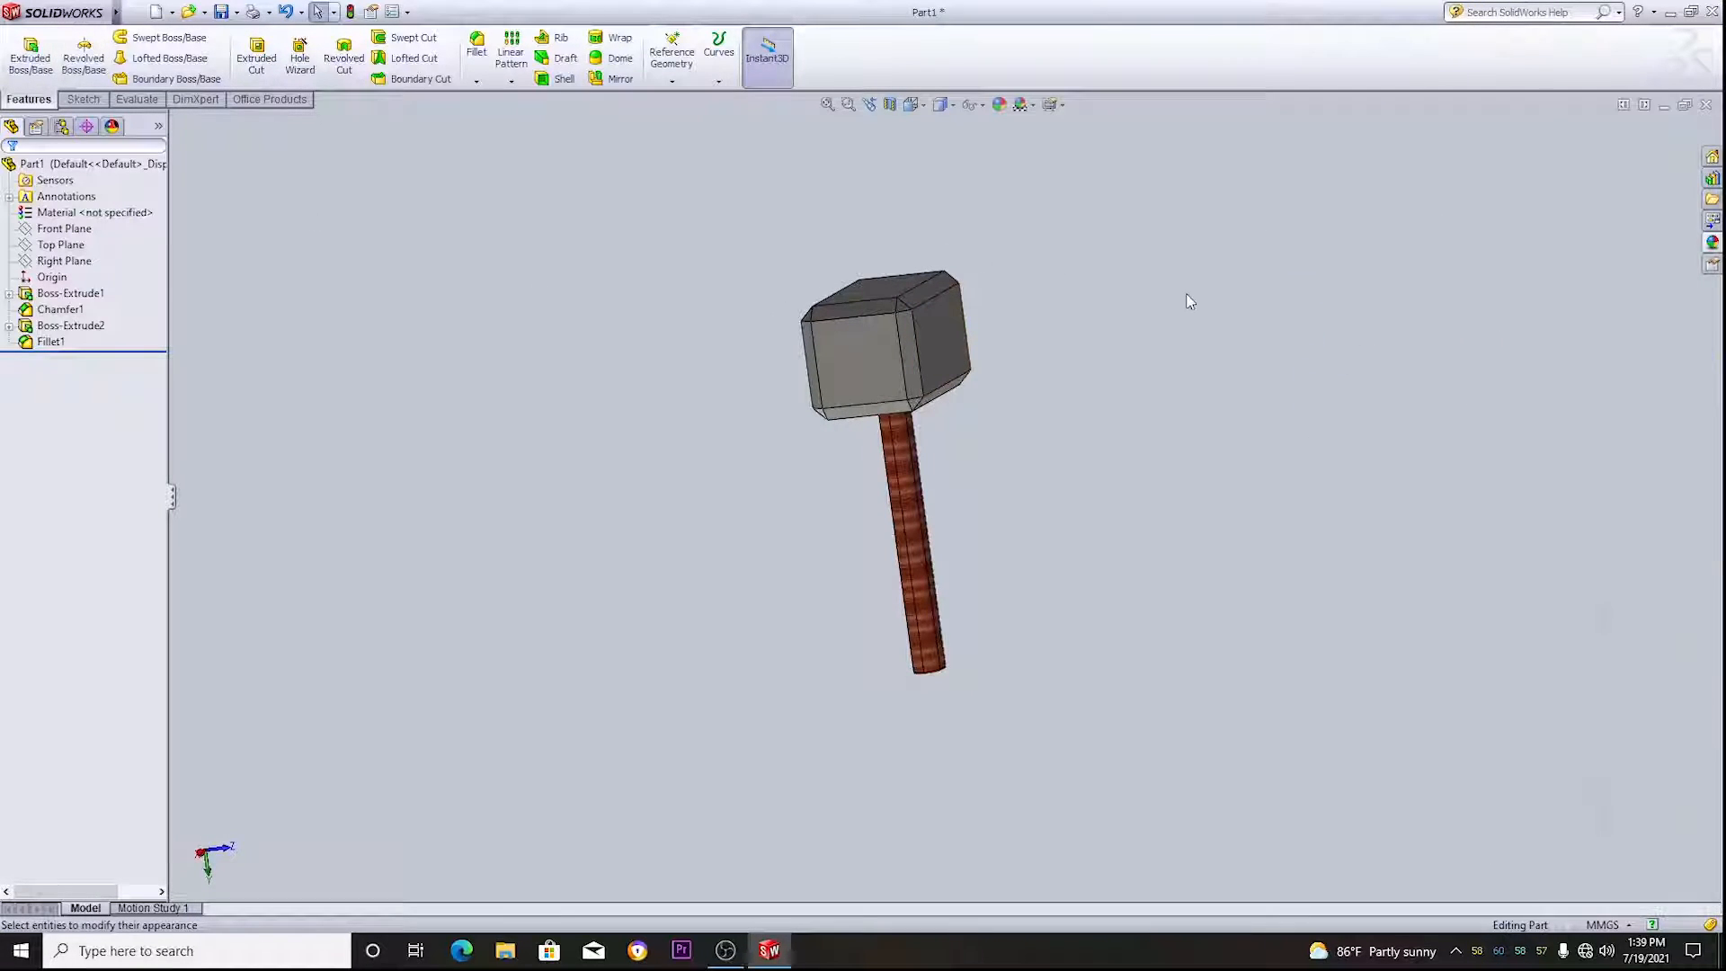
pyautogui.scroll(2, 1095, 364)
pyautogui.scroll(-2, 989, 430)
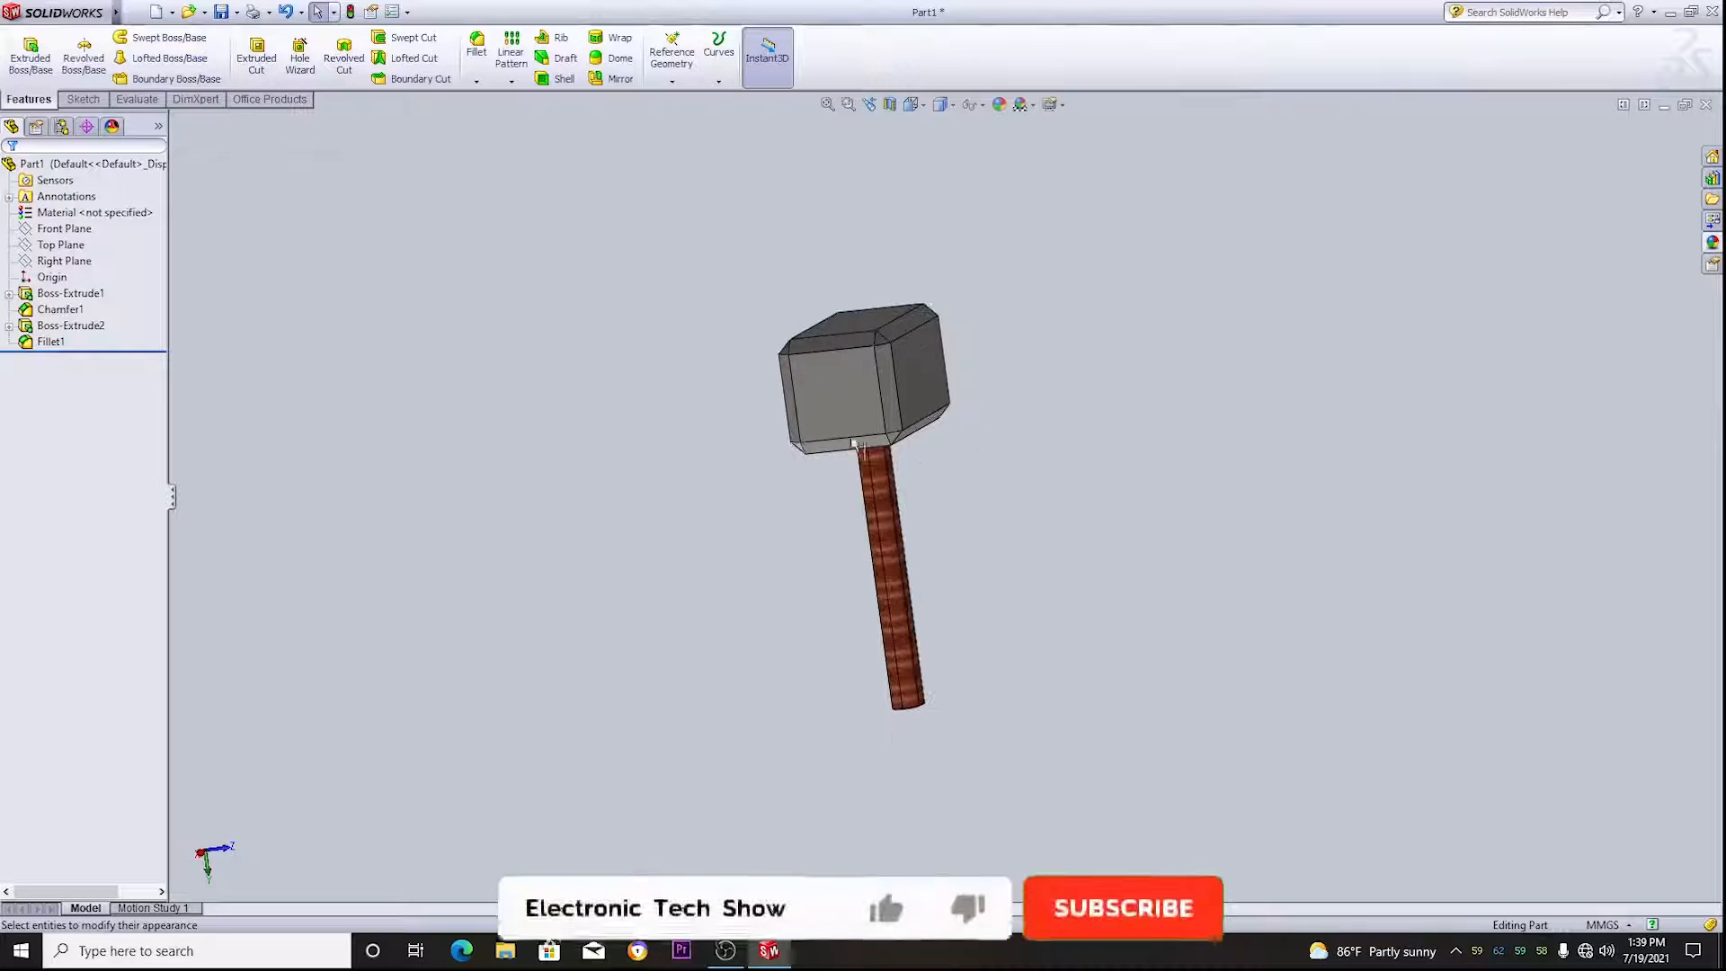
pyautogui.scroll(-1, 838, 402)
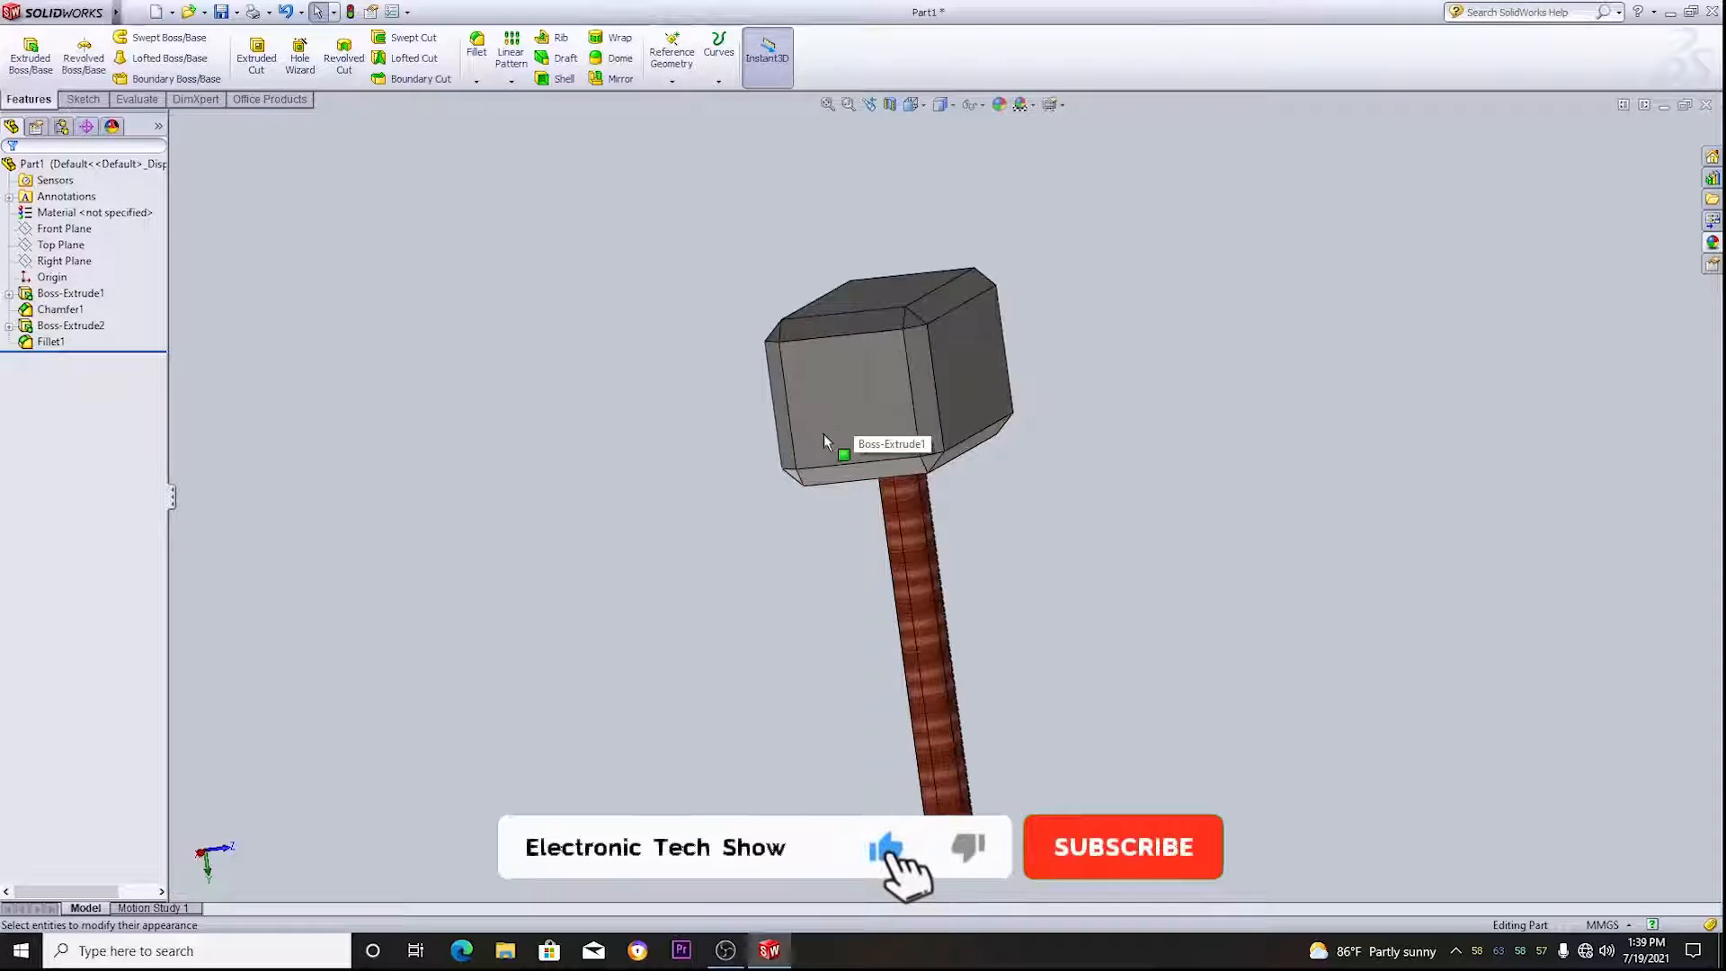
pyautogui.moveTo(824, 434); pyautogui.dragTo(1714, 384, button='middle')
pyautogui.moveTo(805, 430); pyautogui.dragTo(879, 139, button='middle')
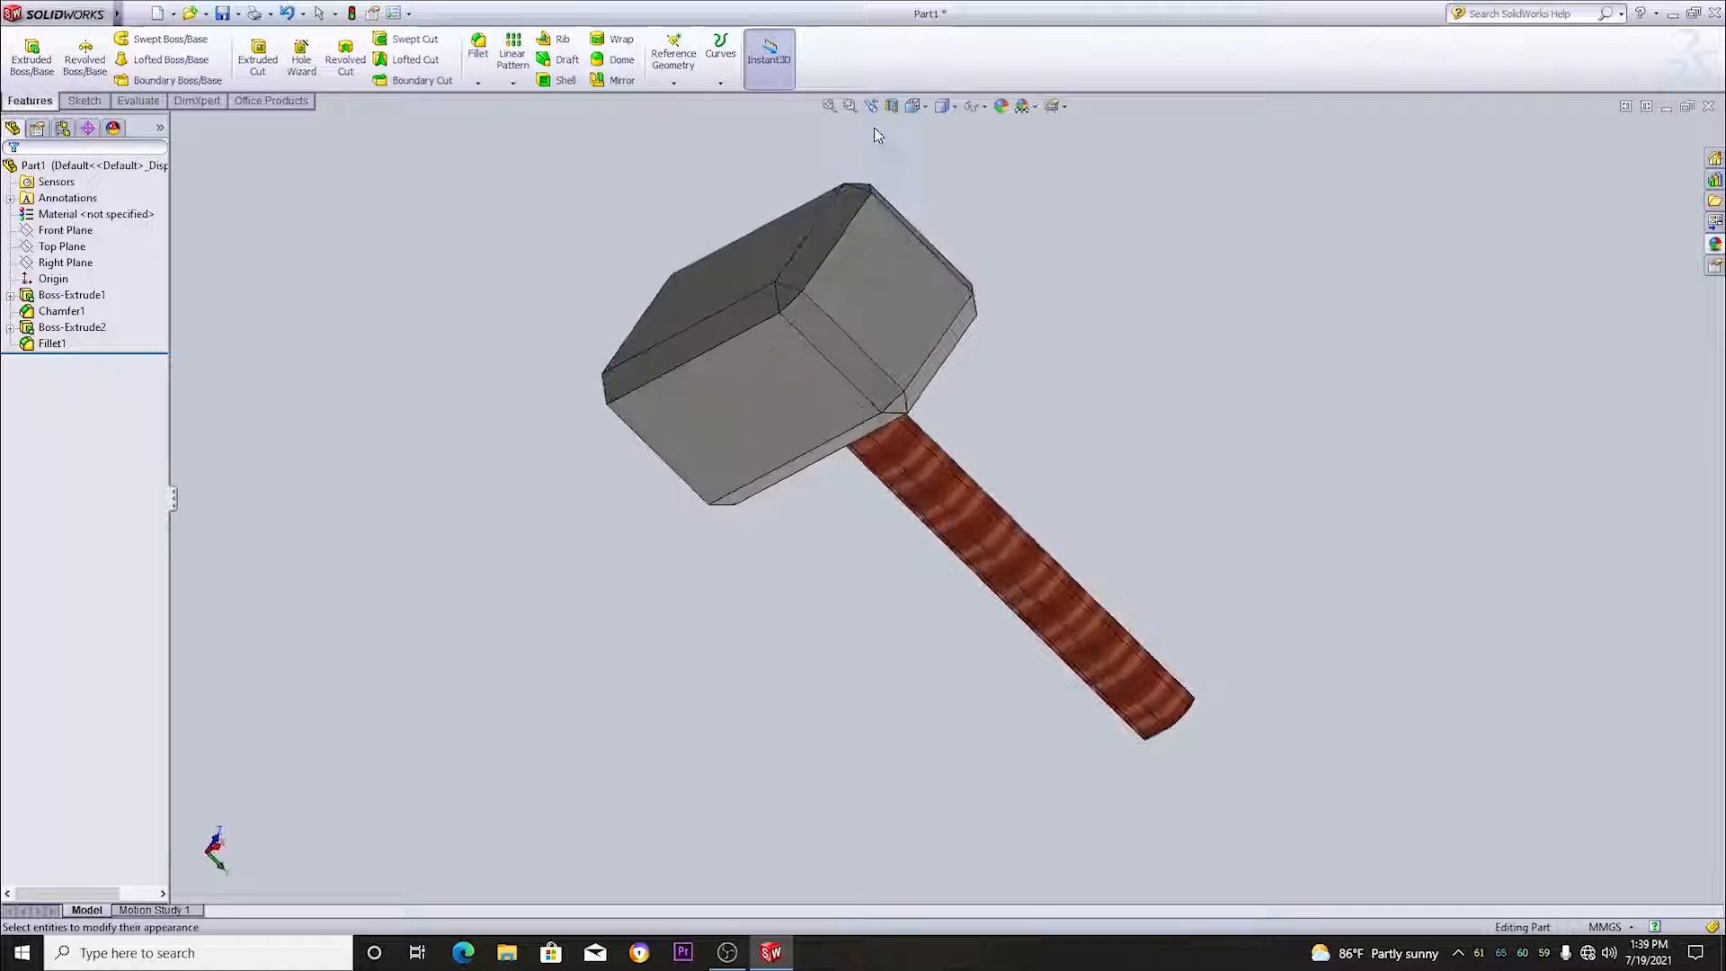
pyautogui.moveTo(1113, 408); pyautogui.dragTo(1447, 276, button='middle')
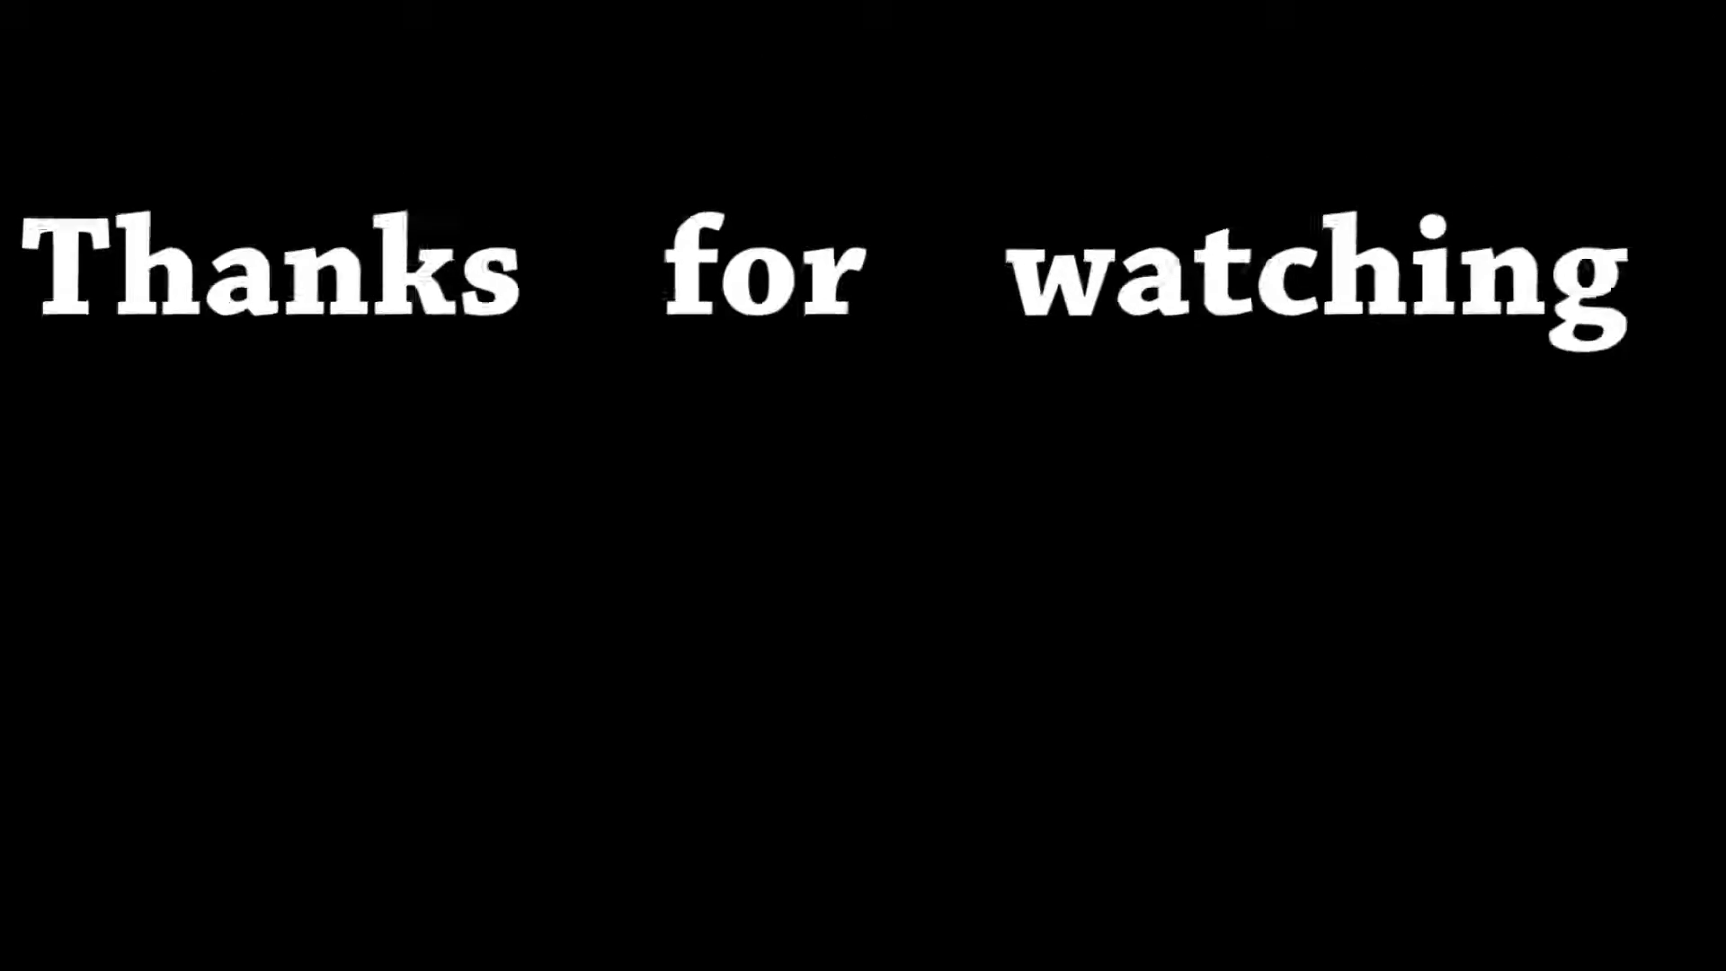